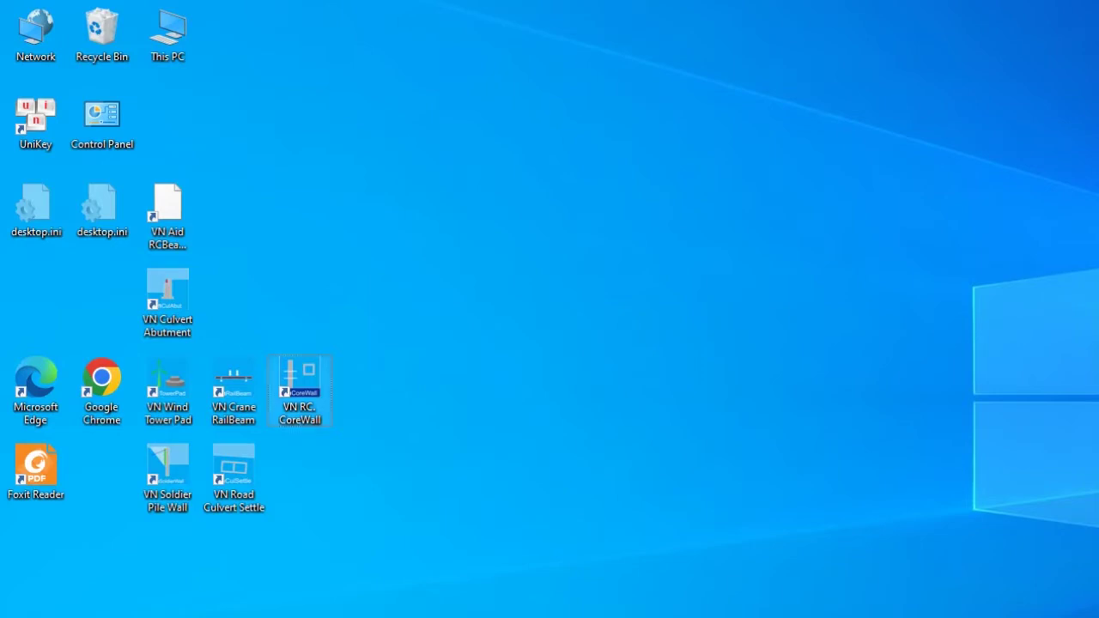
Step: Open the VN RC. CoreWall workbook and go to the sheet list in the General sheet's user notes
double_click(300, 390)
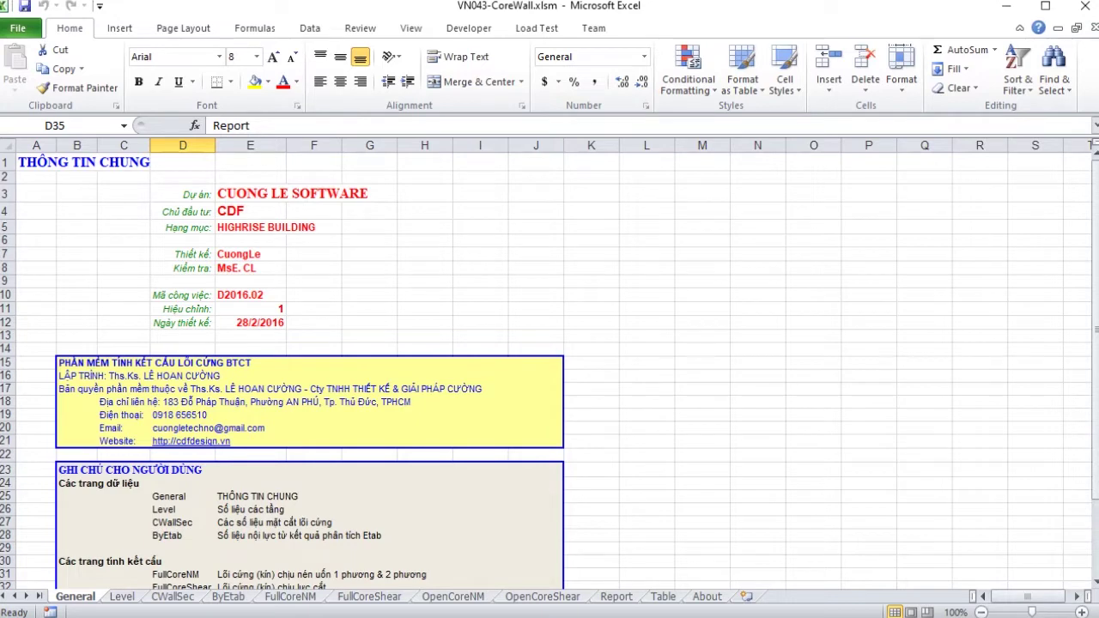
scroll(550, 369, "down", 3)
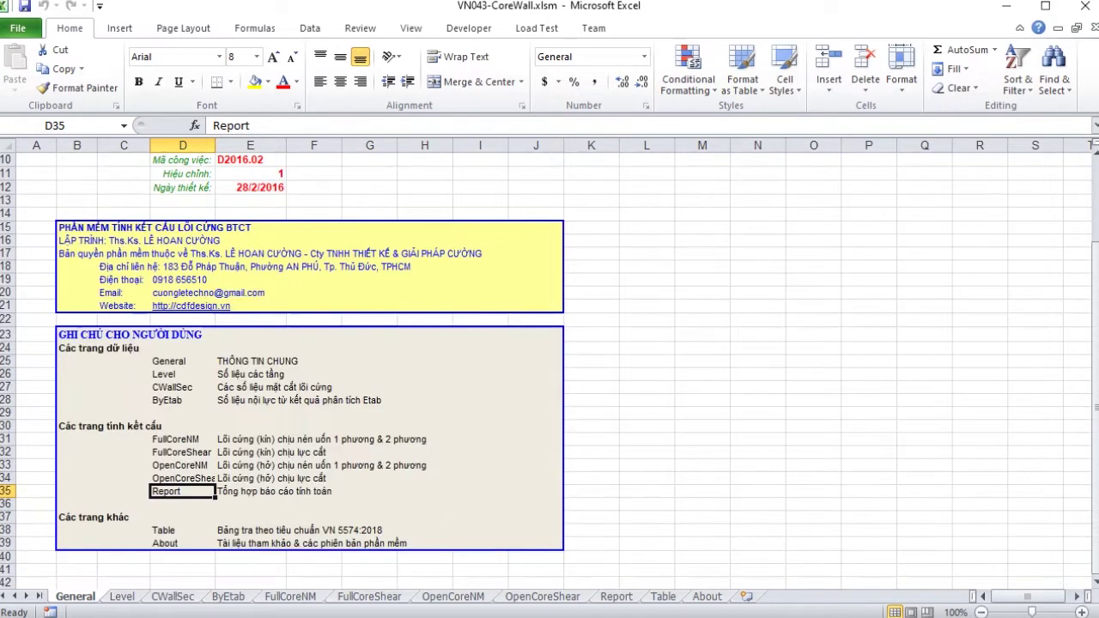
left_click(182, 361)
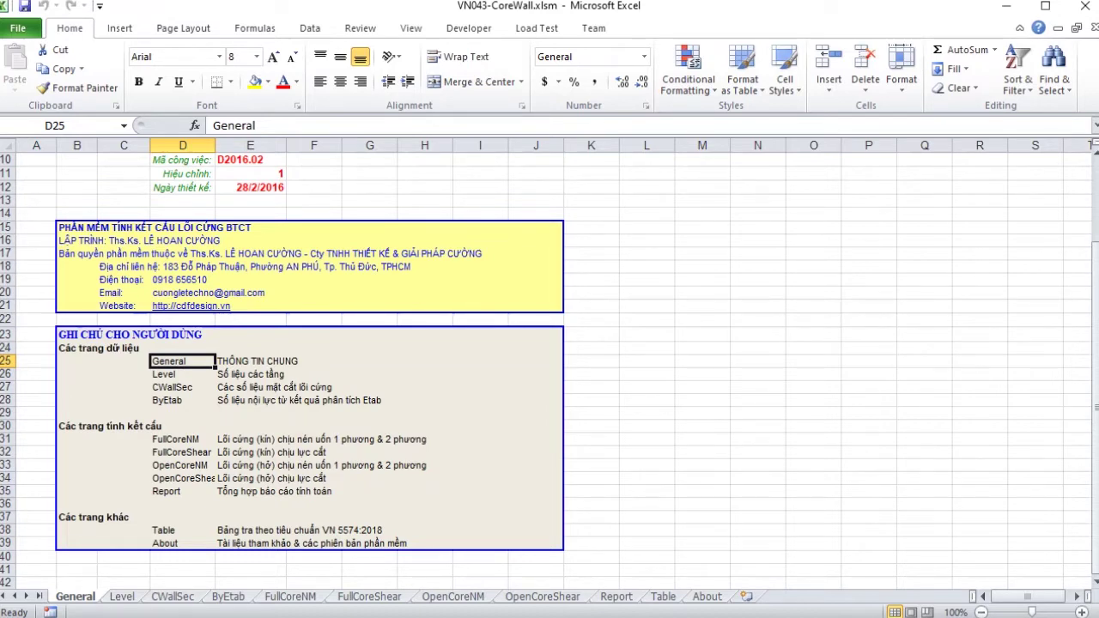
Step: Review the data sheets Level, CWallSec and ByEtab, and return to the General sheet
key("ctrl+Page_Down")
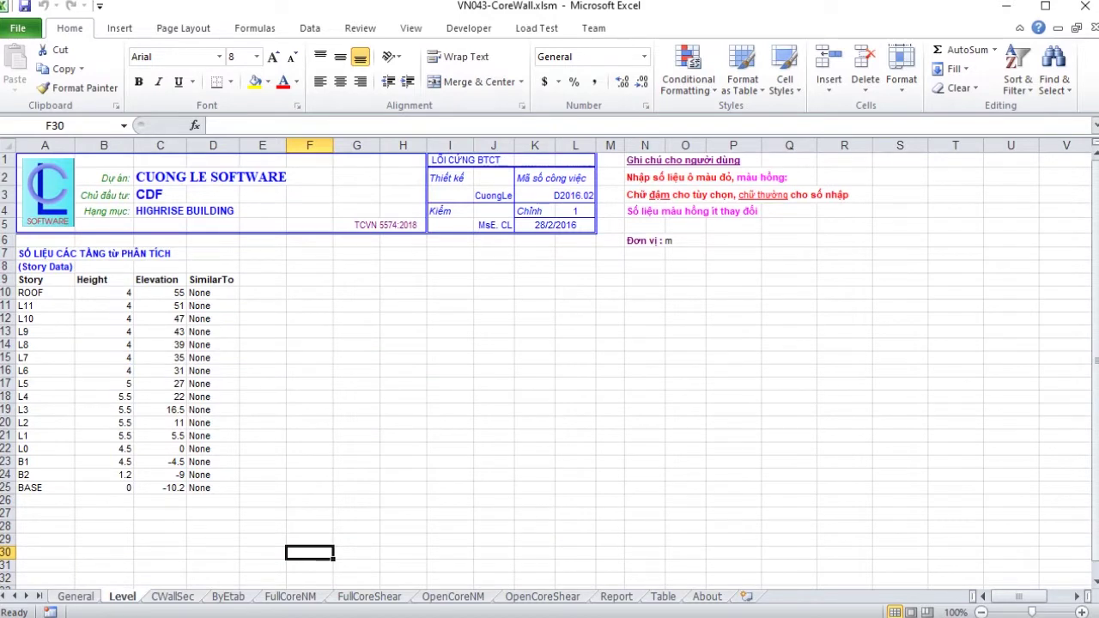
key("ctrl+Page_Down")
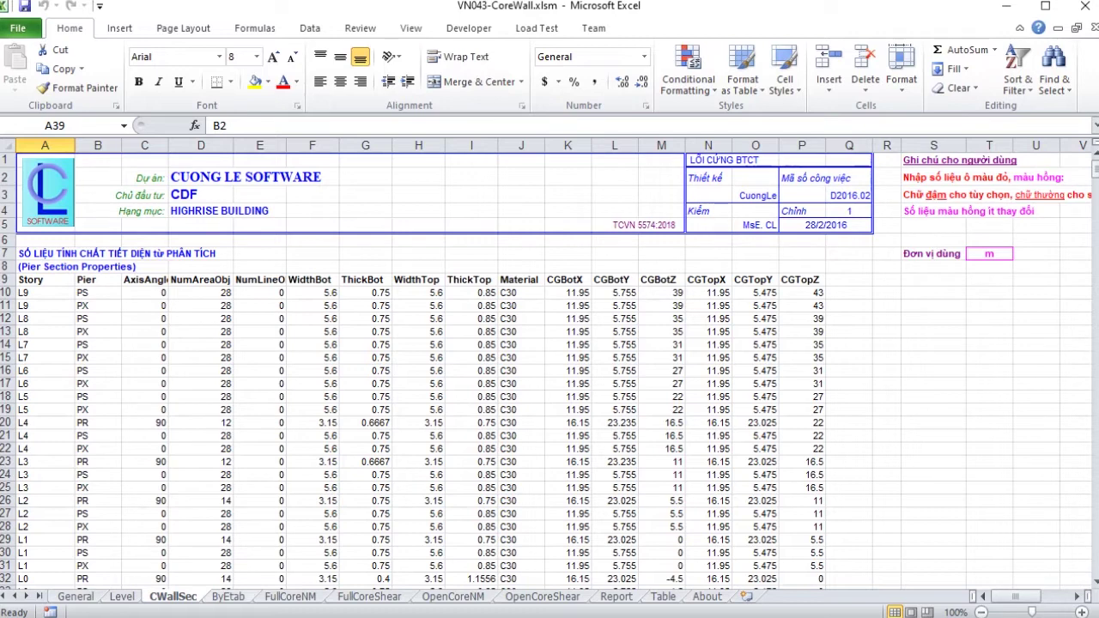
key("ctrl+Page_Down")
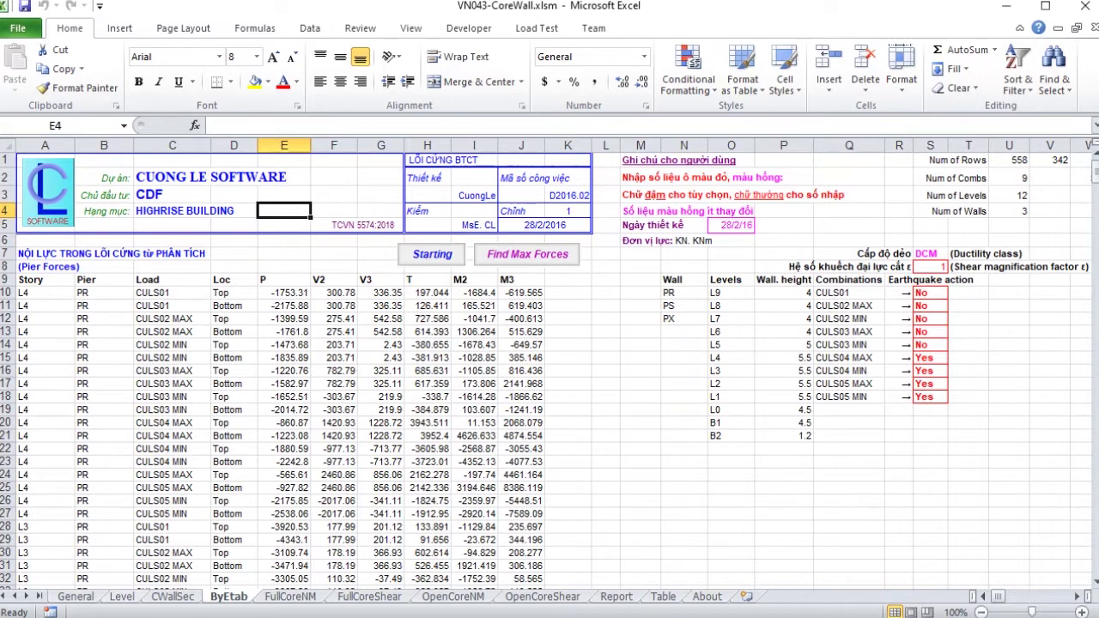
left_click(75, 596)
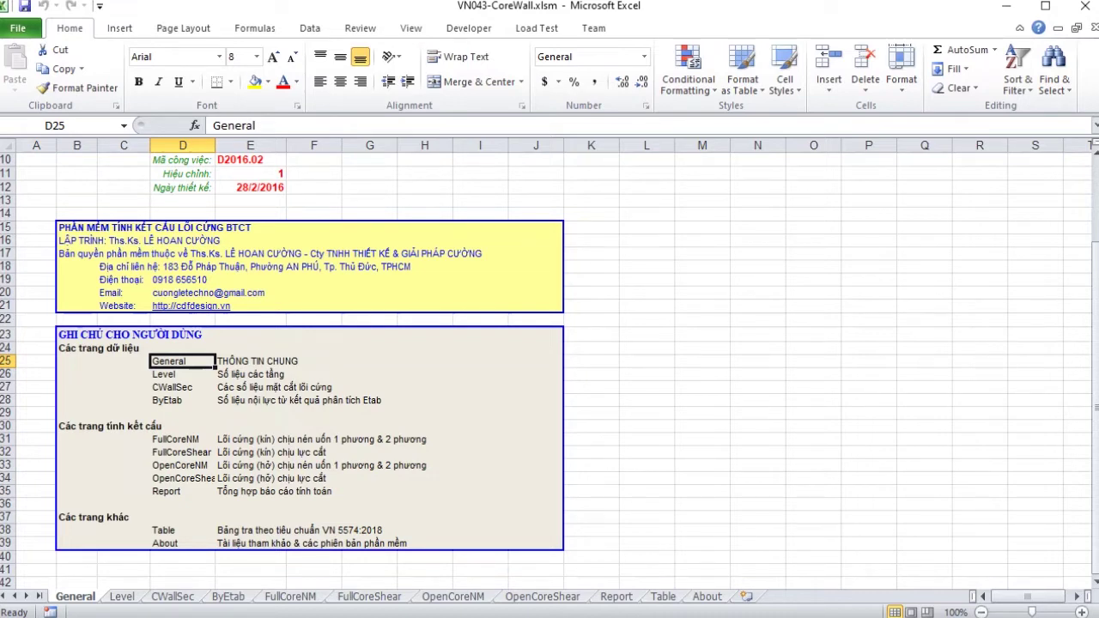
Step: Examine the closed-core calculation sheets FullCoreNM and FullCoreShear, including their section drawings and calculation controls
left_click(290, 596)
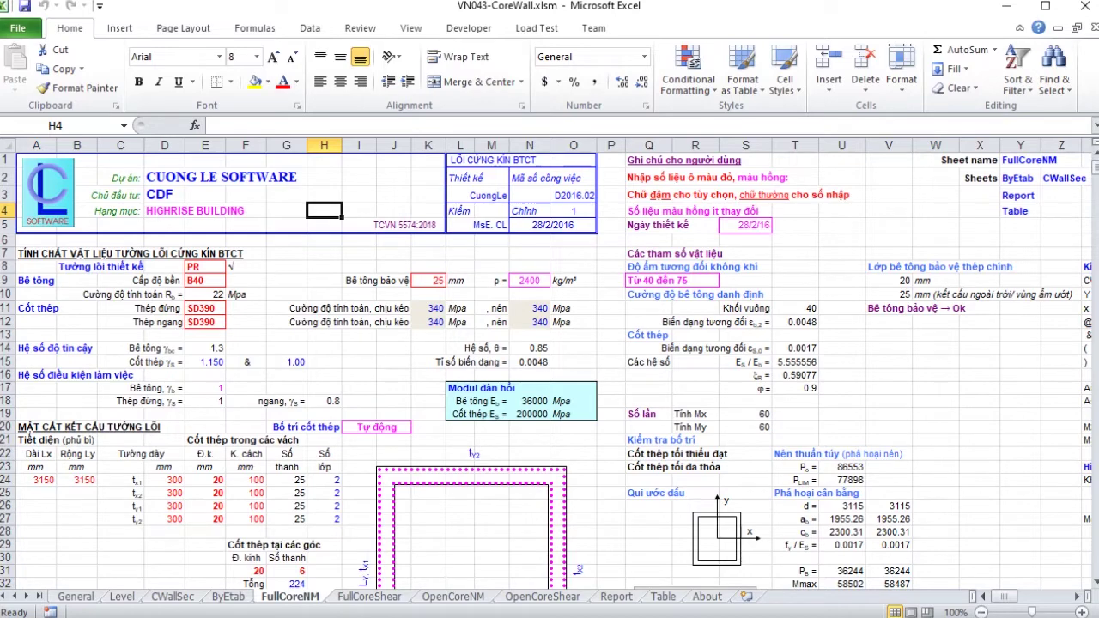
scroll(547, 372, "down", 2)
scroll(547, 372, "down", 2)
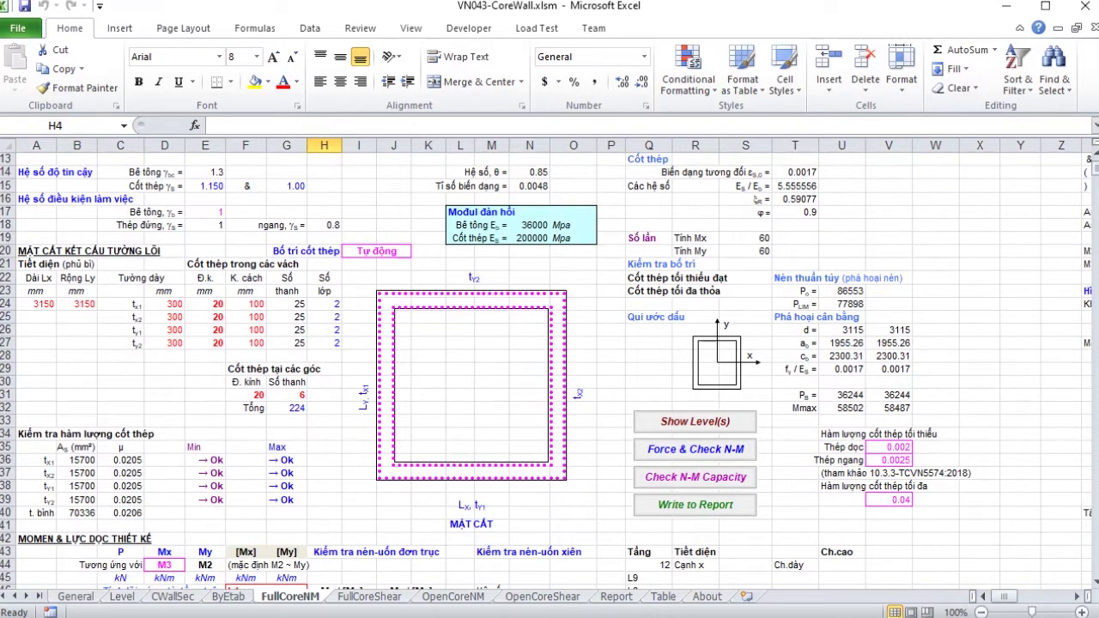
scroll(421, 567, "up", 4)
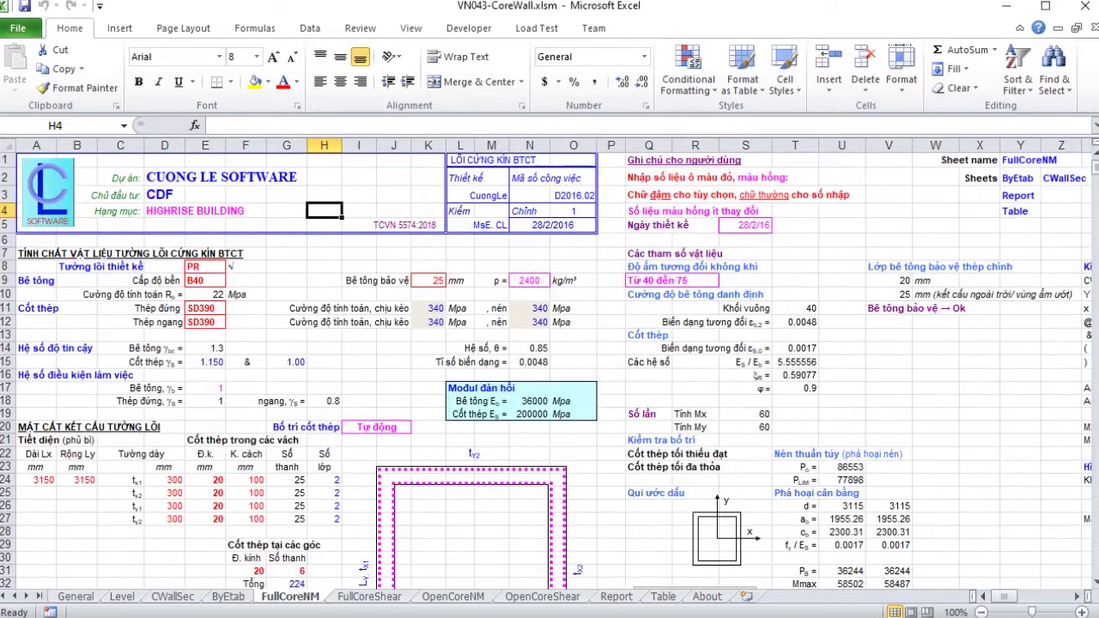
key("ctrl+Page_Down")
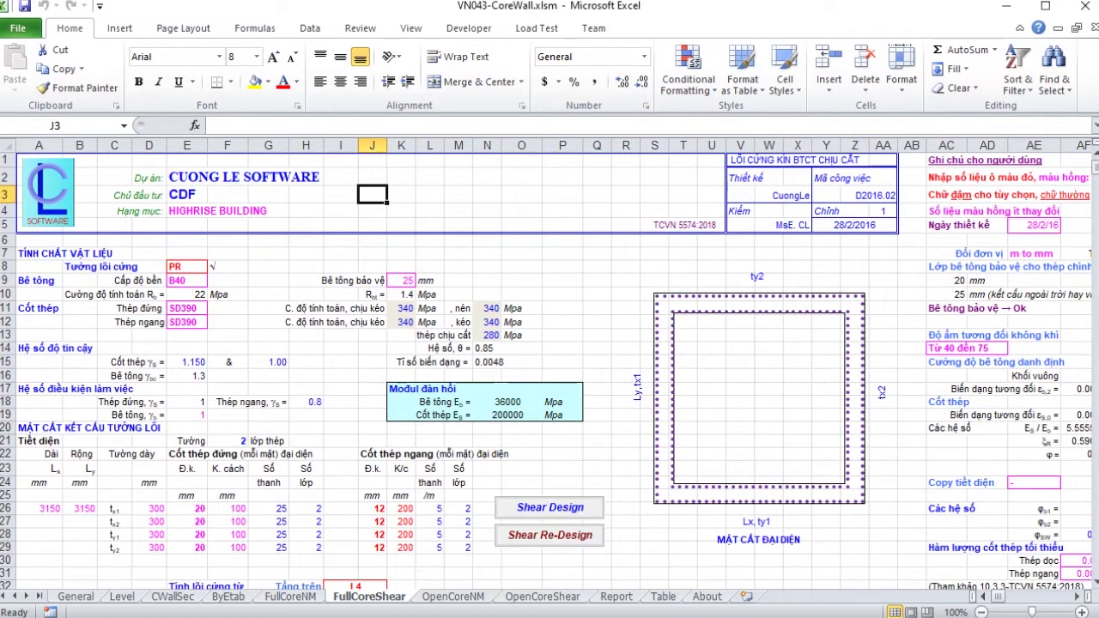
scroll(550, 369, "down", 5)
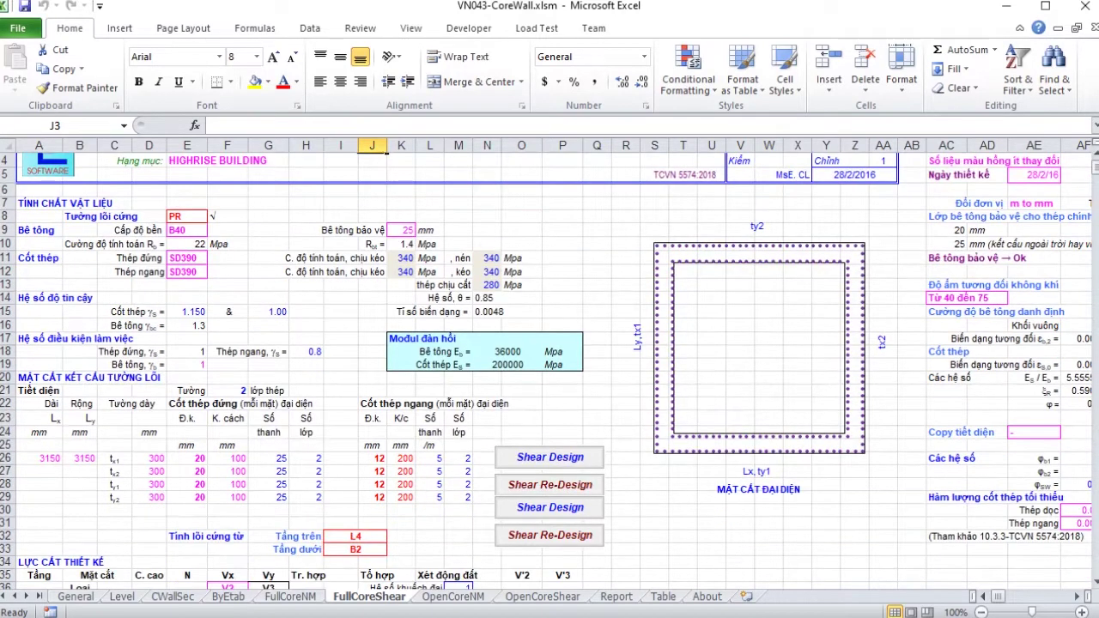
scroll(549, 370, "up", 5)
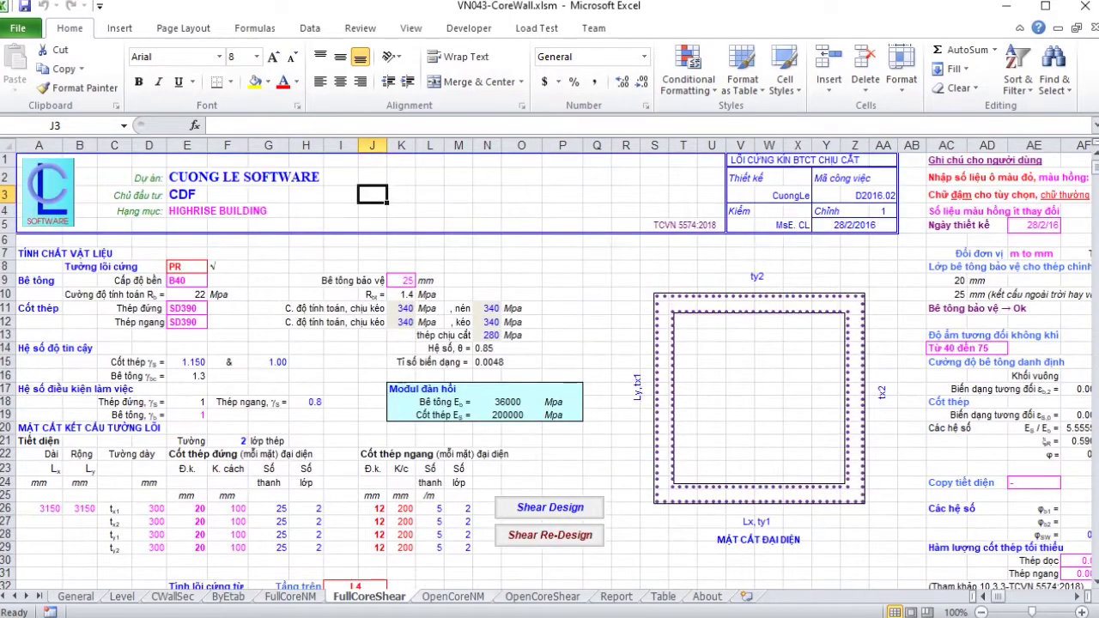
Step: Examine the open-core sheets OpenCoreNM and OpenCoreShear plus the Report sheet, and return to General
key("ctrl+Page_Down")
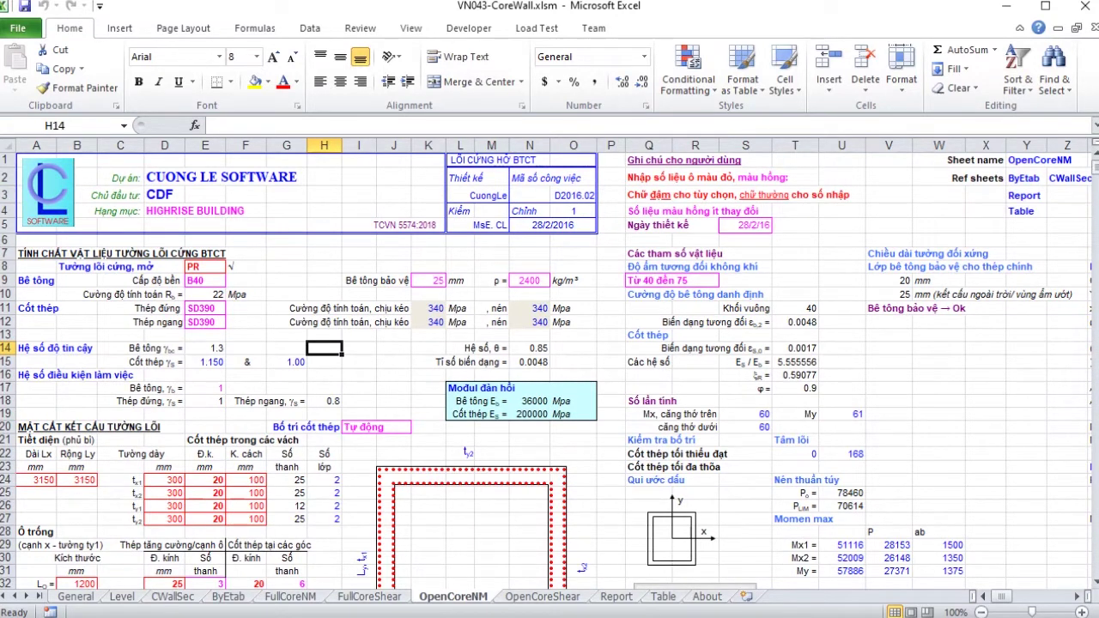
scroll(550, 371, "down", 2)
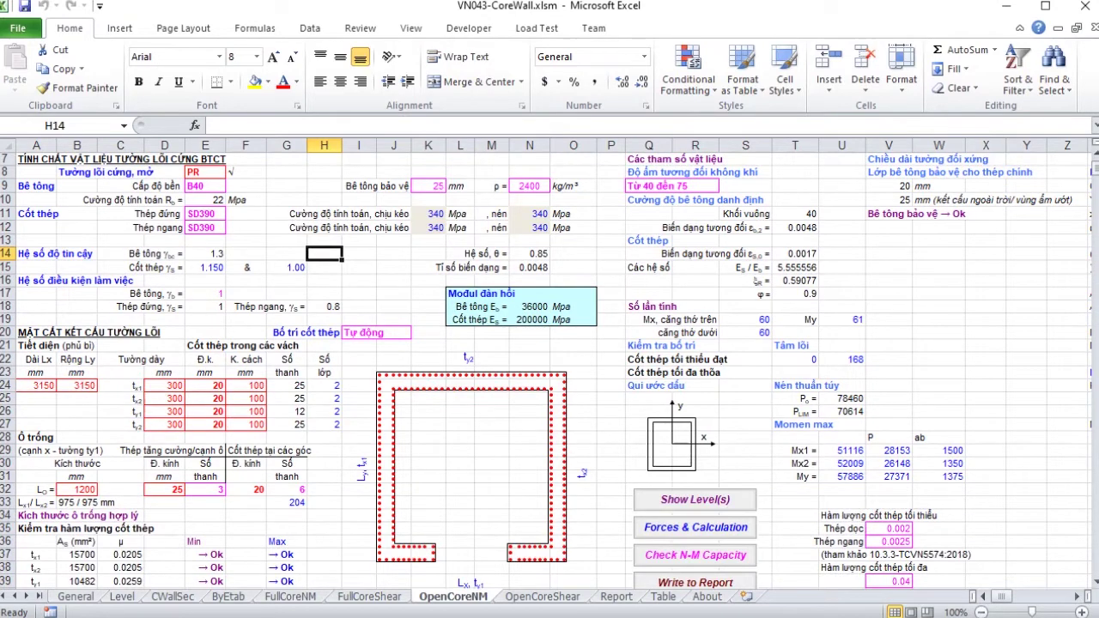
scroll(550, 371, "up", 2)
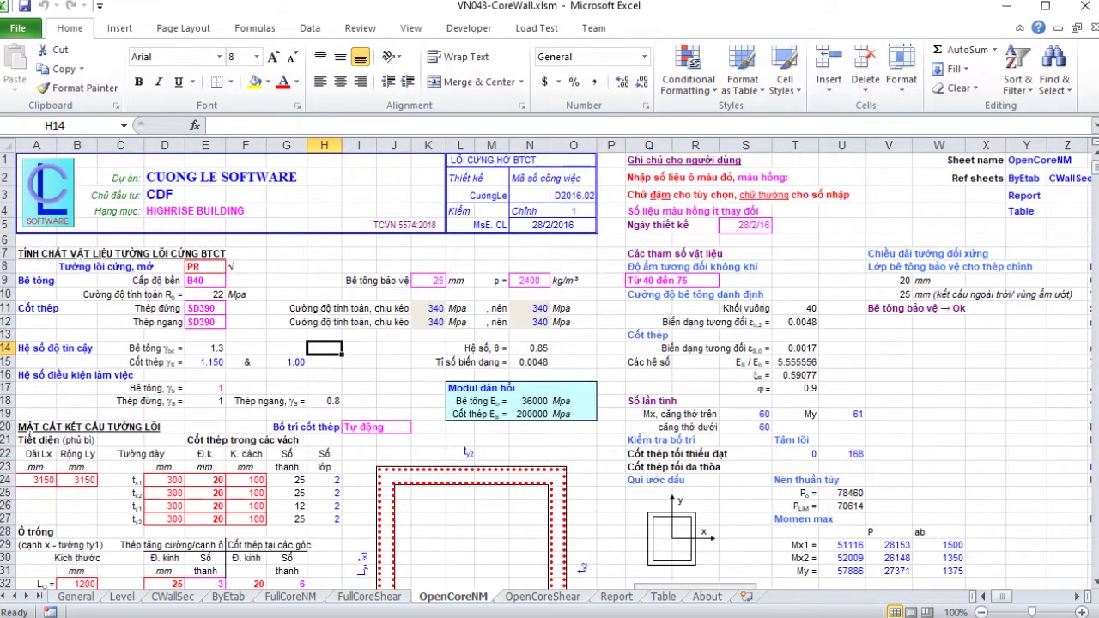
key("ctrl+Page_Down")
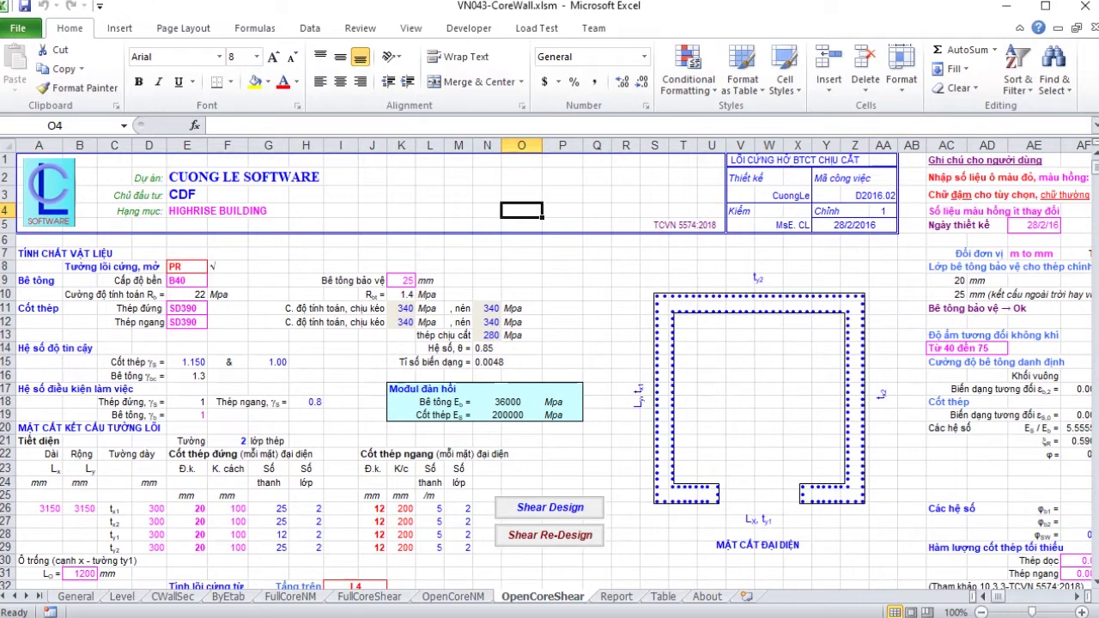
key("ctrl+Page_Down")
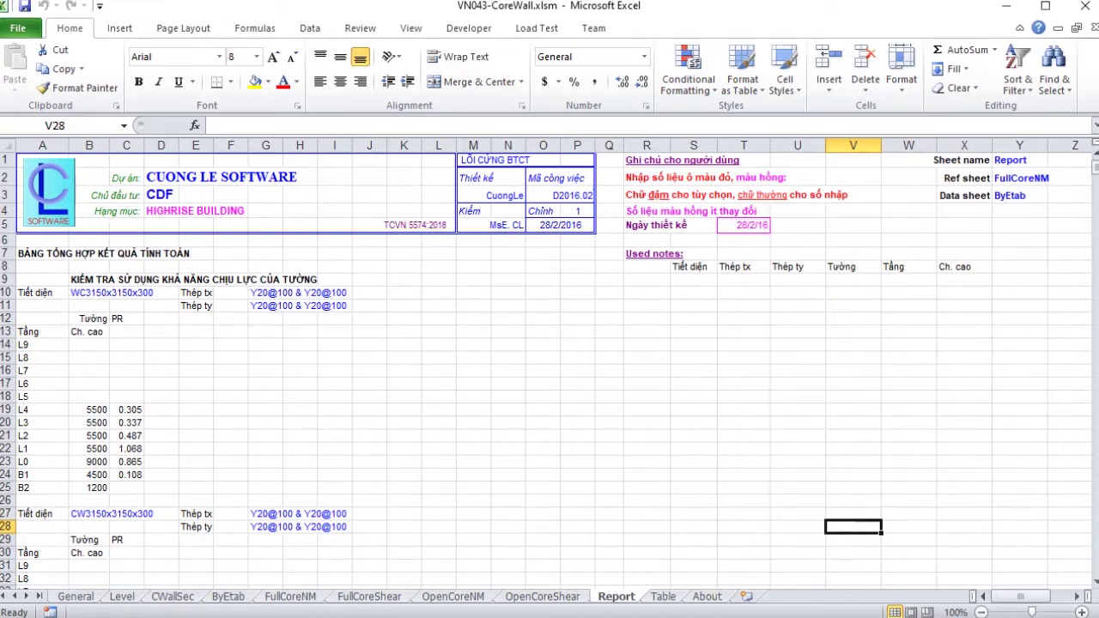
left_click(75, 596)
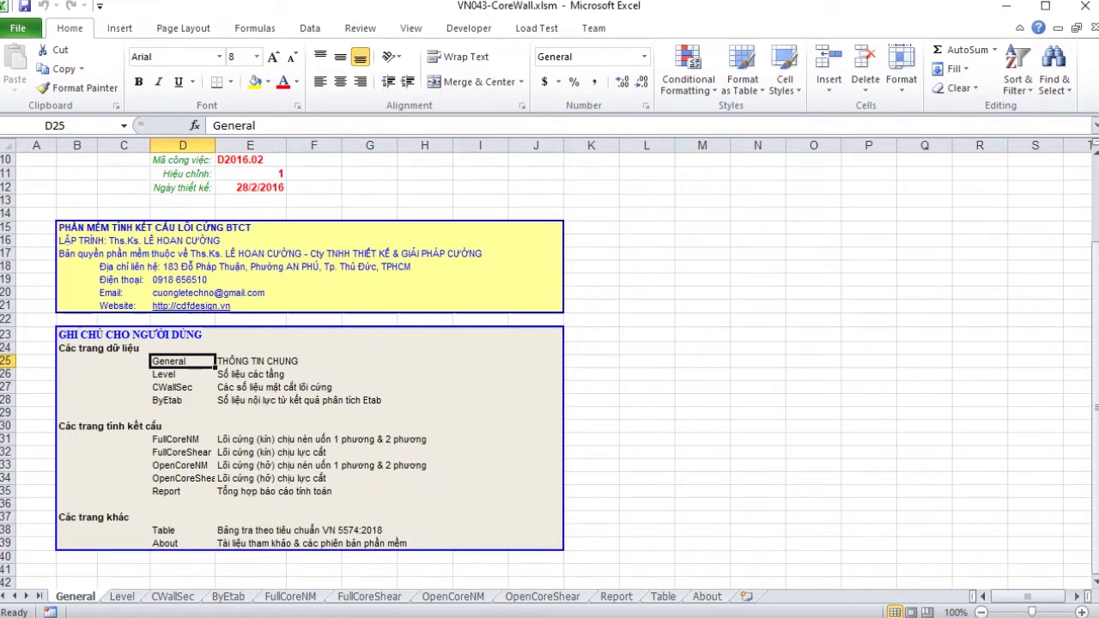
Step: Review the material tables on the Table sheet and the references on About, and return to the start of General
left_click(662, 596)
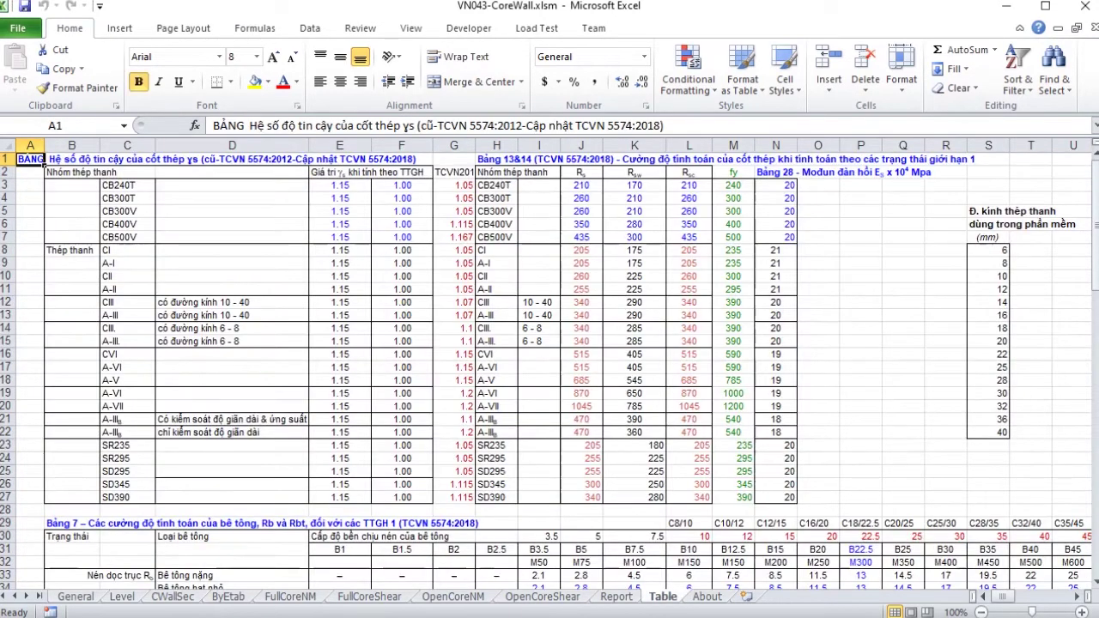
scroll(550, 370, "down", 1)
scroll(550, 370, "down", 1)
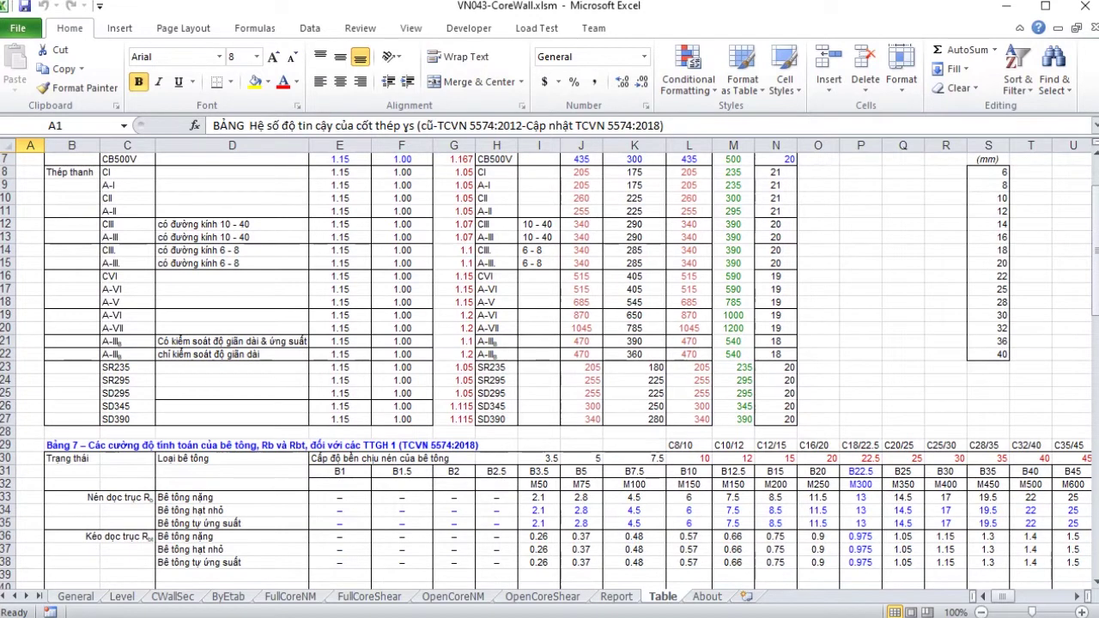
scroll(550, 369, "up", 2)
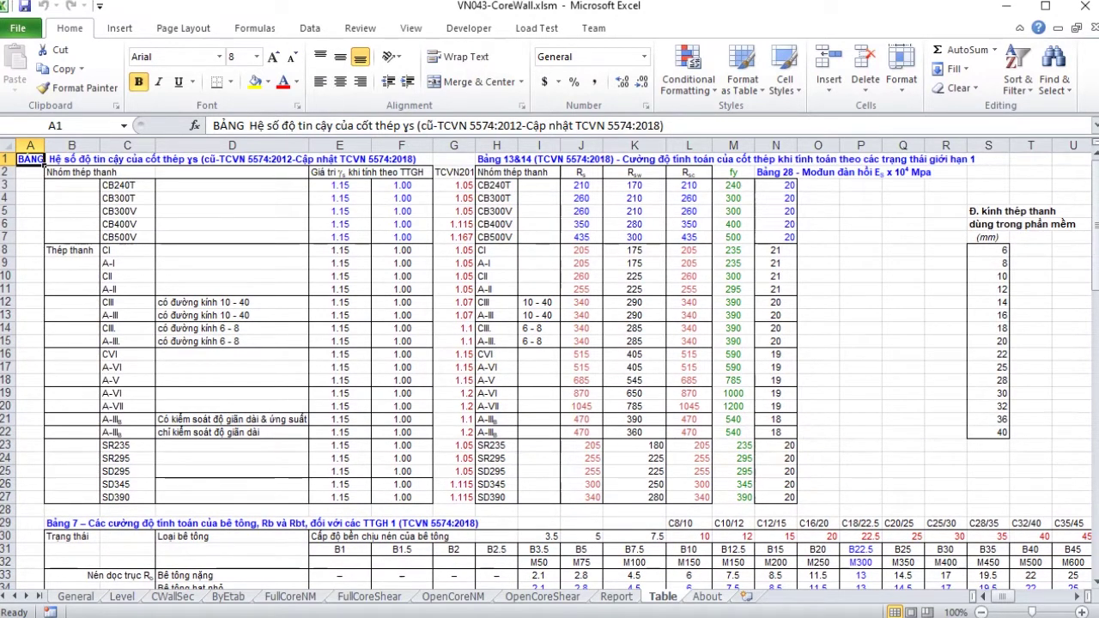
key("ctrl+Page_Down")
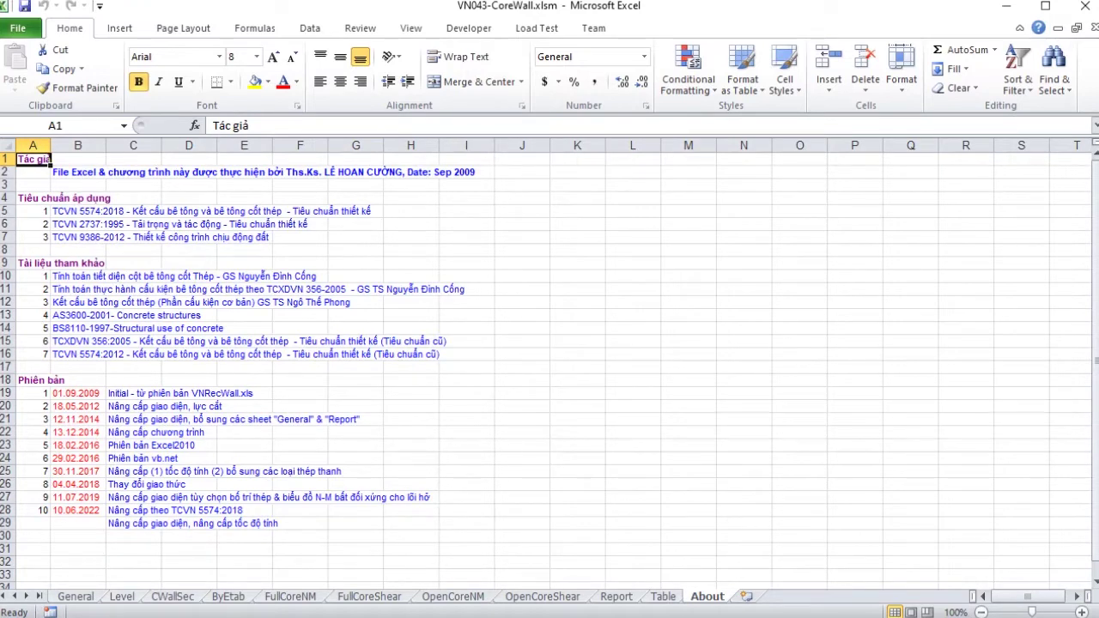
left_click(75, 596)
scroll(549, 369, "up", 3)
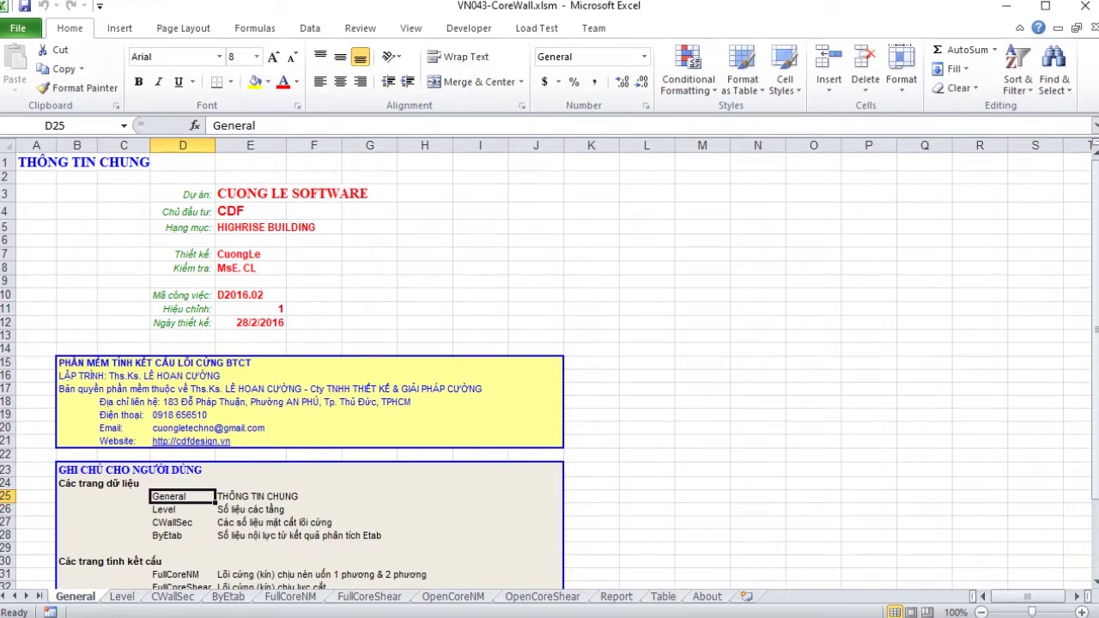
left_click(18, 27)
left_click(45, 79)
key("F12")
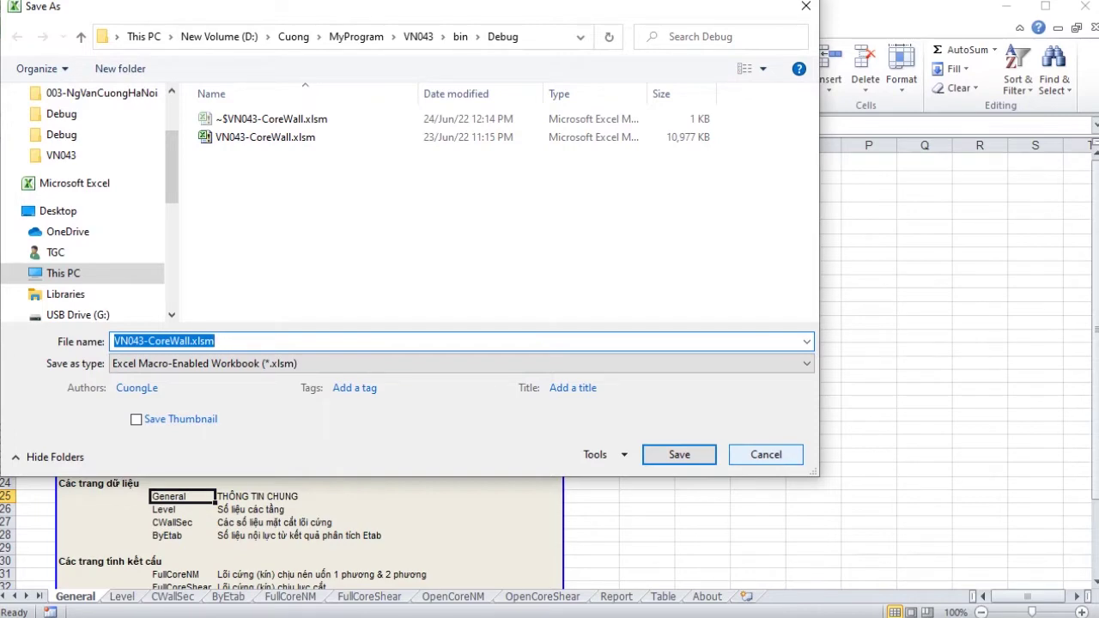
key("Escape")
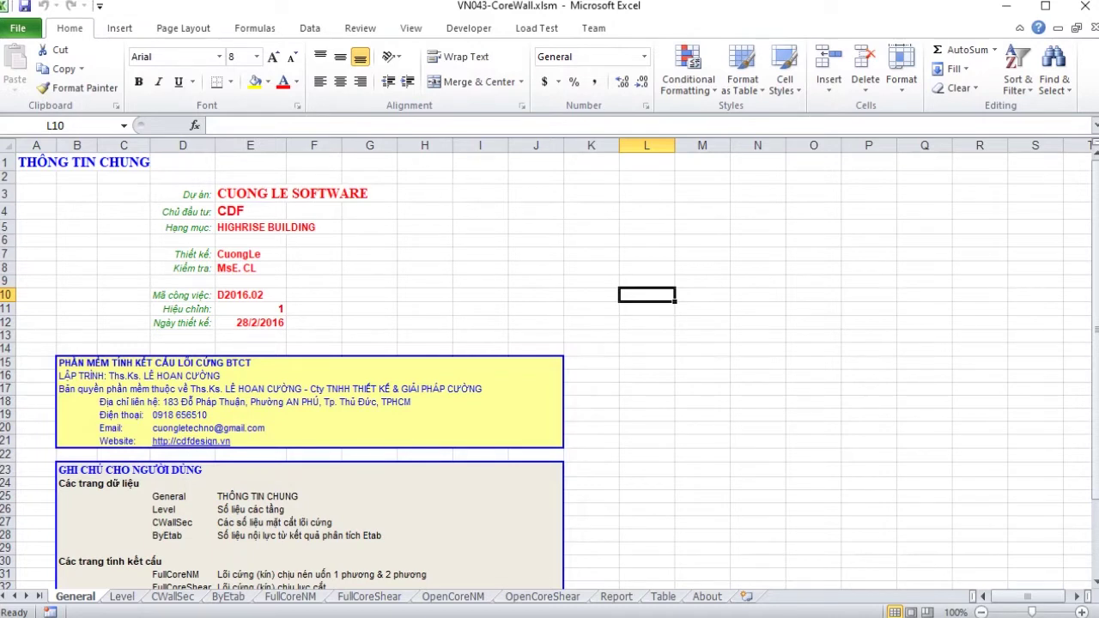
Step: On the General sheet, set the project (Dự án) to DA and the owner (Chủ đầu tư) to BAN QLDA
left_click(283, 193)
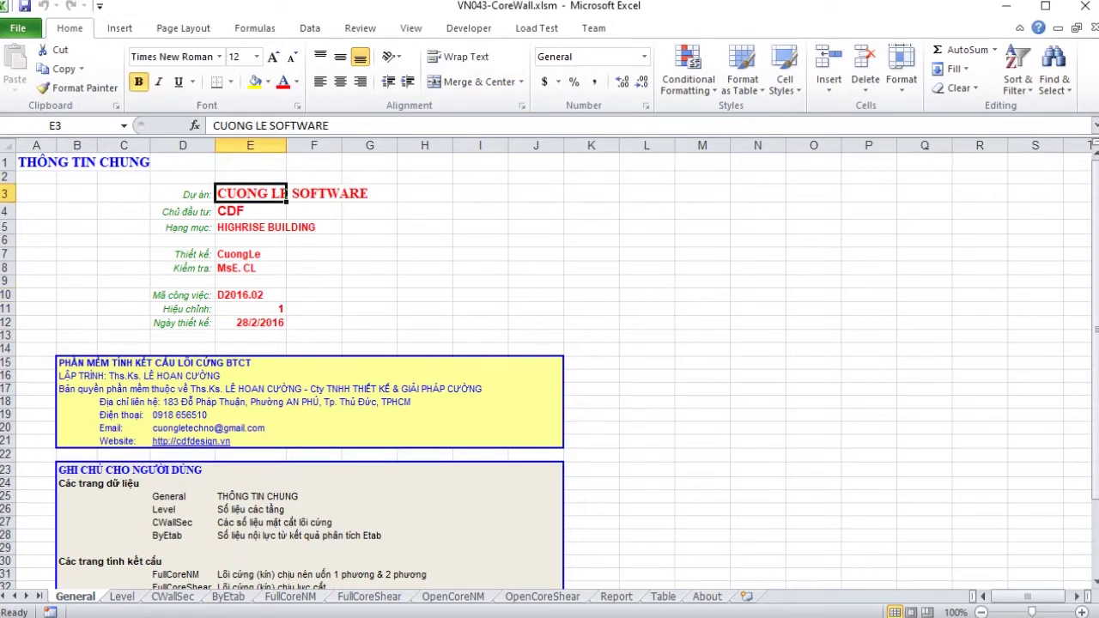
type("DA")
key("Return")
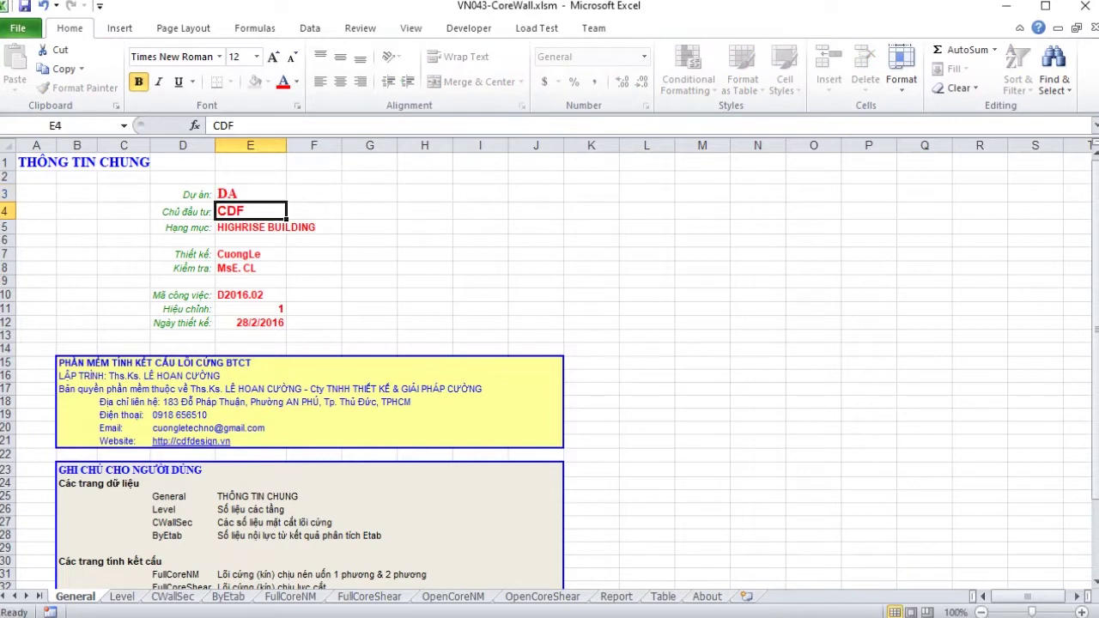
type("BAN Q")
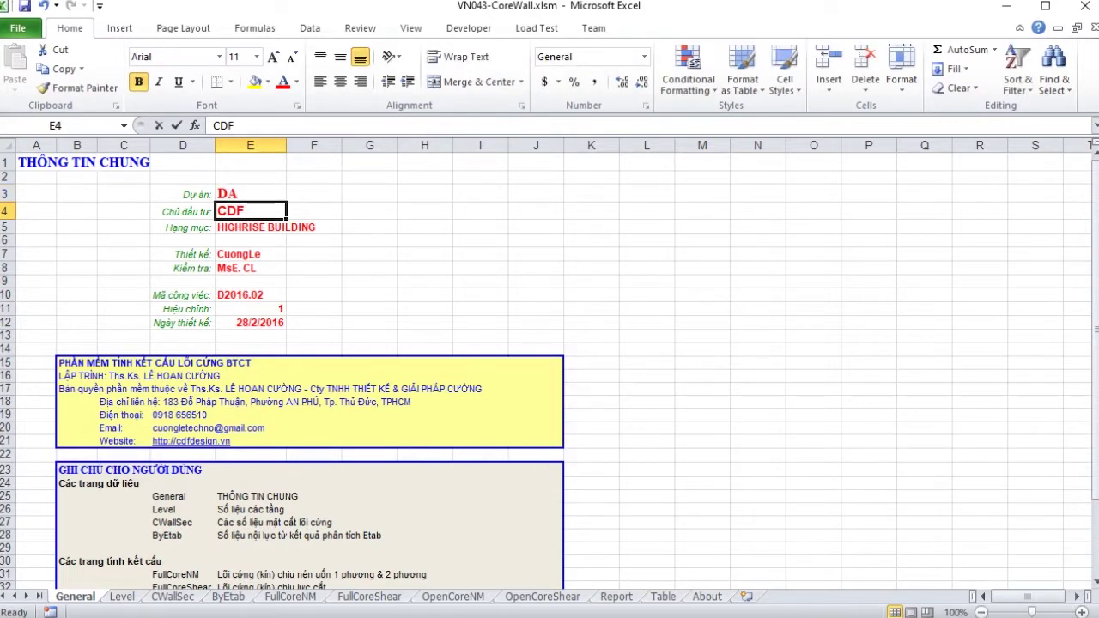
type("LDA")
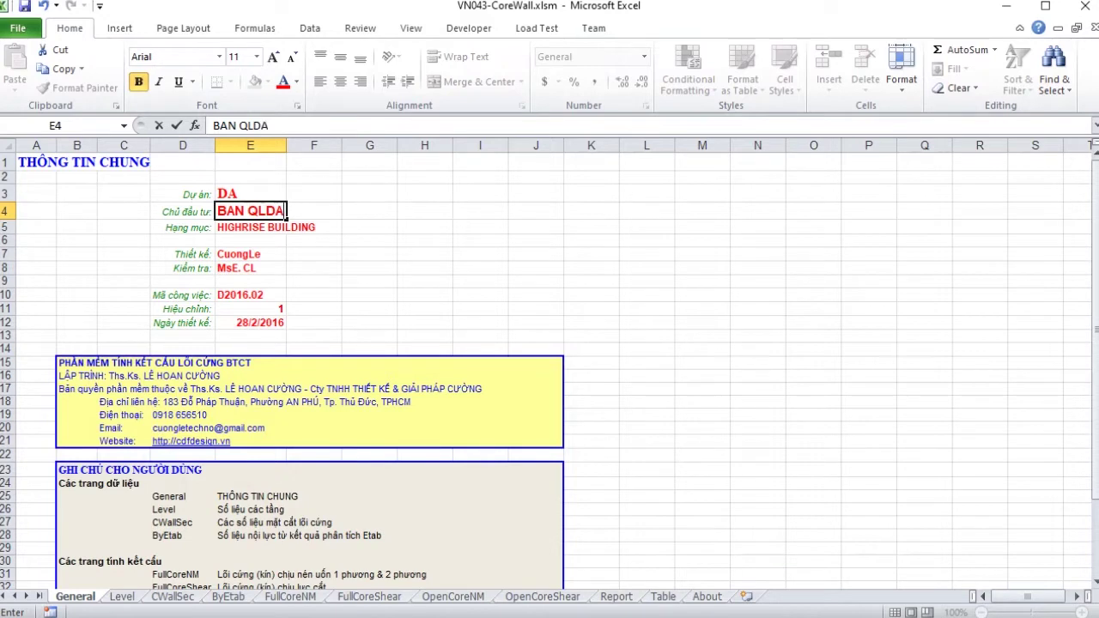
key("Return")
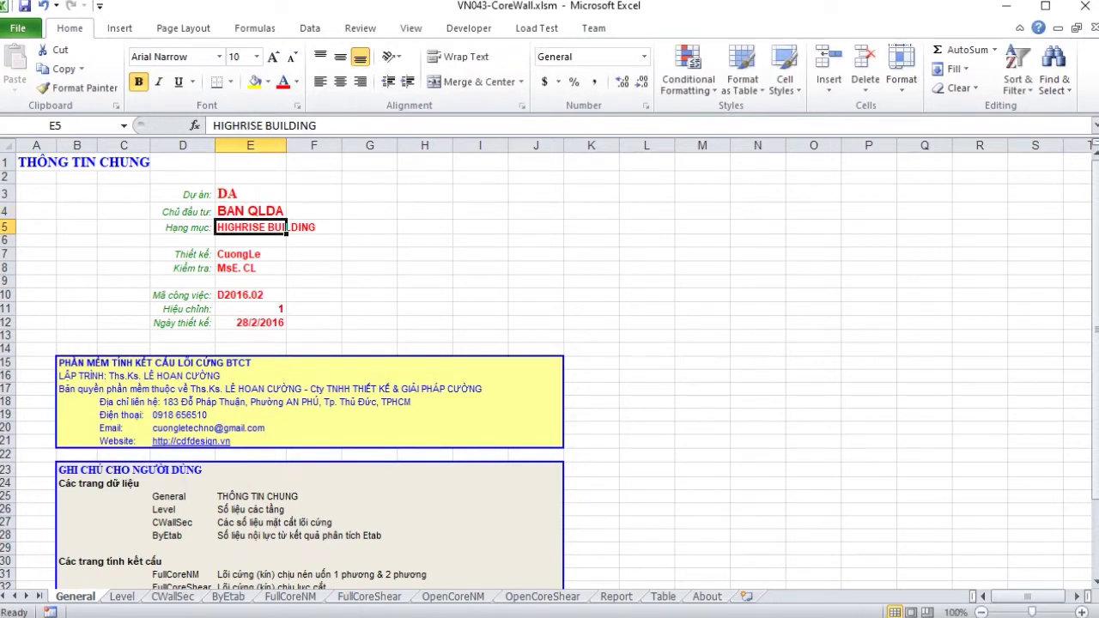
Step: Set the work item (Hạng mục) in the general information to CHUNG CƯ
type("CHUNG")
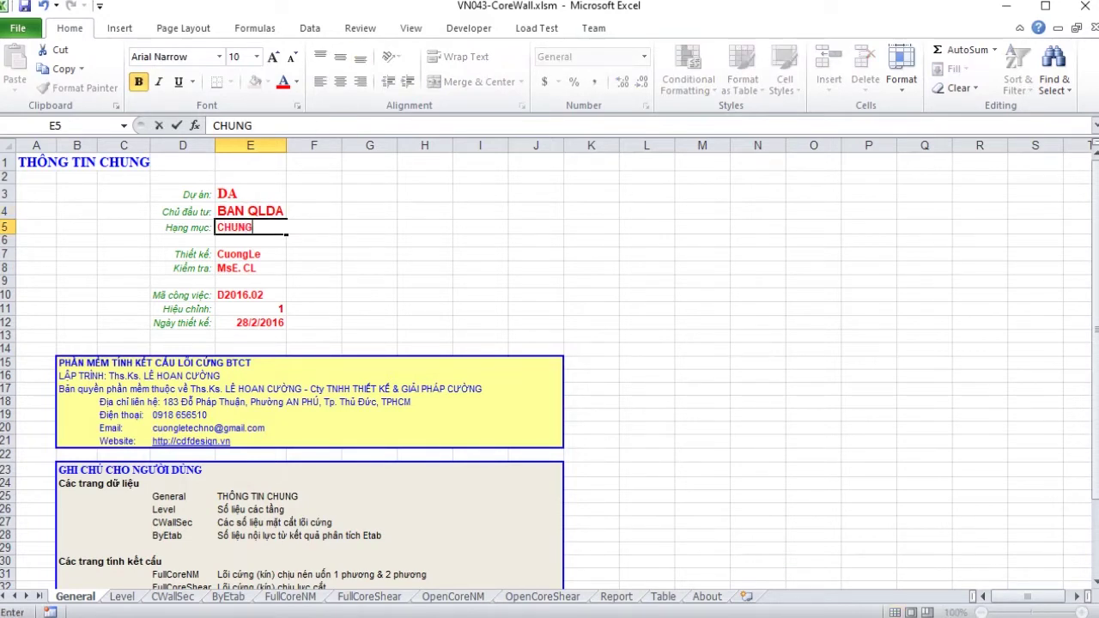
type(" CƯ")
key("Return")
key("Return")
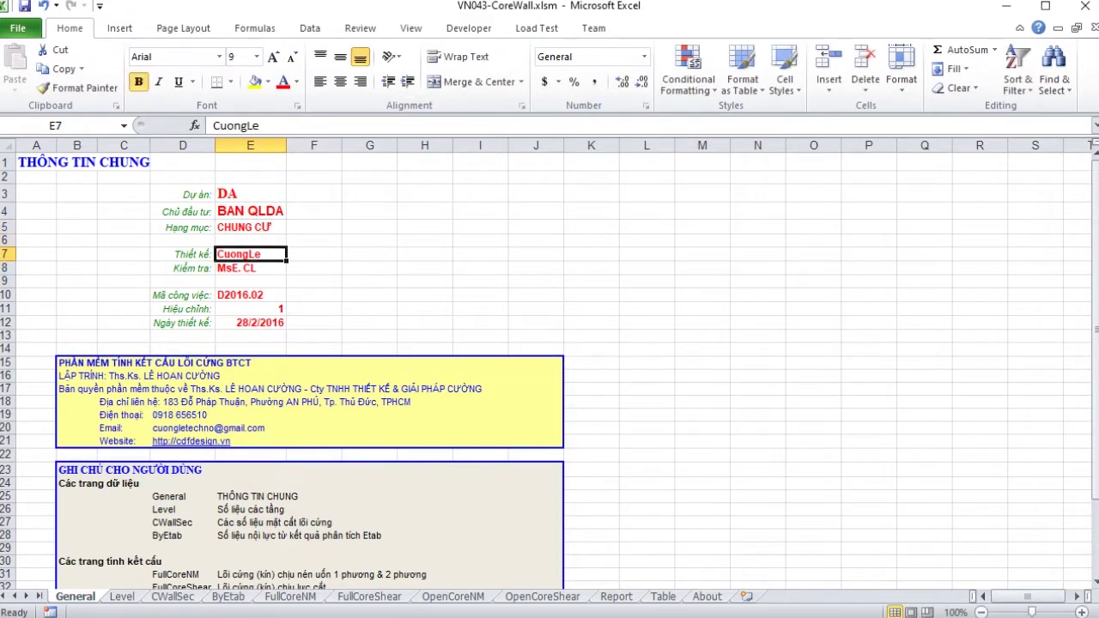
Step: Set the designer (Thiết kế) to Bạn and the checker (Kiểm tra) to T. phòng in the general information
type("Ba")
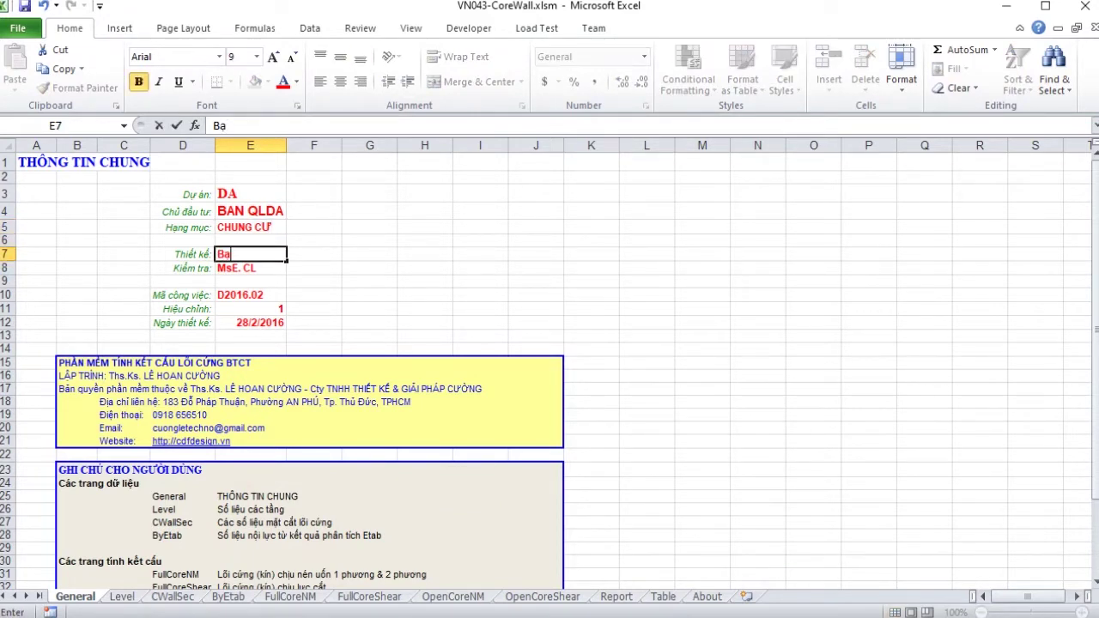
type("n")
key("Return")
type("T")
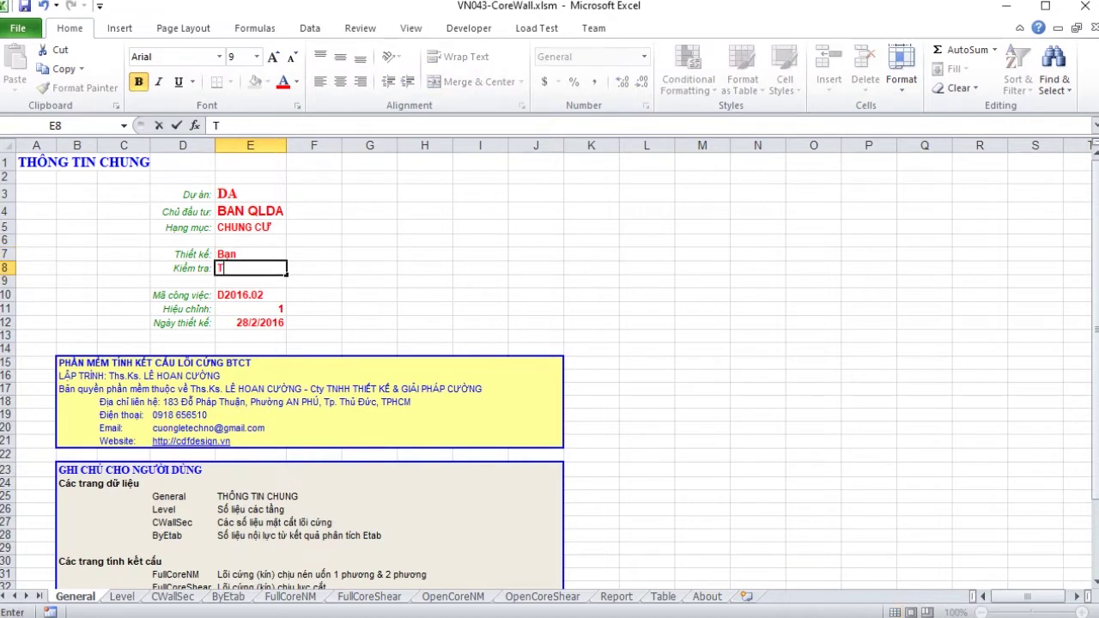
type(". phòng")
key("Return")
Step: Look over the job code and revision, and set the design date (Ngày thiết kế) to 24/6/2022
left_click(250, 295)
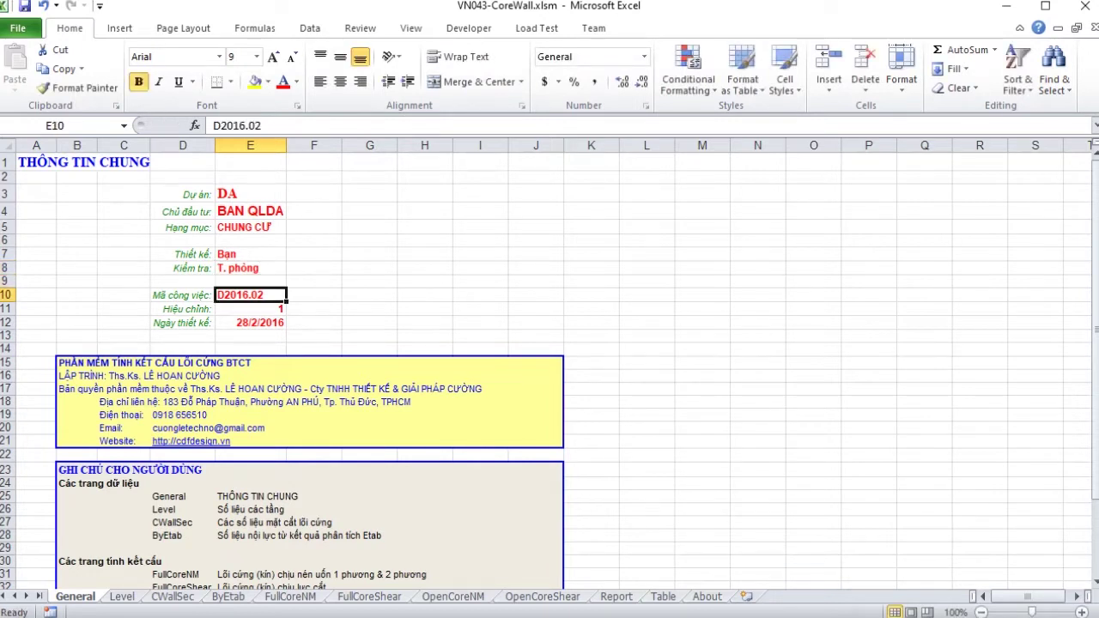
key("shift+Down")
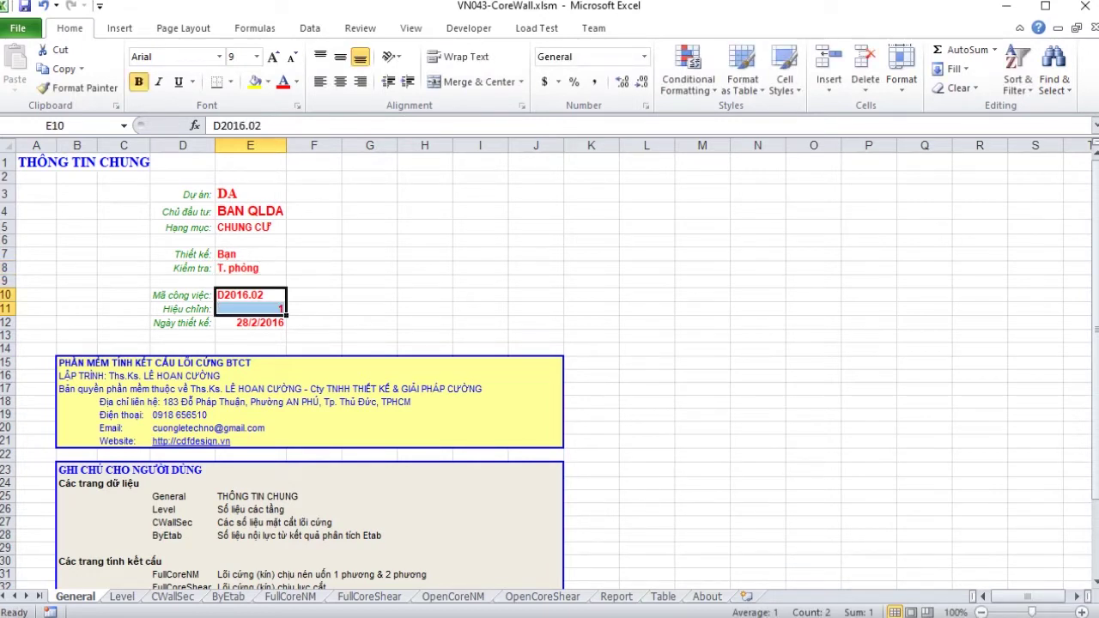
left_click(249, 322)
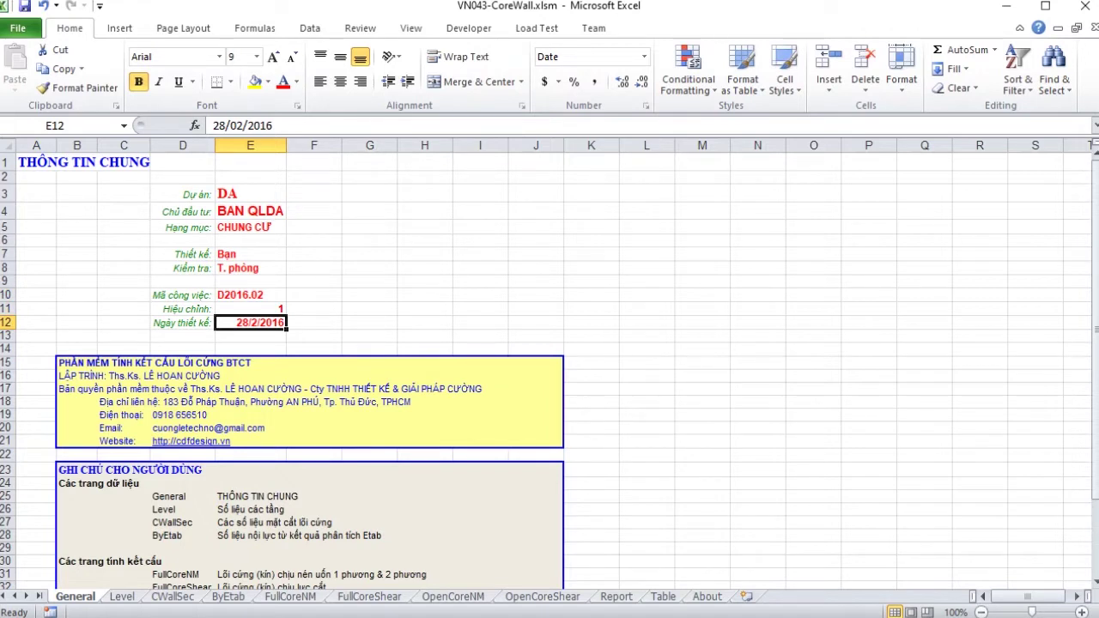
type("24")
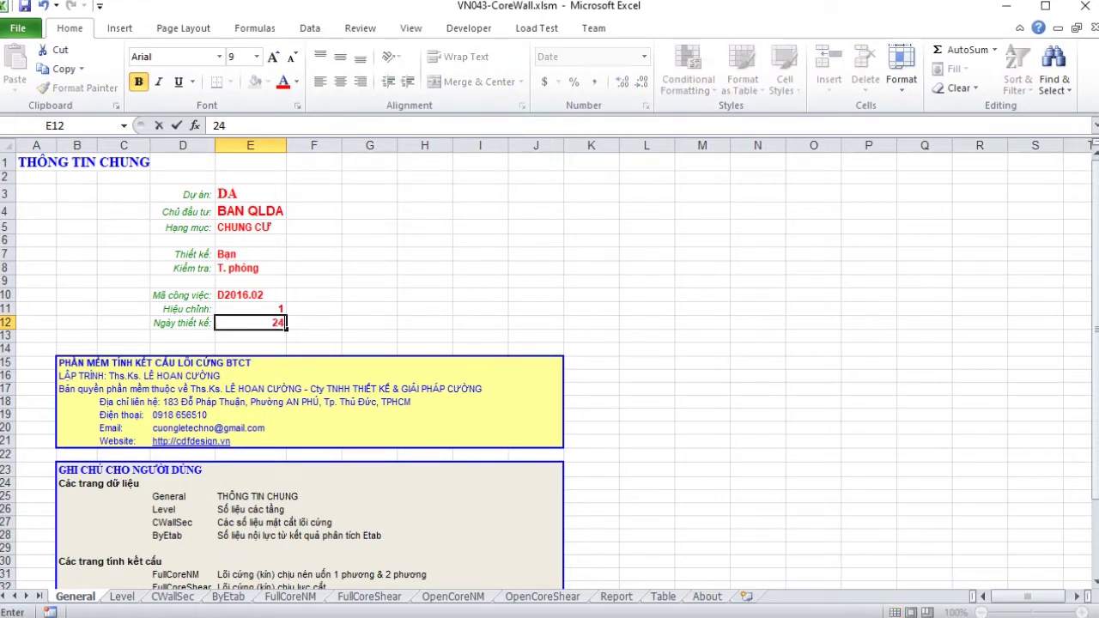
type("/6/2022")
key("Return")
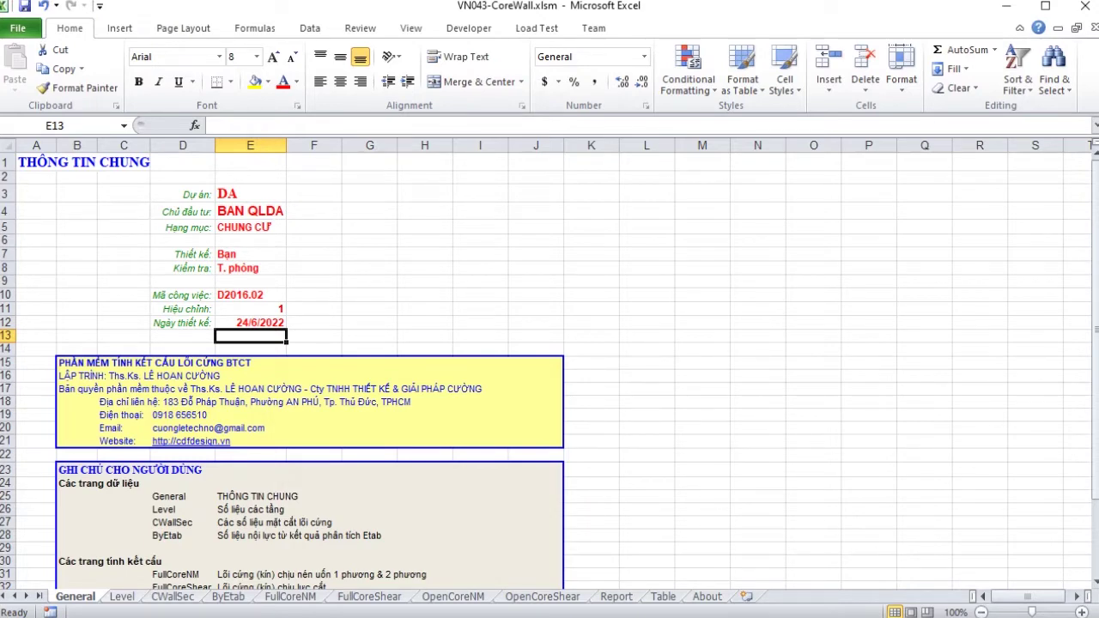
Step: Review the story data on the Level sheet and the pier section properties on the CWallSec sheet
key("ctrl+Page_Down")
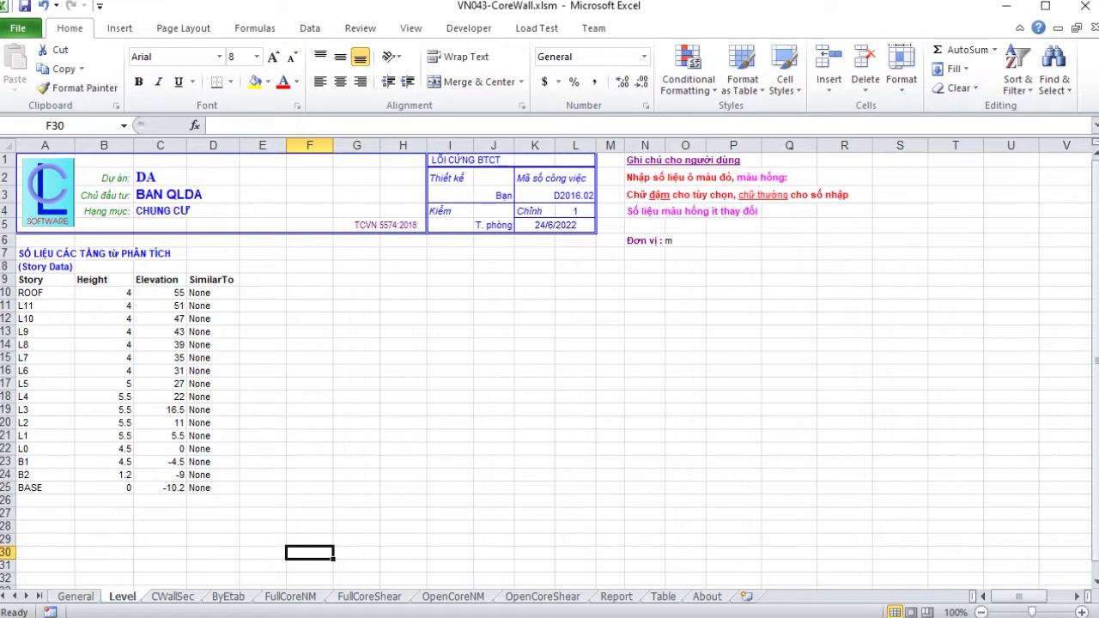
key("ctrl+Page_Down")
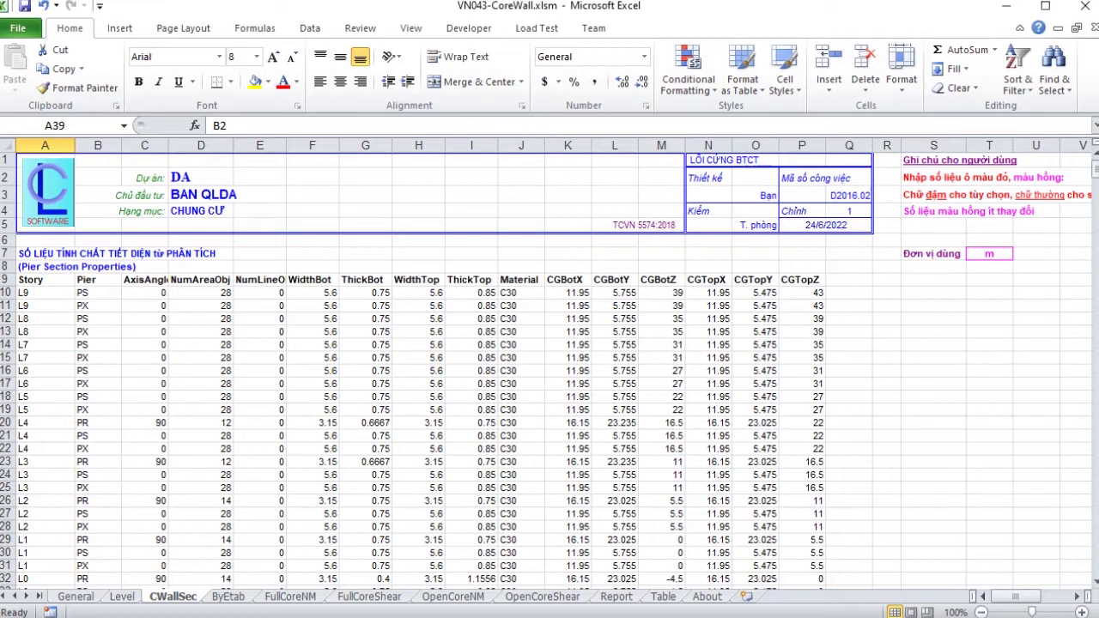
scroll(549, 370, "down", 2)
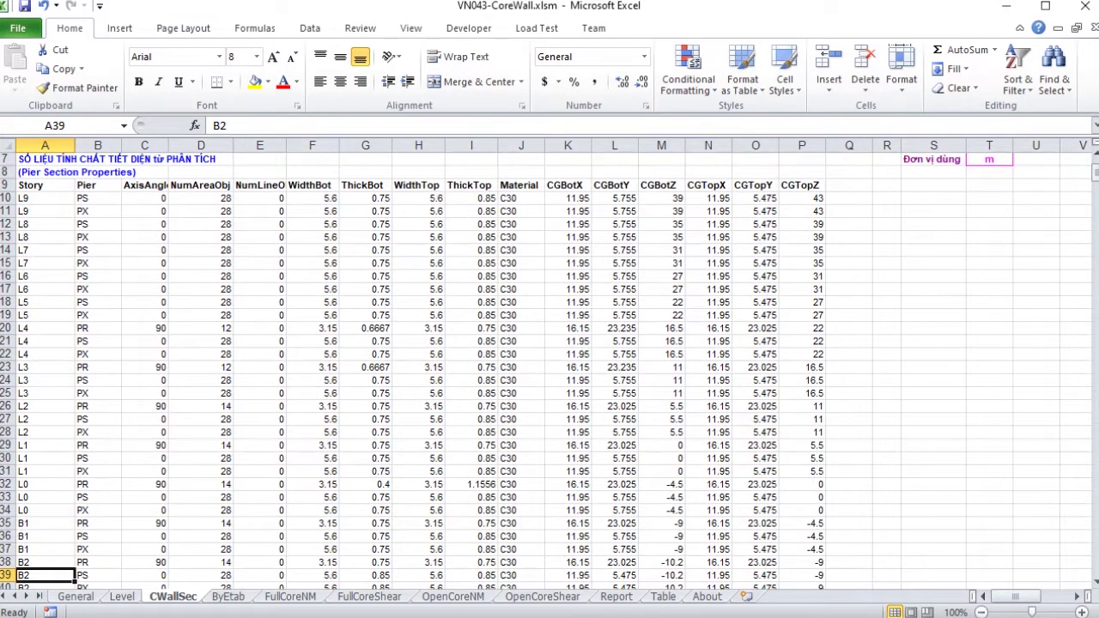
scroll(550, 370, "down", 2)
scroll(549, 369, "up", 4)
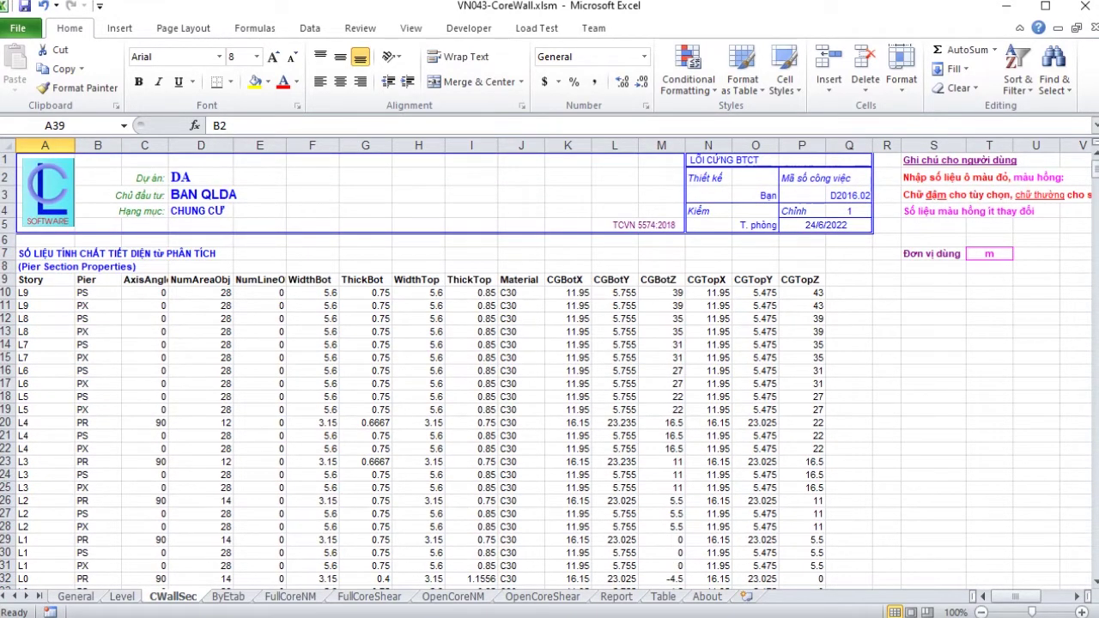
Step: On the ByEtab sheet, look over the pier forces and run the Starting routine, agreeing to make a new report
key("ctrl+Page_Down")
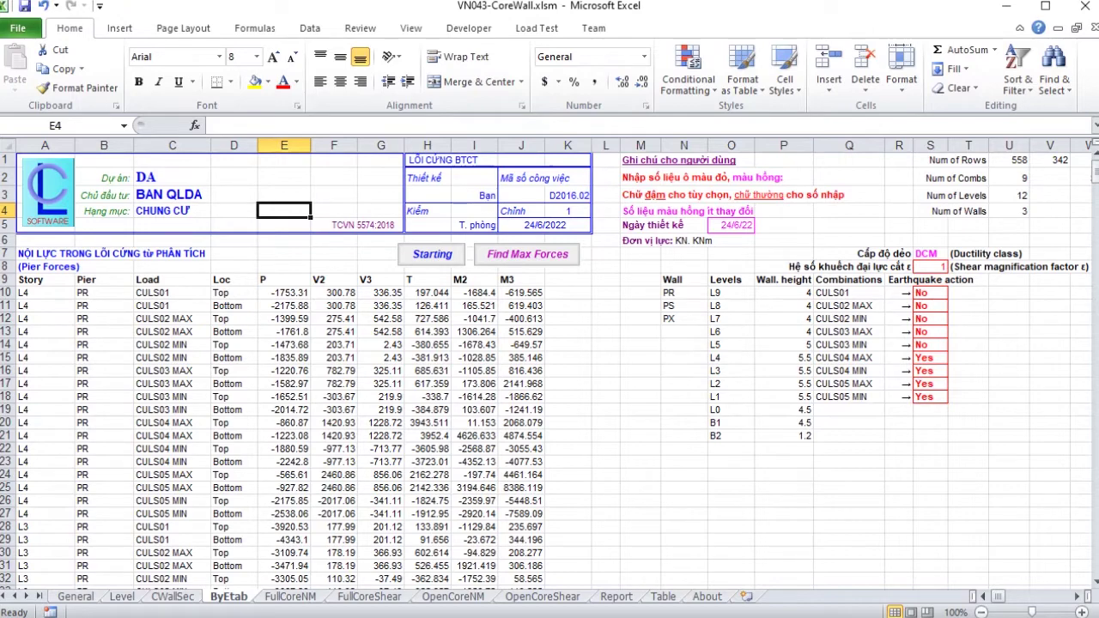
scroll(550, 369, "down", 2)
scroll(550, 369, "up", 2)
left_click(427, 384)
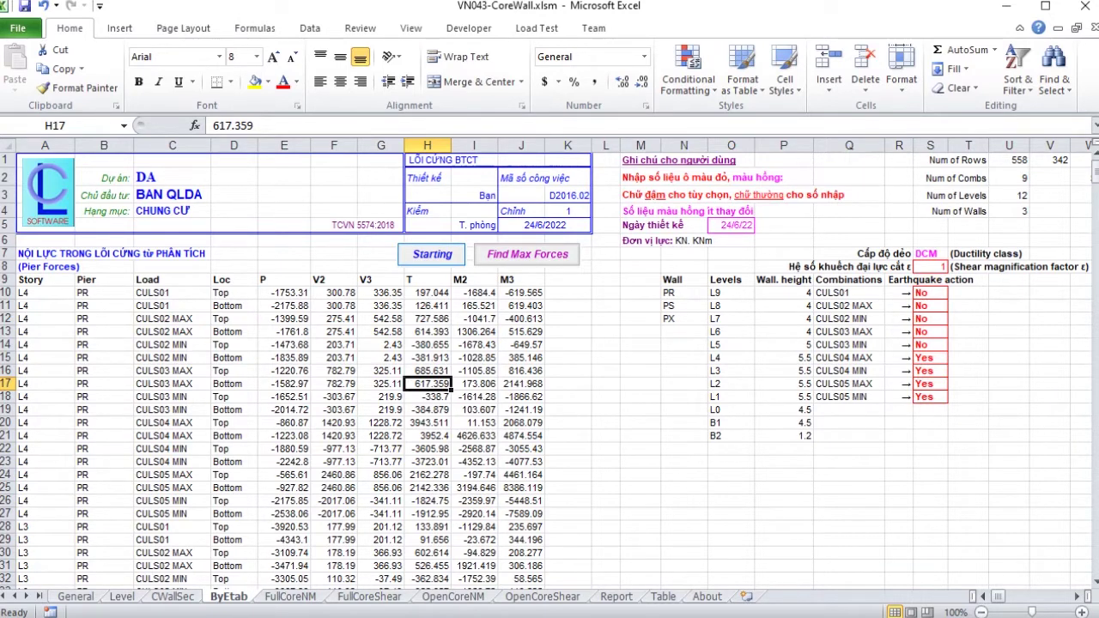
left_click(432, 255)
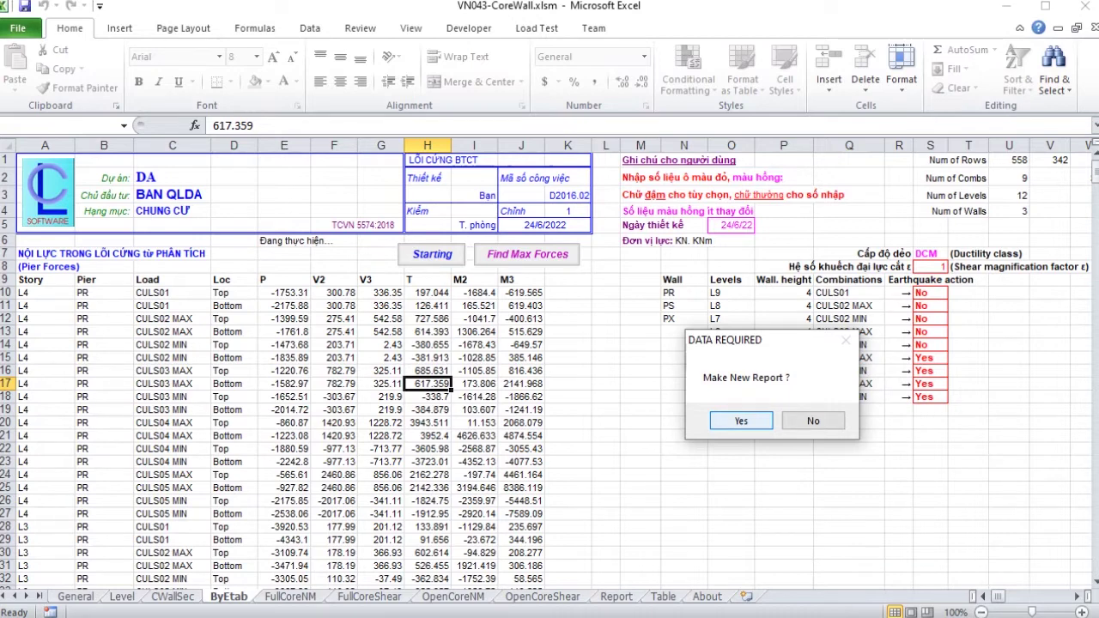
key("Return")
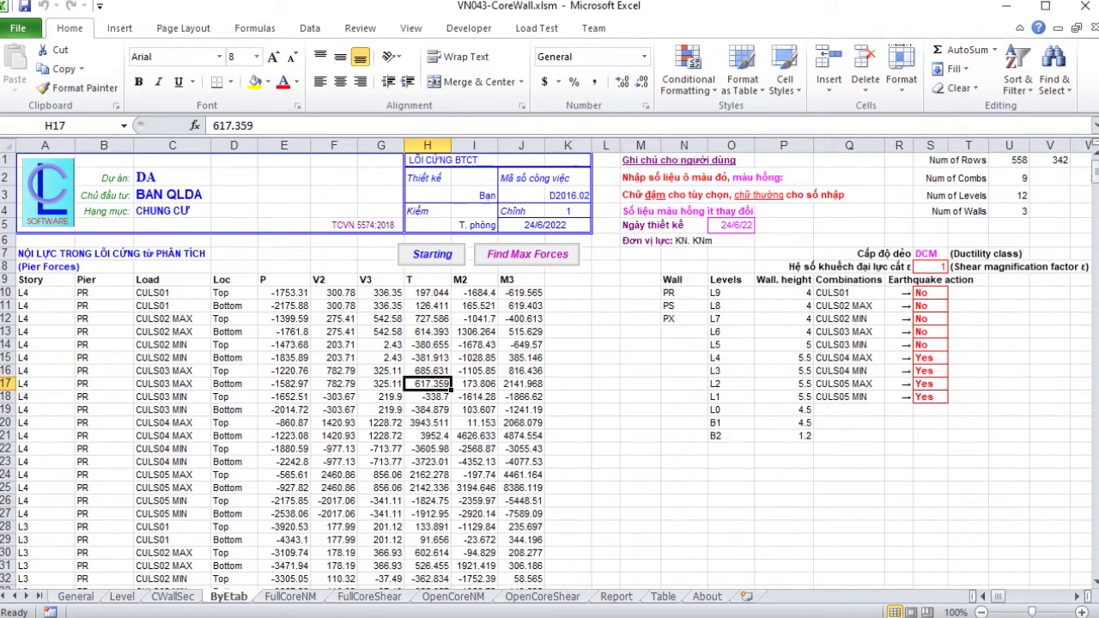
Step: Set the earthquake action for combination CULS04 MAX to Yes and run Find Max Forces
left_click(930, 357)
left_click(955, 359)
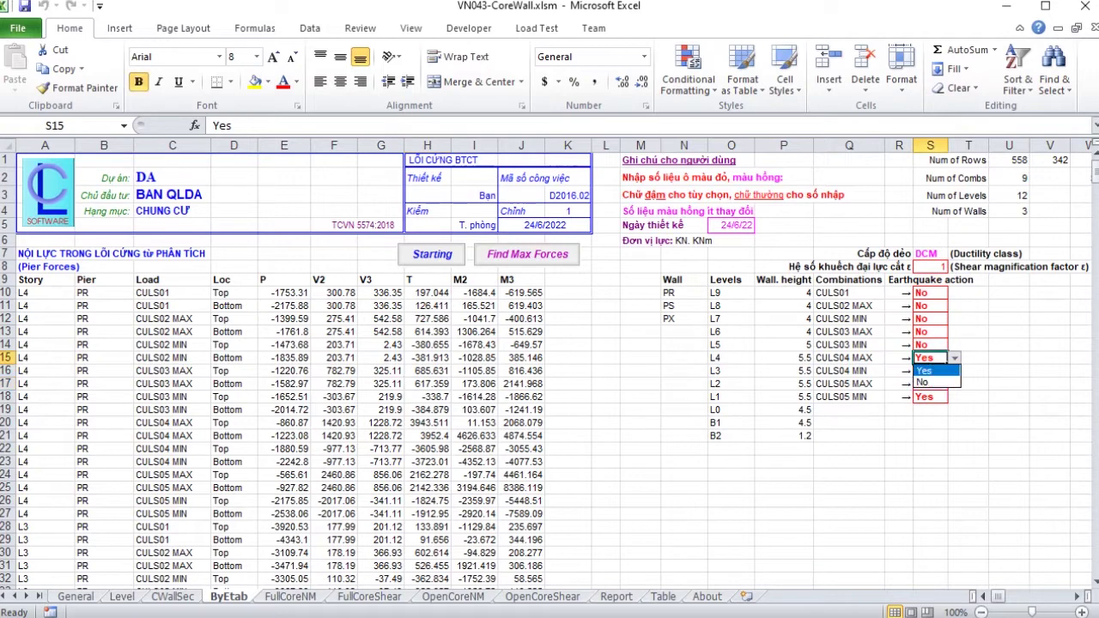
left_click(931, 370)
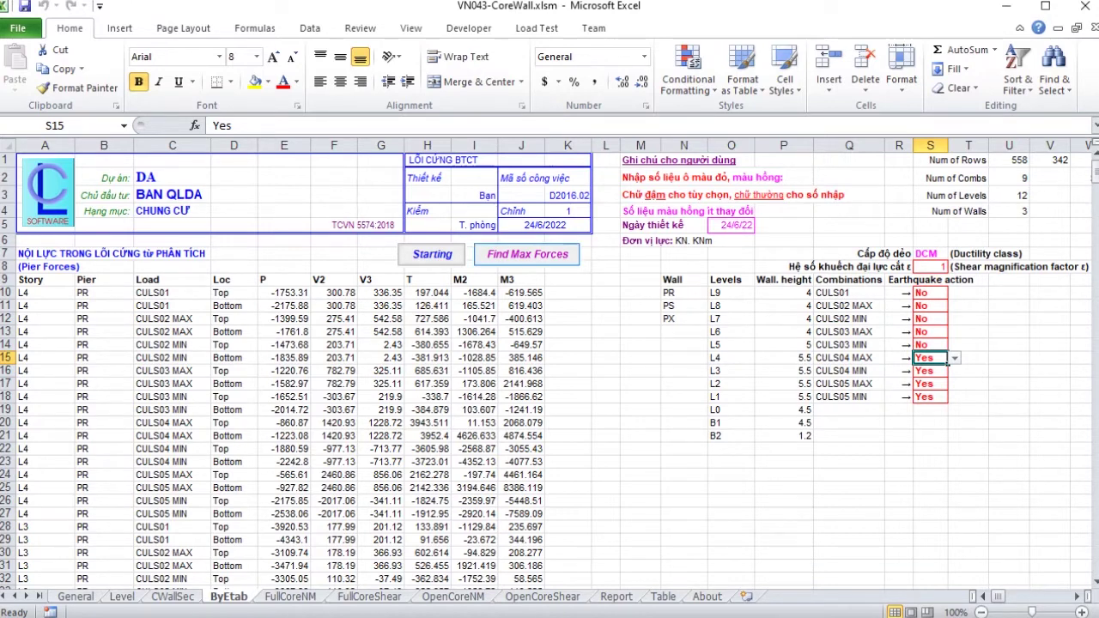
left_click(527, 254)
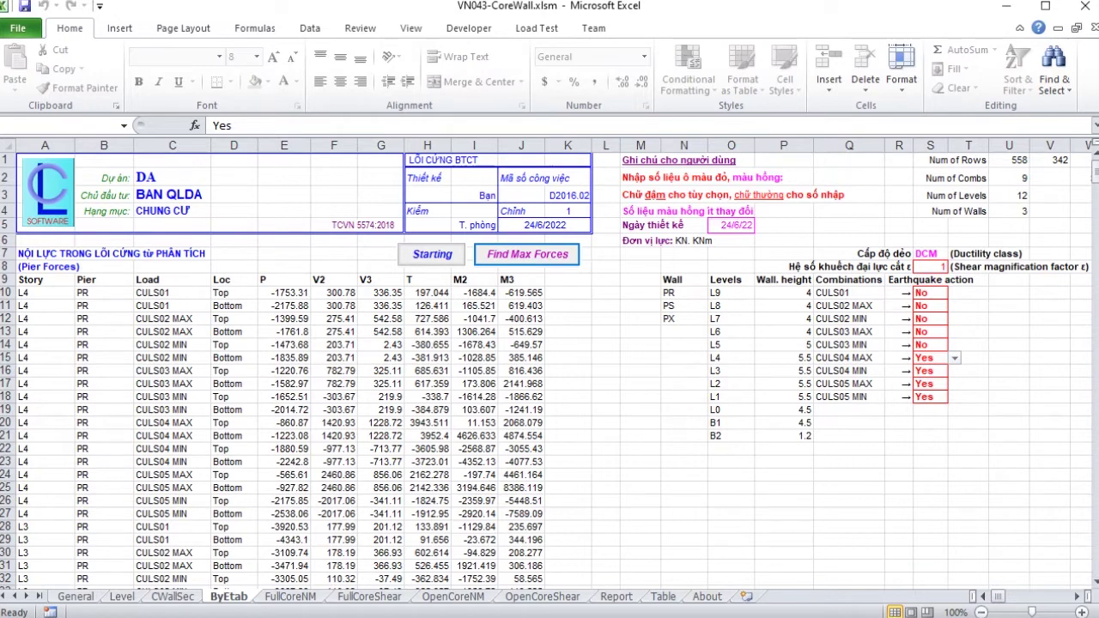
Step: Examine the tables for maximum forces within the walls and at the wall bases on ByEtab, and return to the pier forces
left_click(1077, 596)
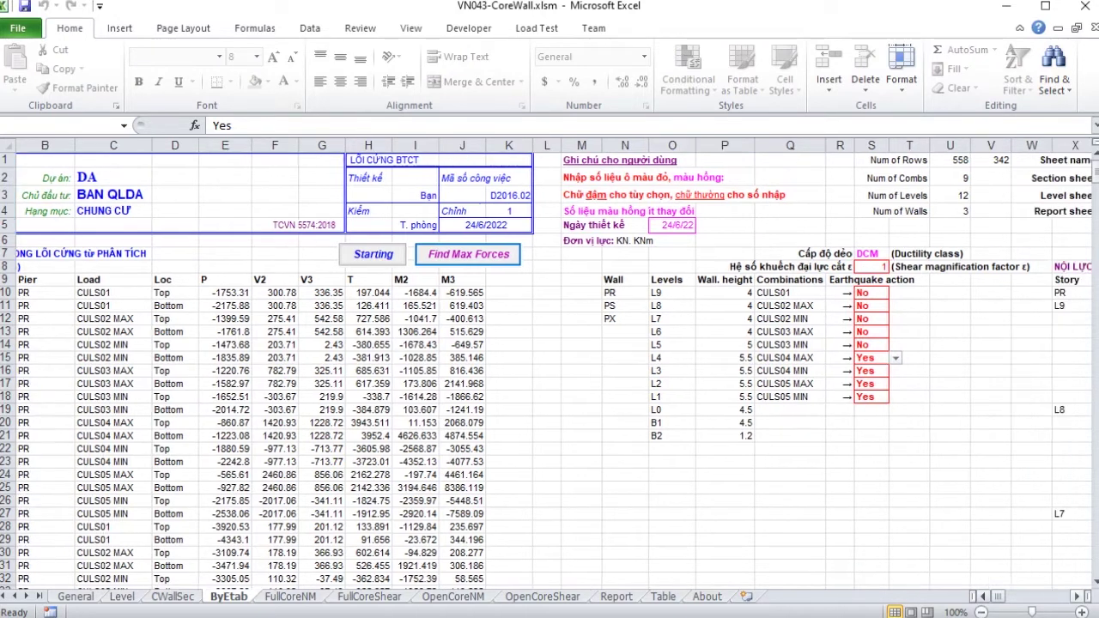
left_click(1077, 596)
left_click(1077, 596)
scroll(549, 361, "right", 5)
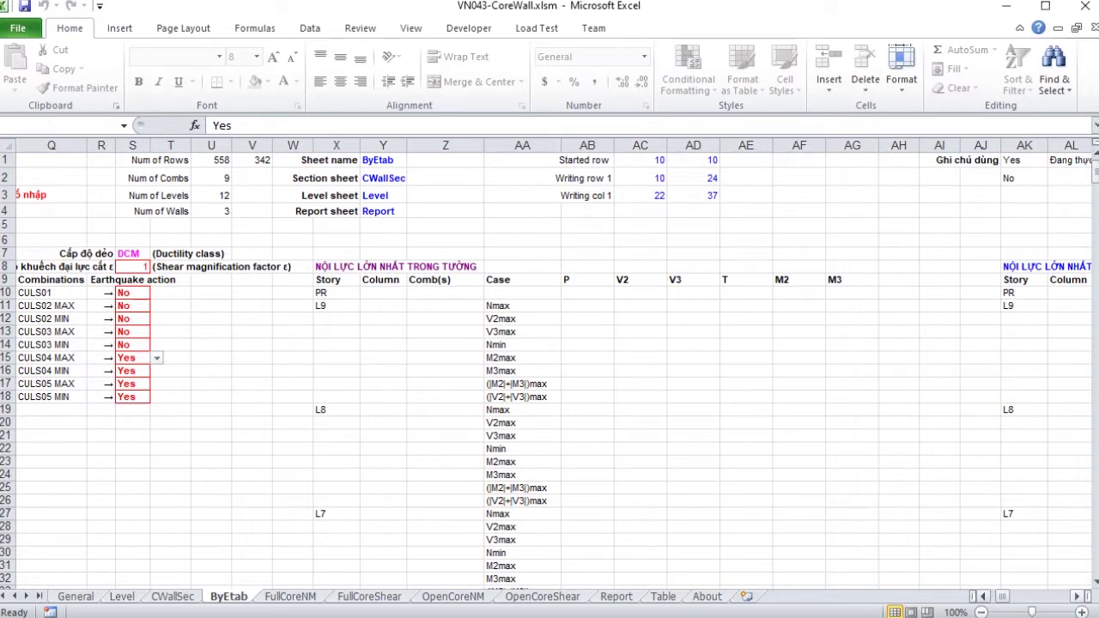
left_click(1077, 597)
left_click(1077, 597)
left_click(1077, 596)
left_click(1077, 596)
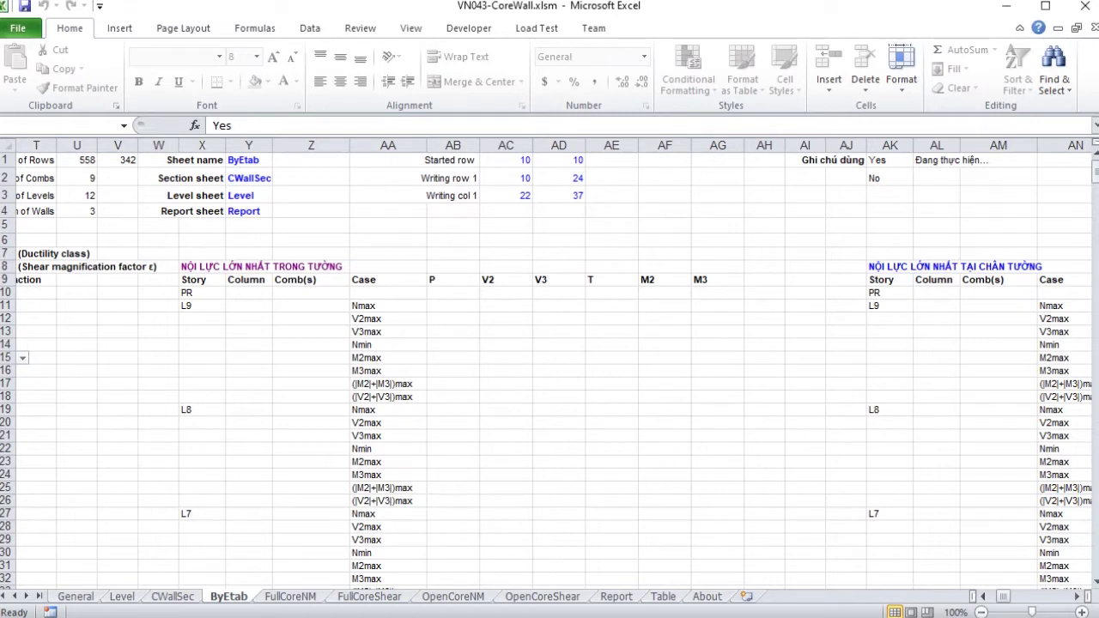
left_click(1077, 596)
left_click(1077, 597)
left_click(1077, 597)
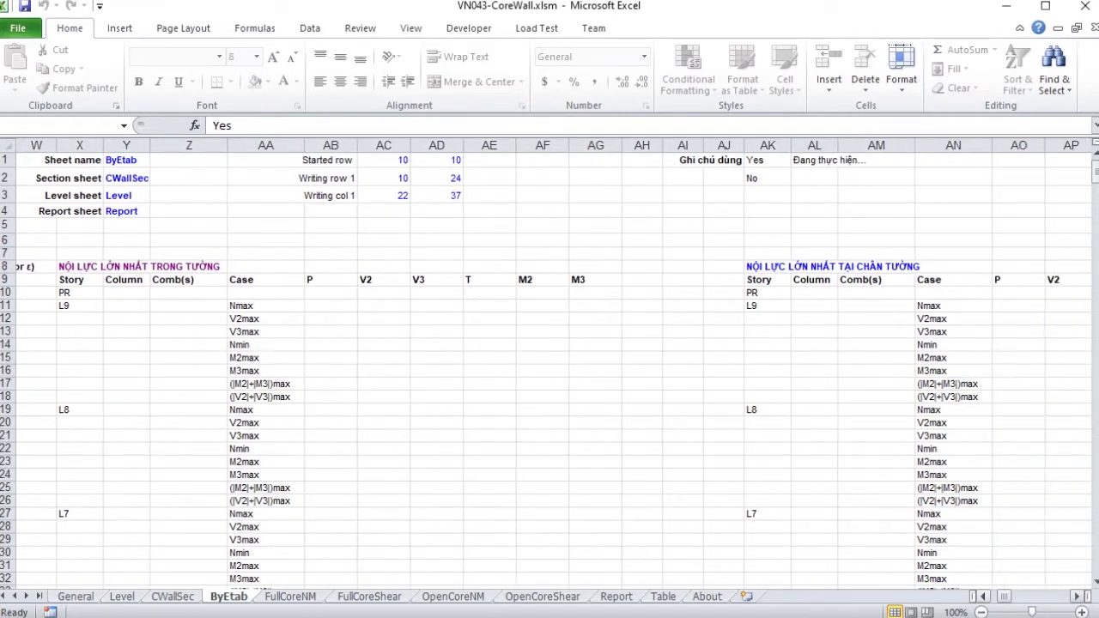
left_click(1077, 596)
left_click(1077, 596)
left_click(1077, 596)
scroll(1077, 596, "down", 1)
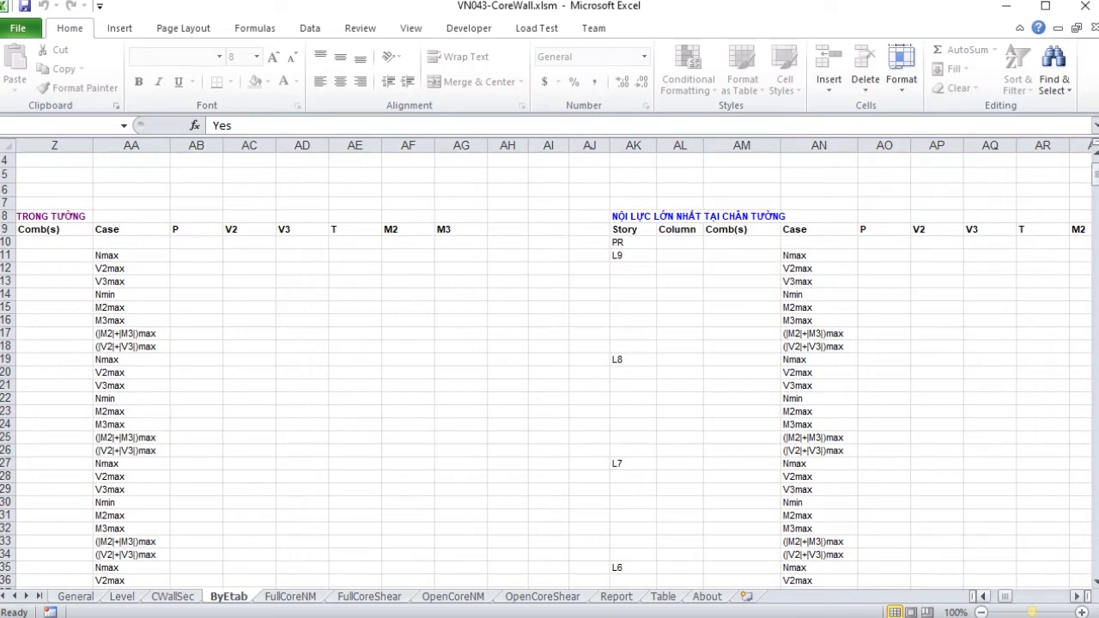
left_click_drag(1005, 597, 996, 596)
scroll(550, 370, "up", 1)
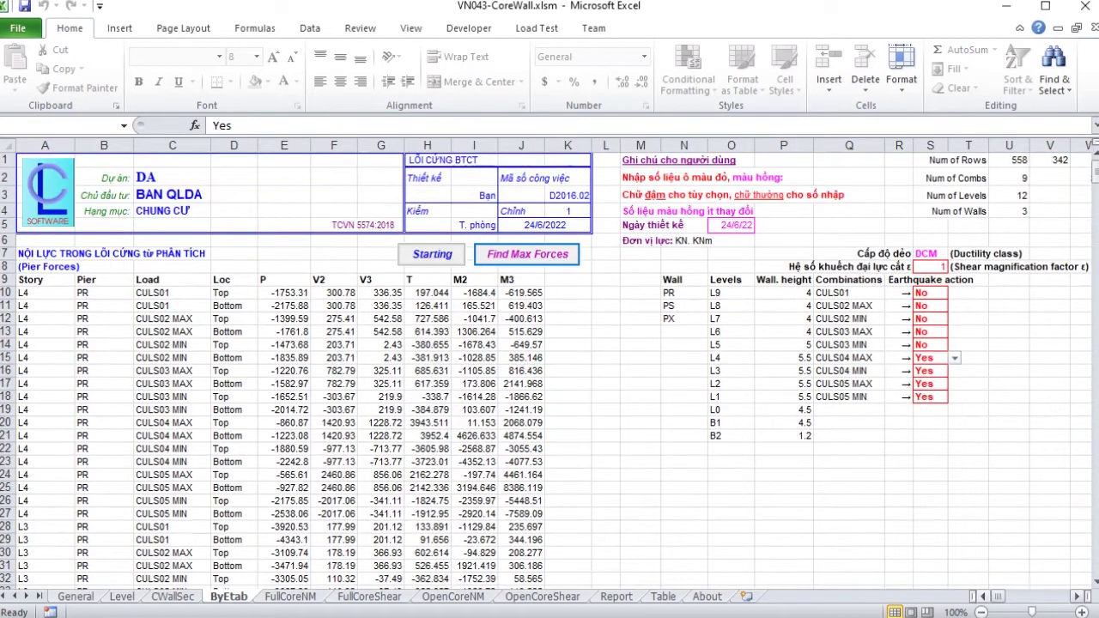
left_click(1077, 596)
left_click(1077, 596)
left_click(1077, 596)
left_click(1077, 596)
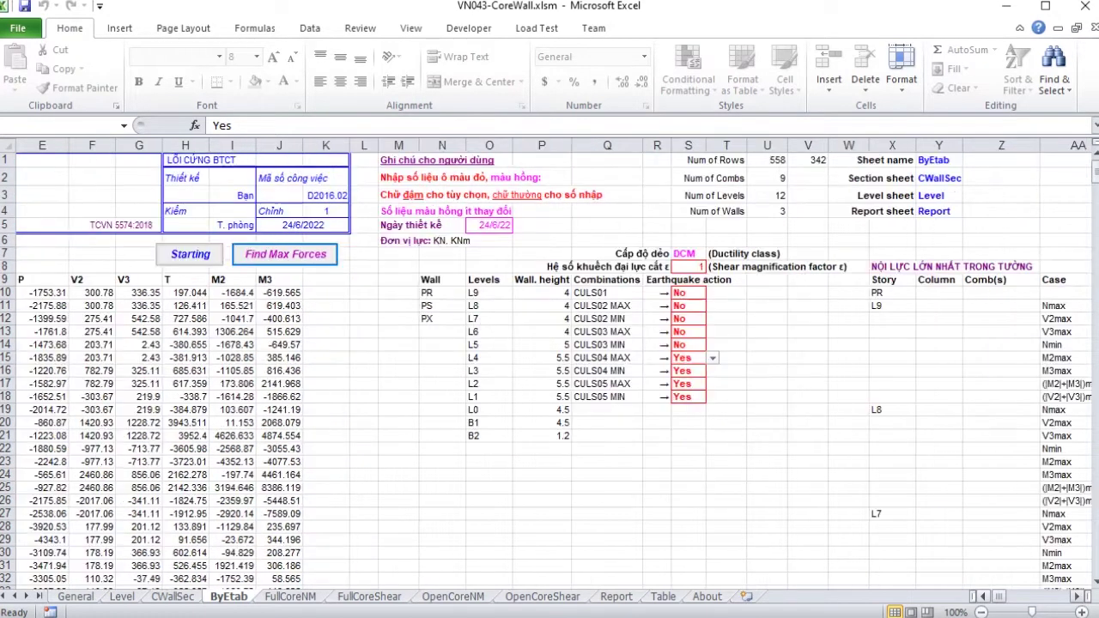
left_click(1077, 596)
left_click(1077, 597)
left_click(1077, 596)
left_click(1077, 596)
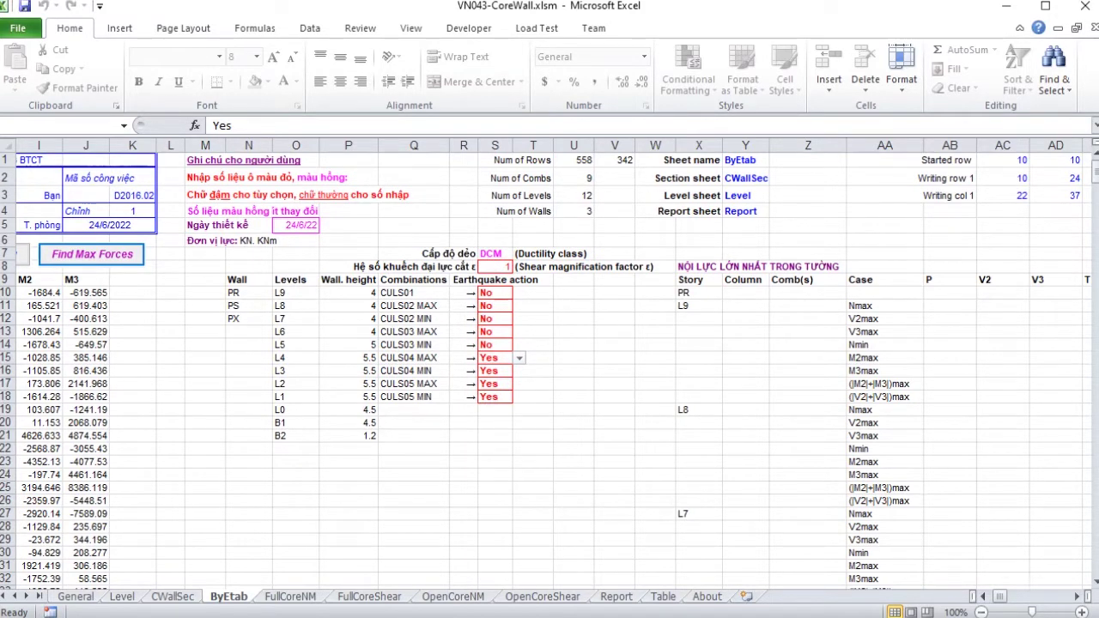
left_click(983, 596)
left_click(568, 423)
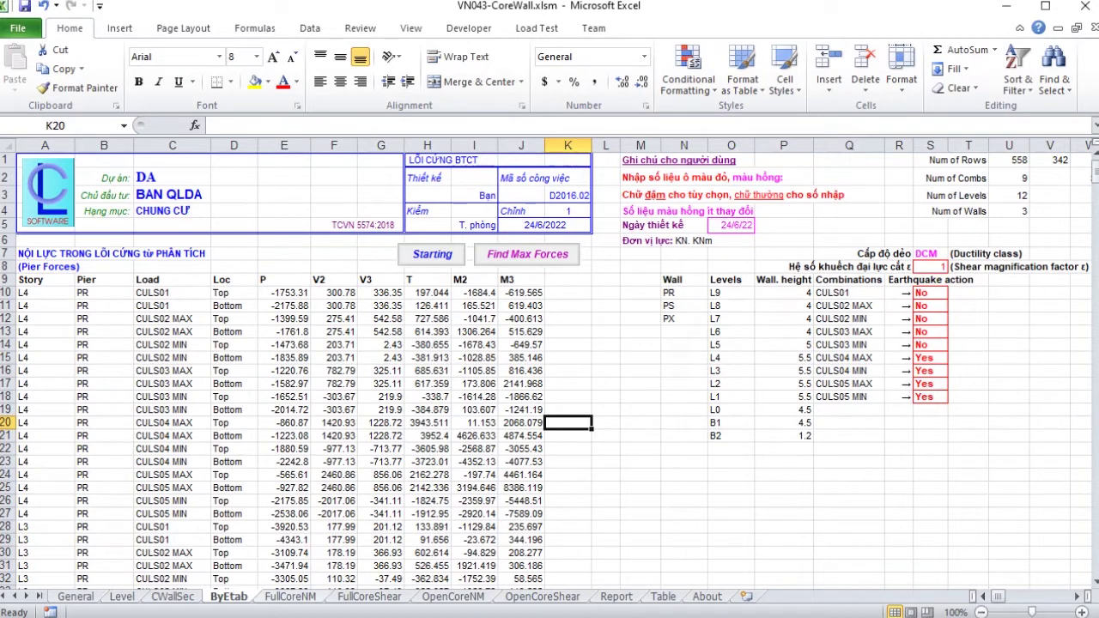
Step: On the FullCoreNM sheet, check the available design walls (Tường lõi thiết kế) and the concrete strength class, keeping PR and B40
key("ctrl+Page_Down")
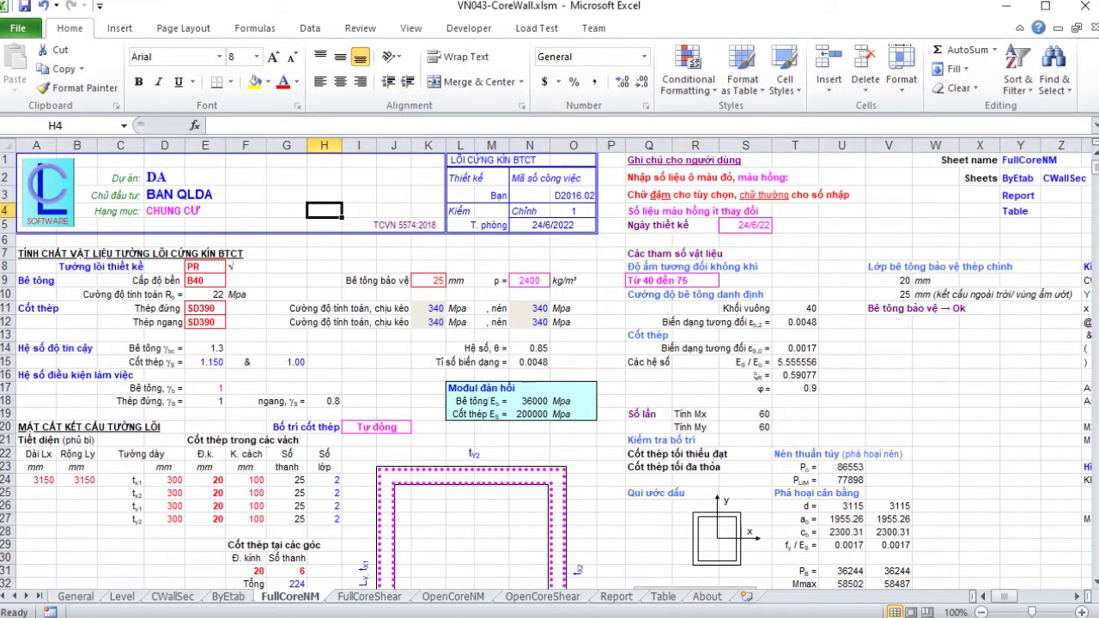
left_click(205, 267)
left_click(232, 267)
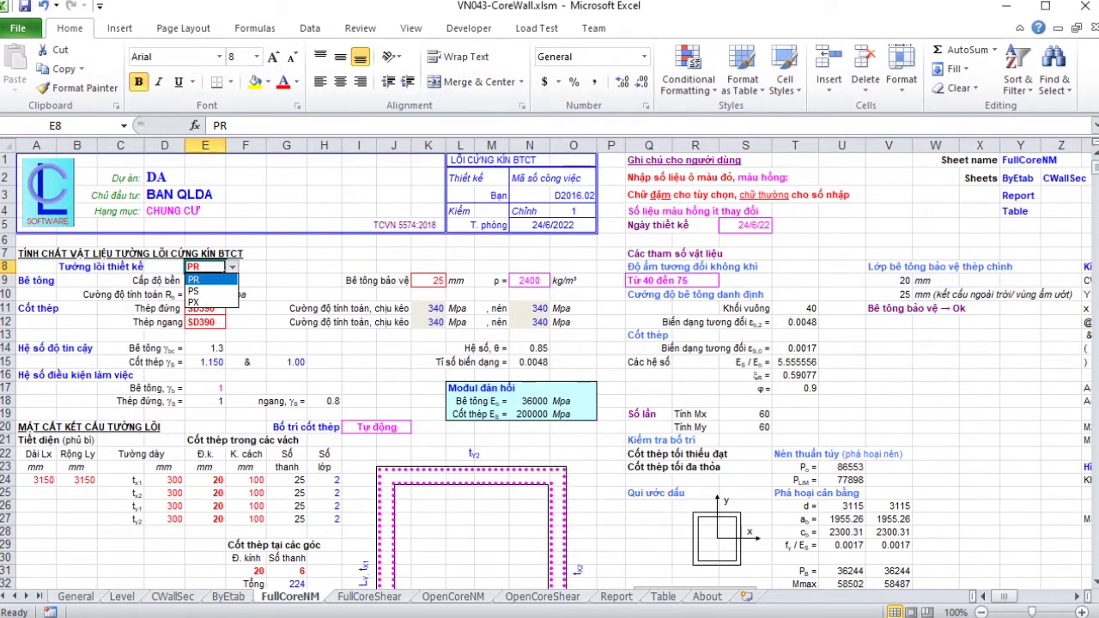
key("Escape")
left_click(286, 266)
left_click(204, 280)
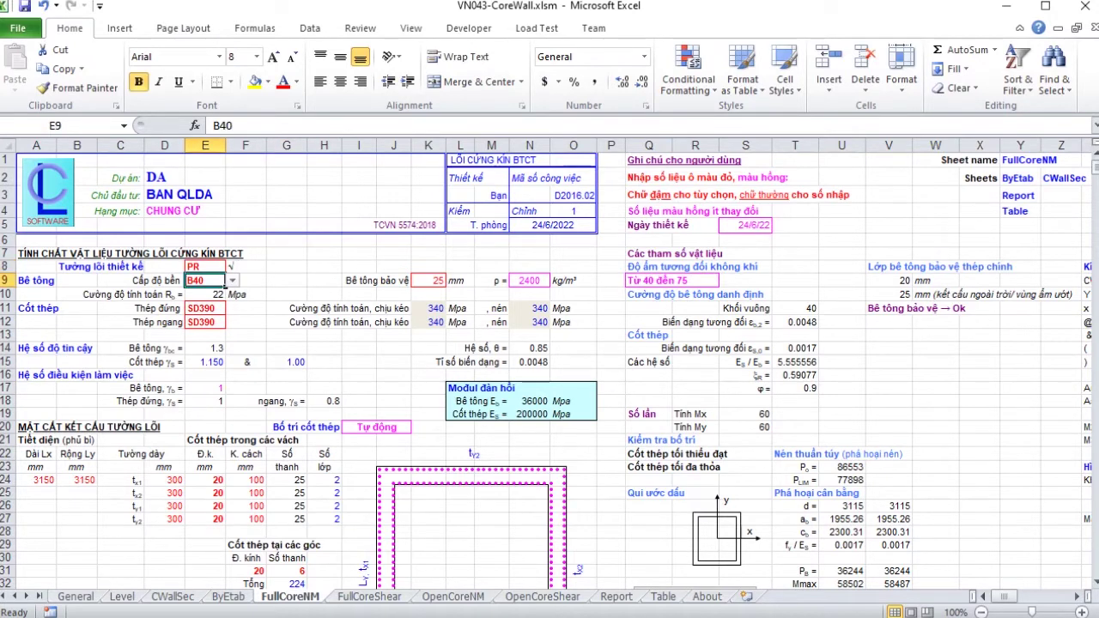
Step: Check the vertical reinforcement grade options, keeping SD390, and choose SD390 for the horizontal reinforcement (Thép ngang)
key("Return")
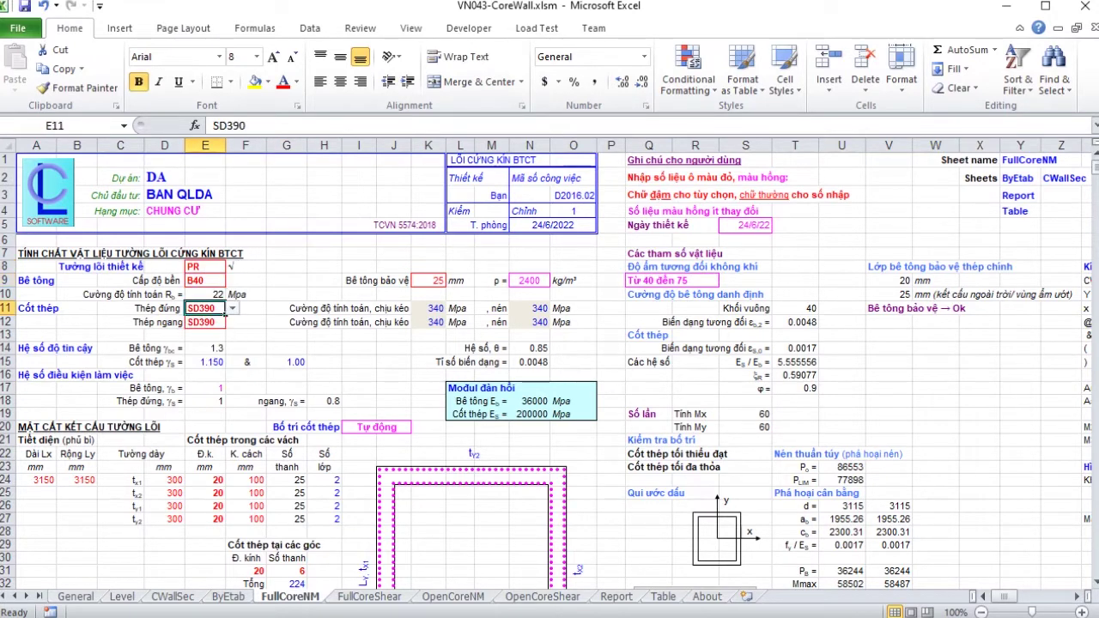
key("alt+Down")
key("Escape")
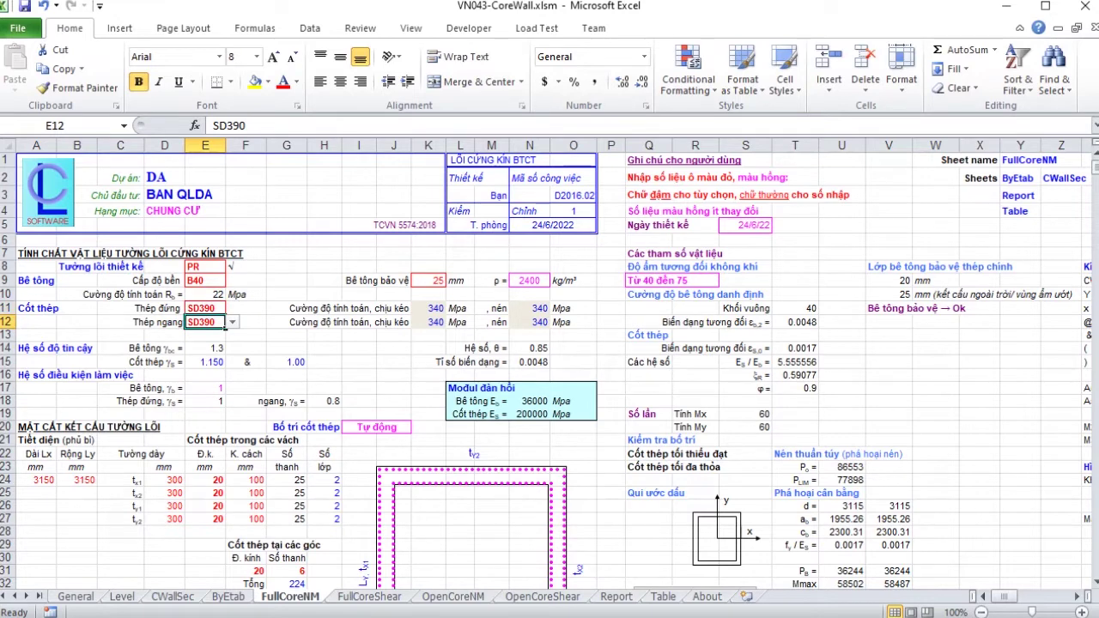
left_click(232, 322)
left_click(204, 390)
left_click(246, 295)
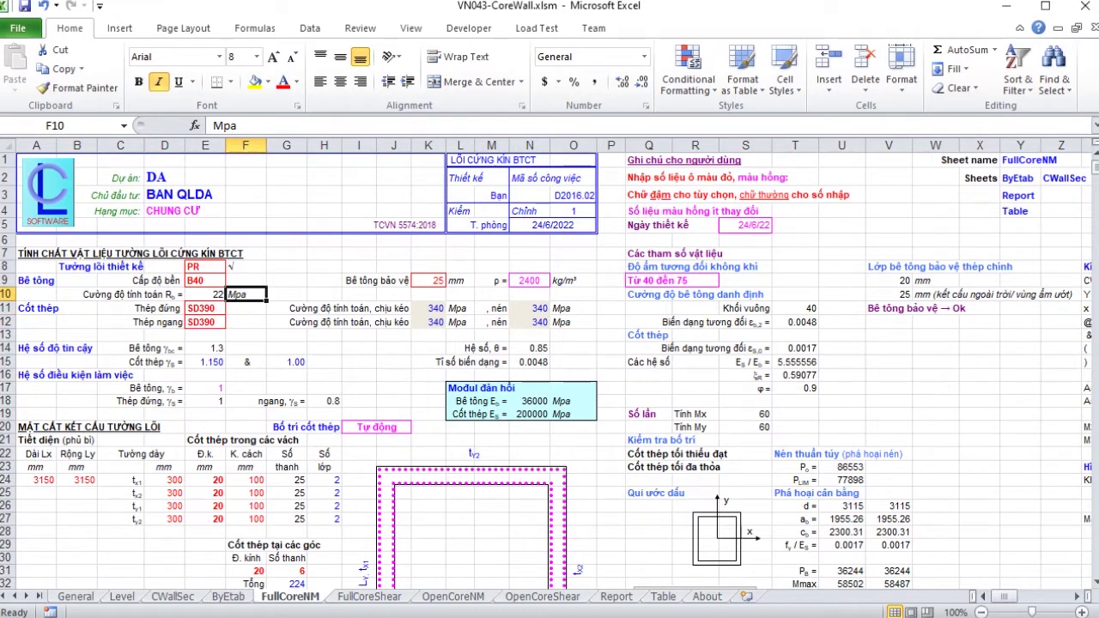
Step: Review the core wall's section dimensions, wall reinforcement, section drawing and reinforcement-ratio checks on the FullCoreNM sheet
scroll(547, 371, "down", 1)
scroll(546, 372, "up", 1)
scroll(547, 371, "down", 2)
scroll(546, 371, "down", 1)
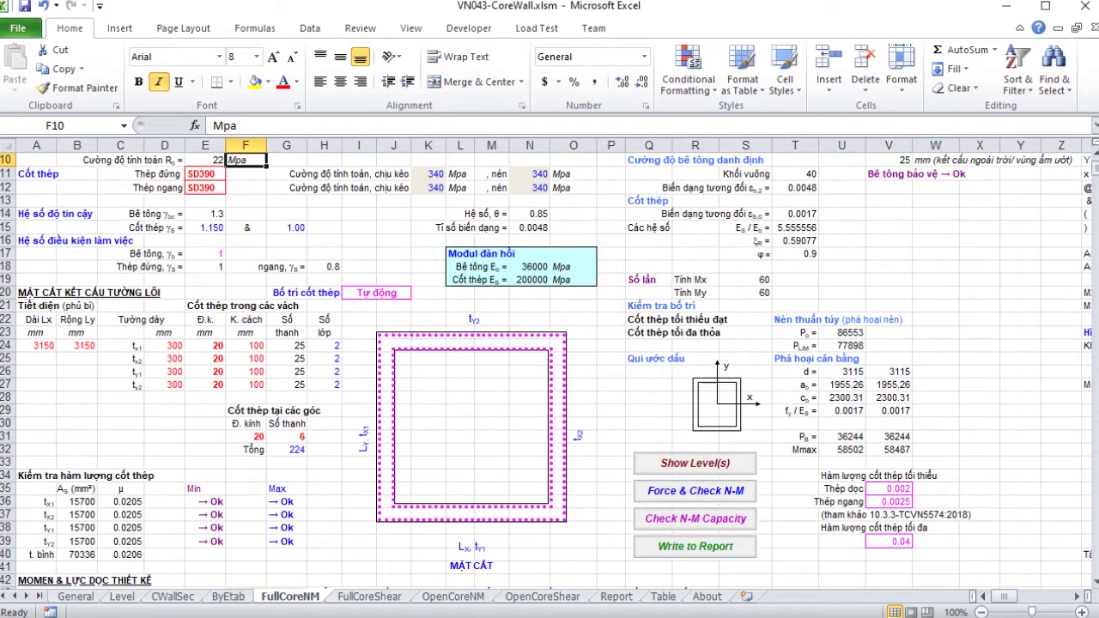
scroll(547, 371, "down", 1)
scroll(546, 372, "down", 3)
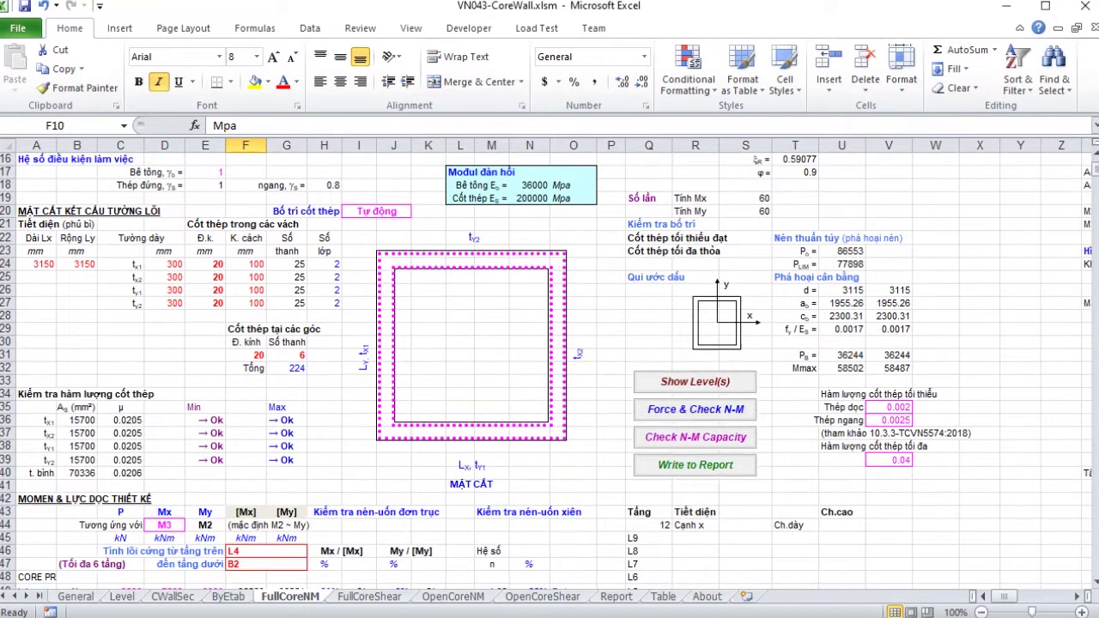
scroll(546, 371, "up", 3)
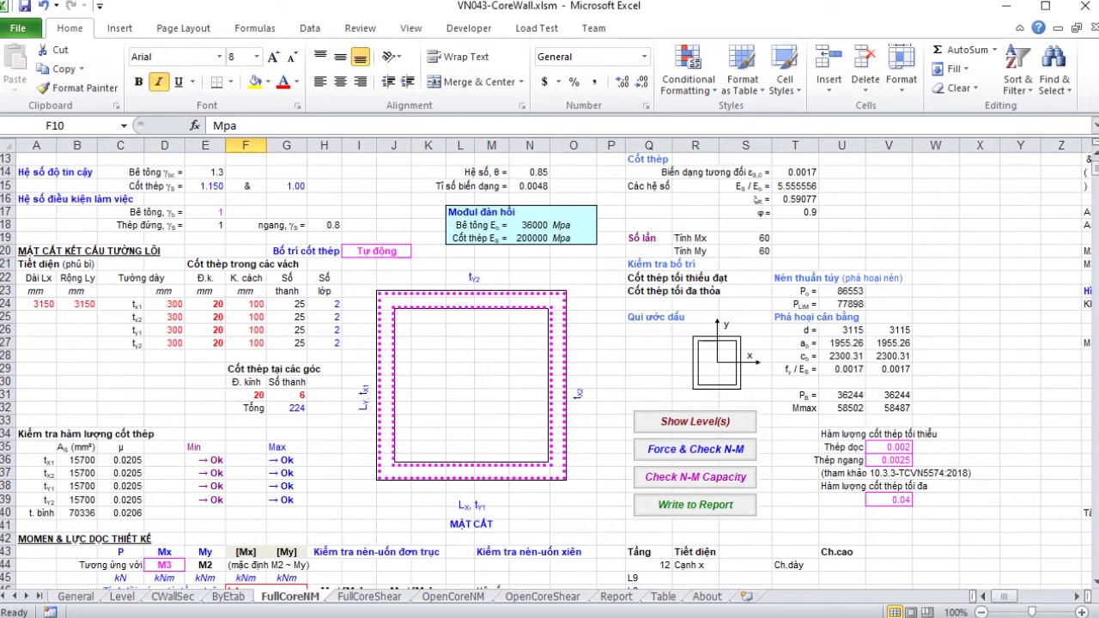
scroll(546, 371, "up", 2)
scroll(547, 371, "down", 2)
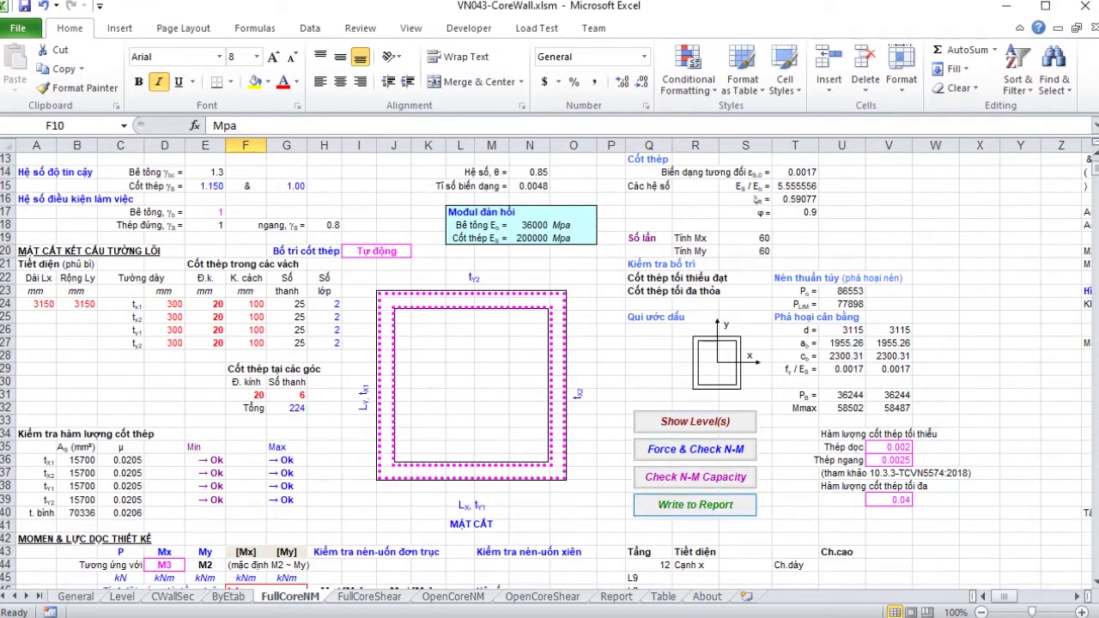
scroll(696, 505, "down", 2)
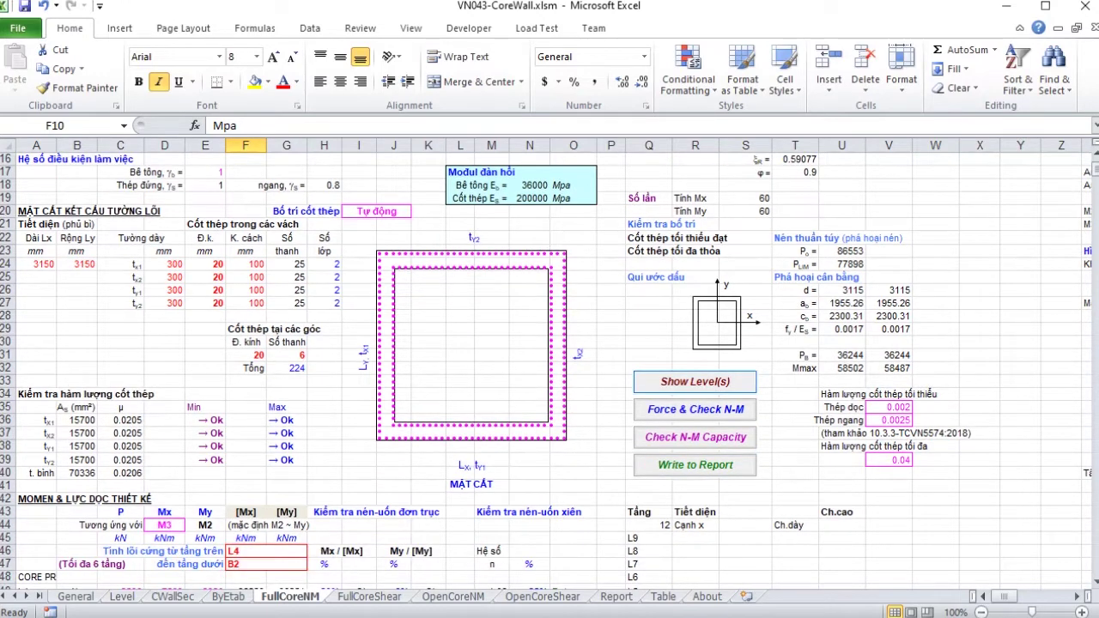
Step: Run Show Level(s) to list the storeys of core PR with their section dimensions and heights
scroll(695, 382, "down", 1)
scroll(695, 382, "down", 2)
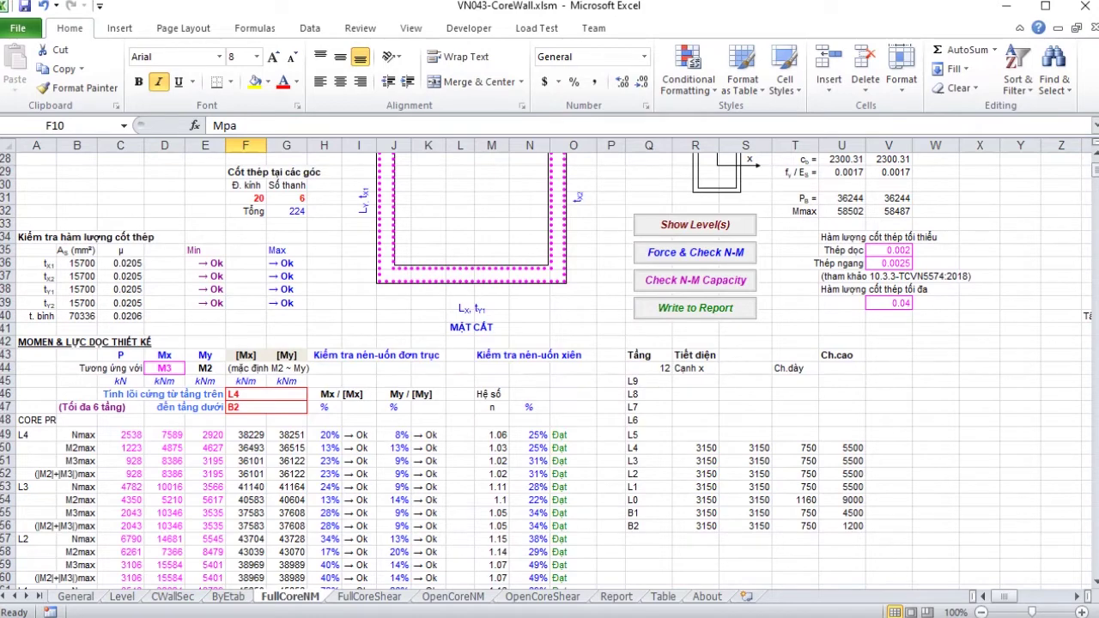
scroll(695, 263, "up", 2)
scroll(695, 263, "down", 1)
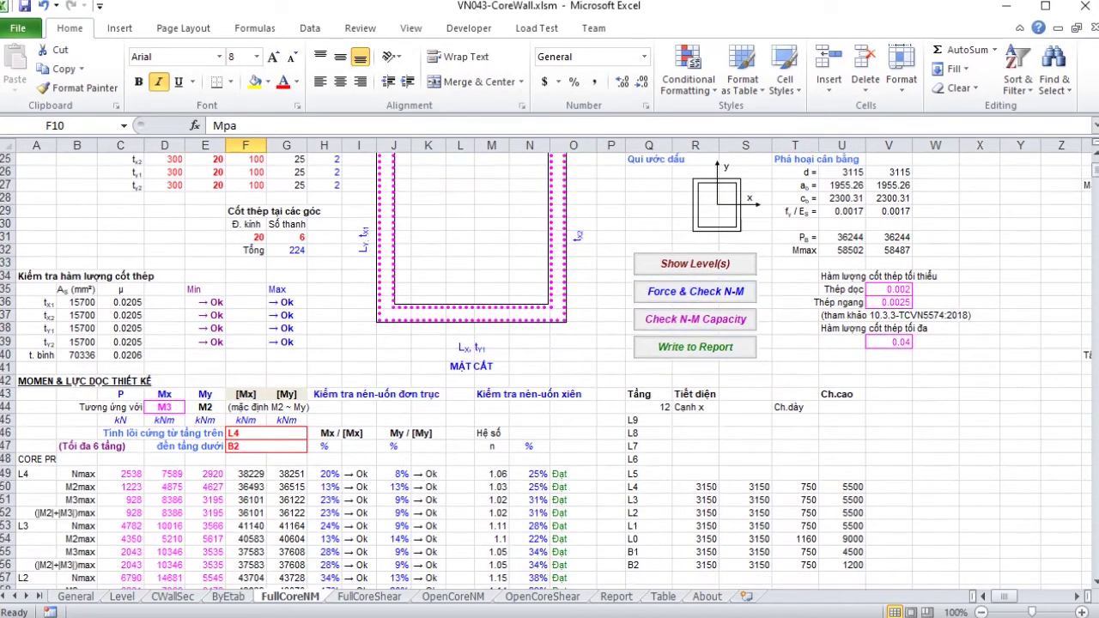
left_click(695, 264)
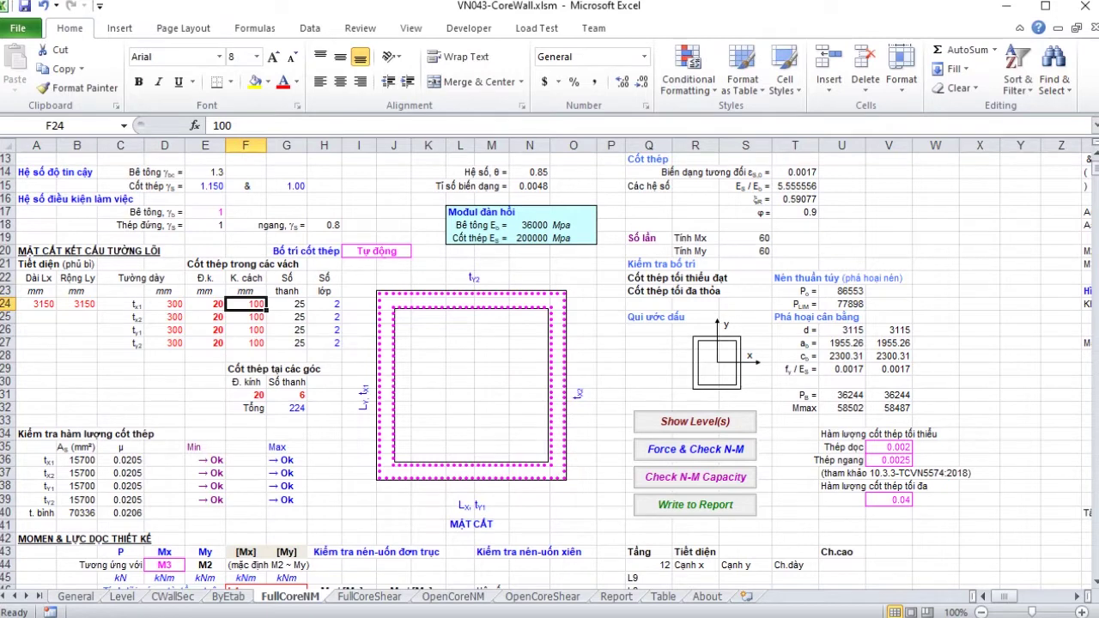
Step: Set the bar spacing (K. cách) to 200 mm for all four walls tx1, tx2, ty1 and ty2
type("200")
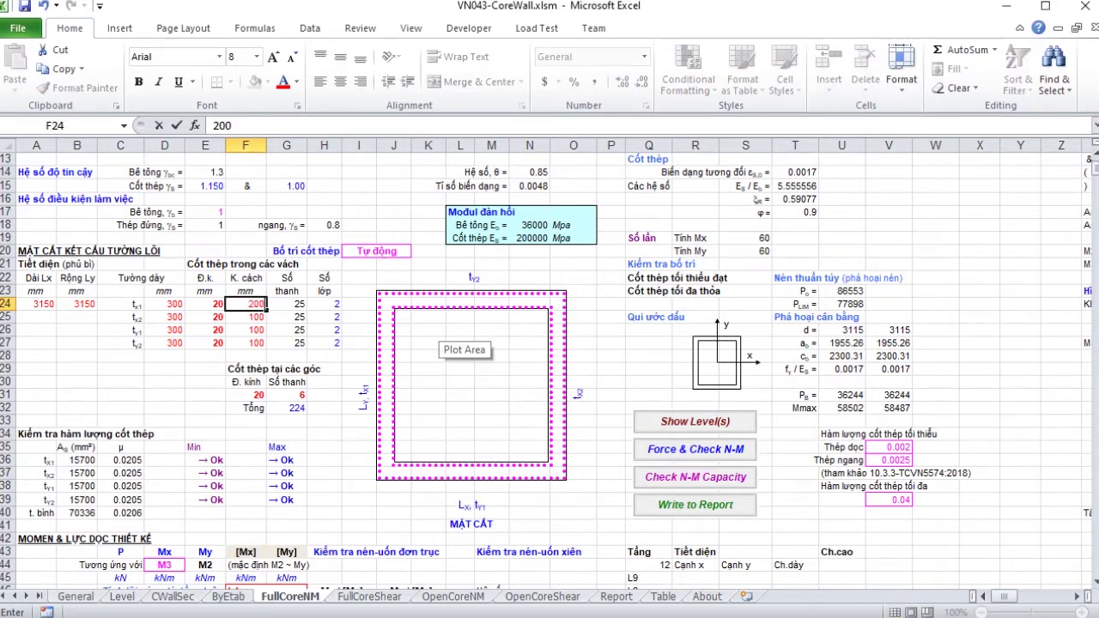
key("Return")
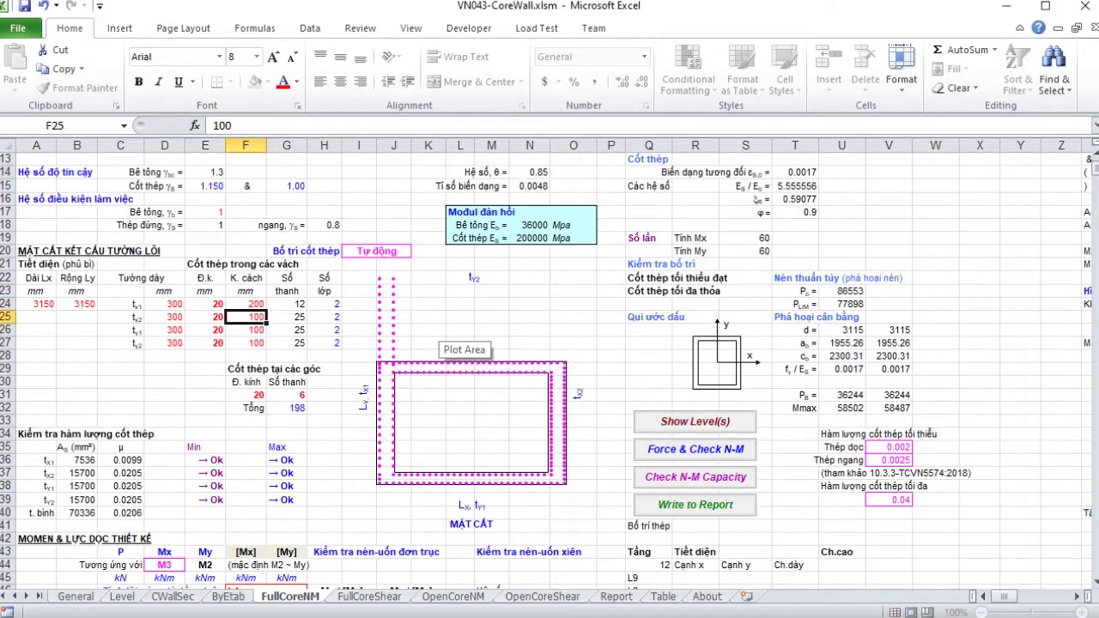
type("200")
key("Return")
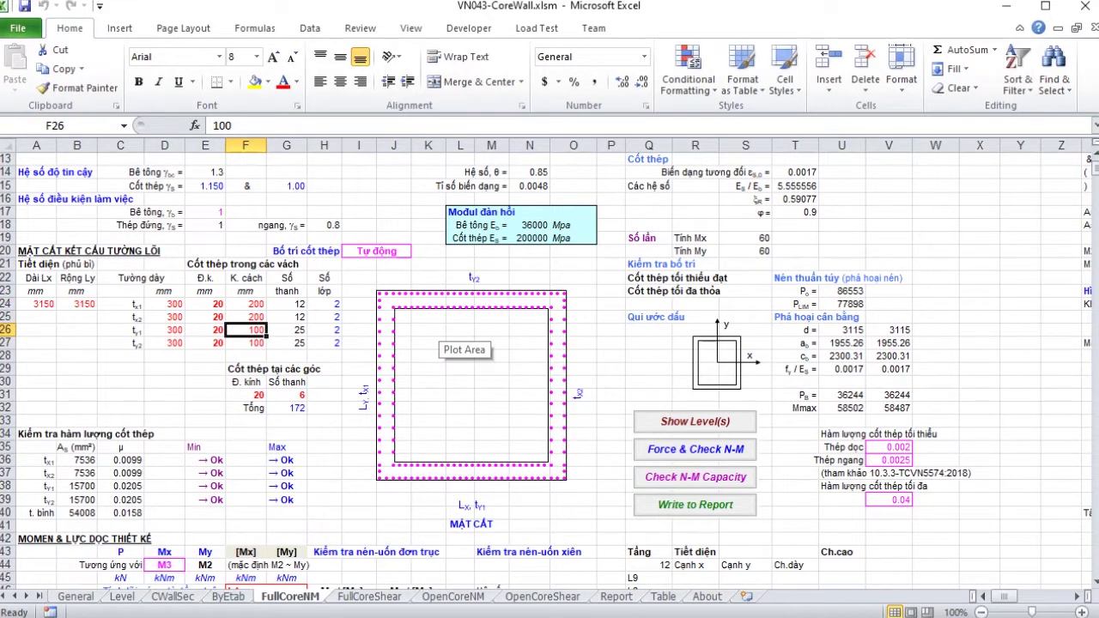
type("200")
key("Return")
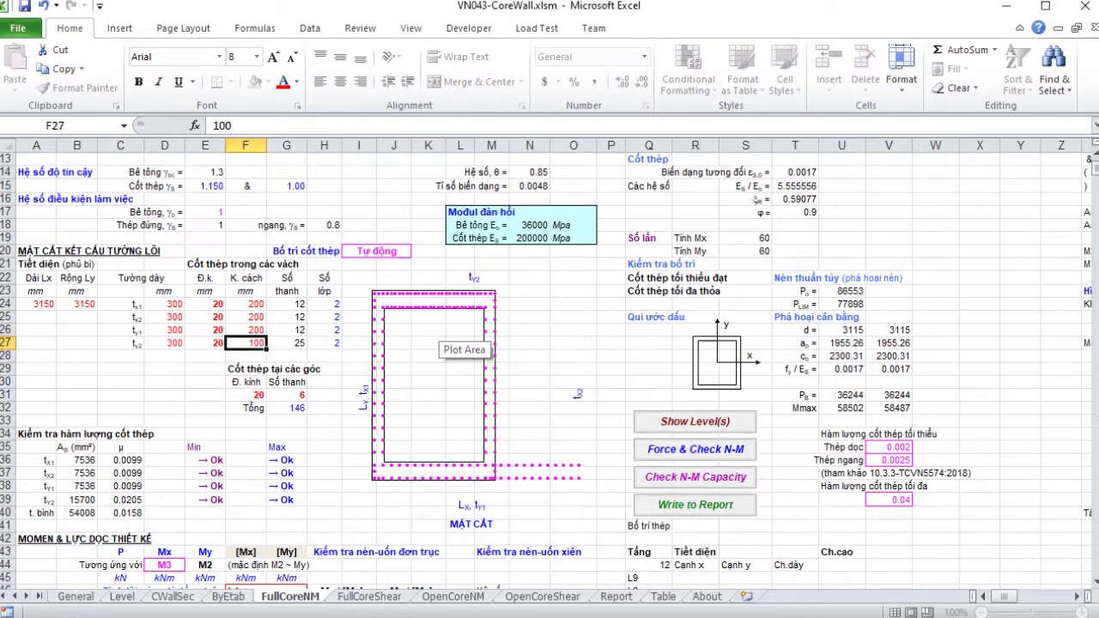
type("200")
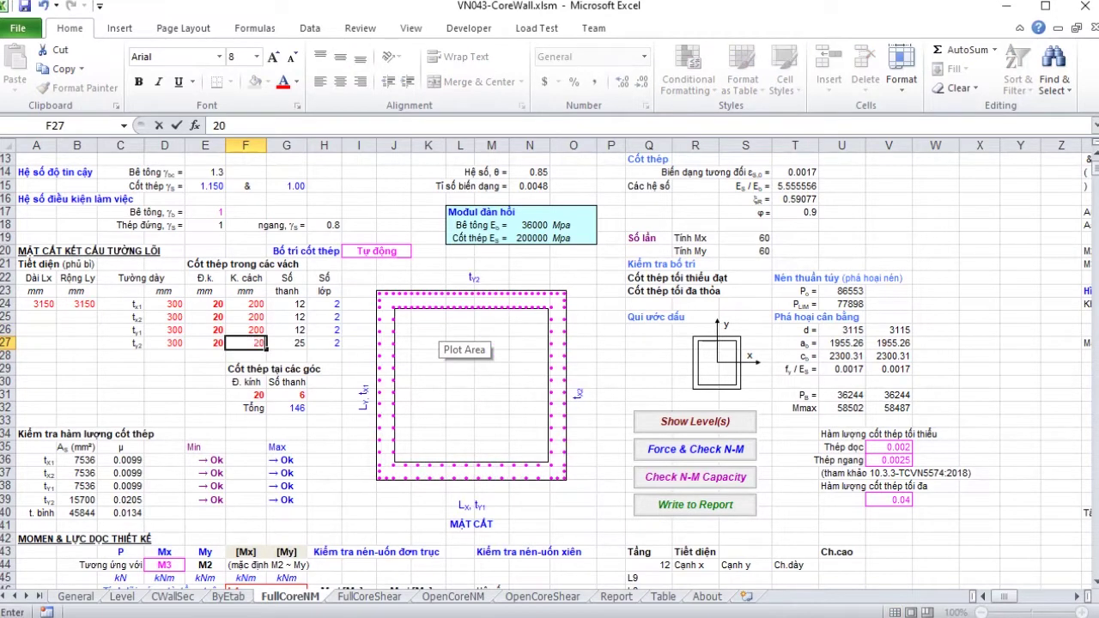
key("ctrl+Return")
key("Return")
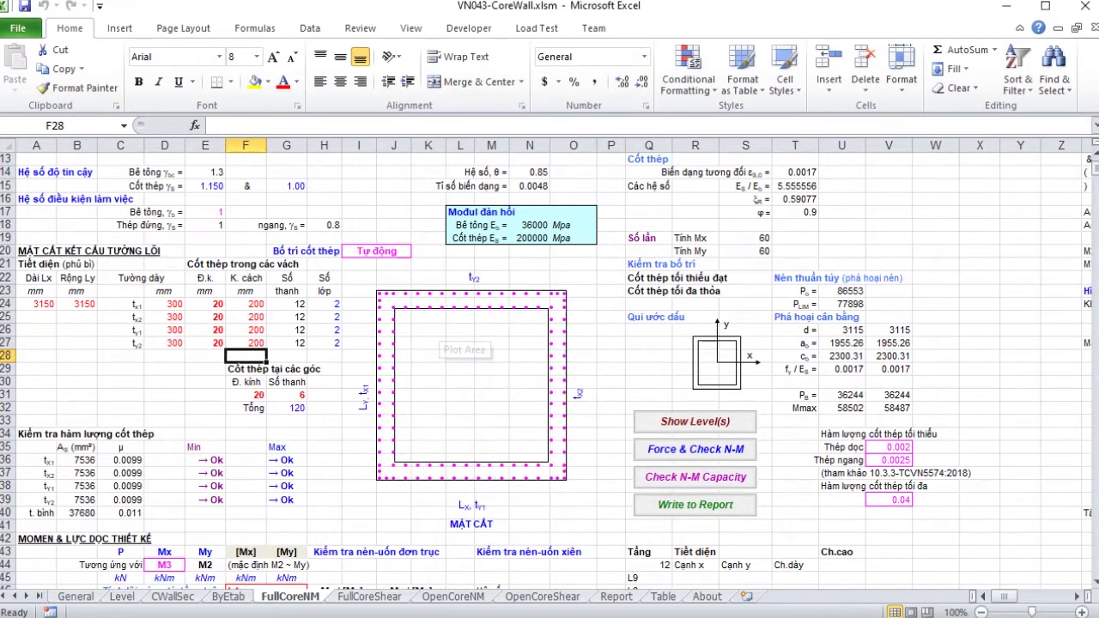
Step: Examine the design moment and axial force table (MOMEN & LỰC DỌC THIẾT KẾ) and its storey range for core PR
scroll(451, 339, "down", 5)
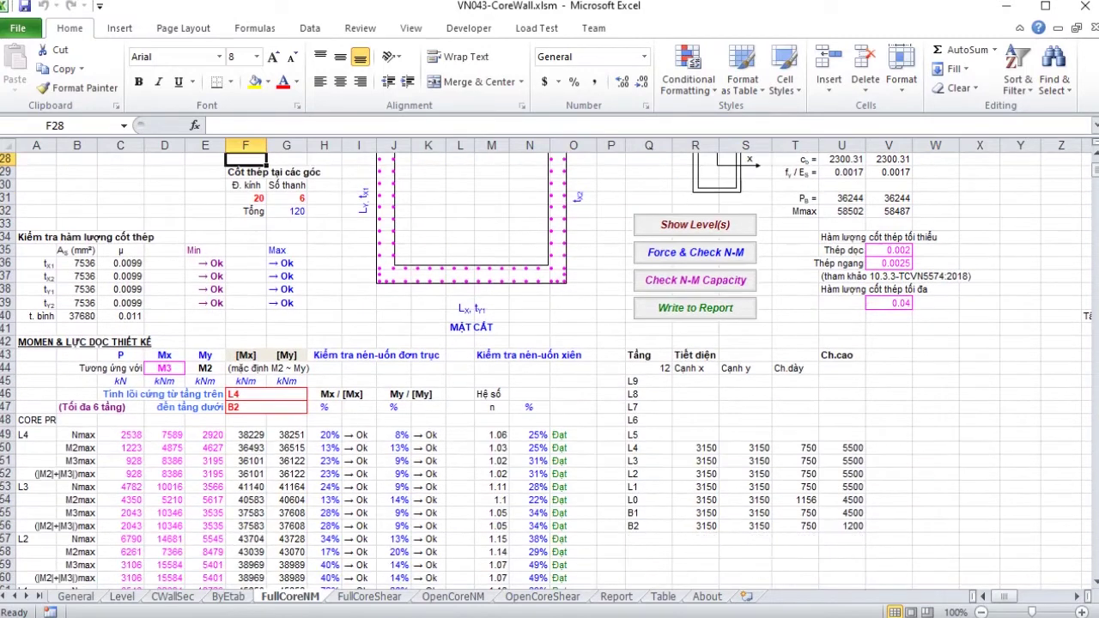
left_click(301, 395)
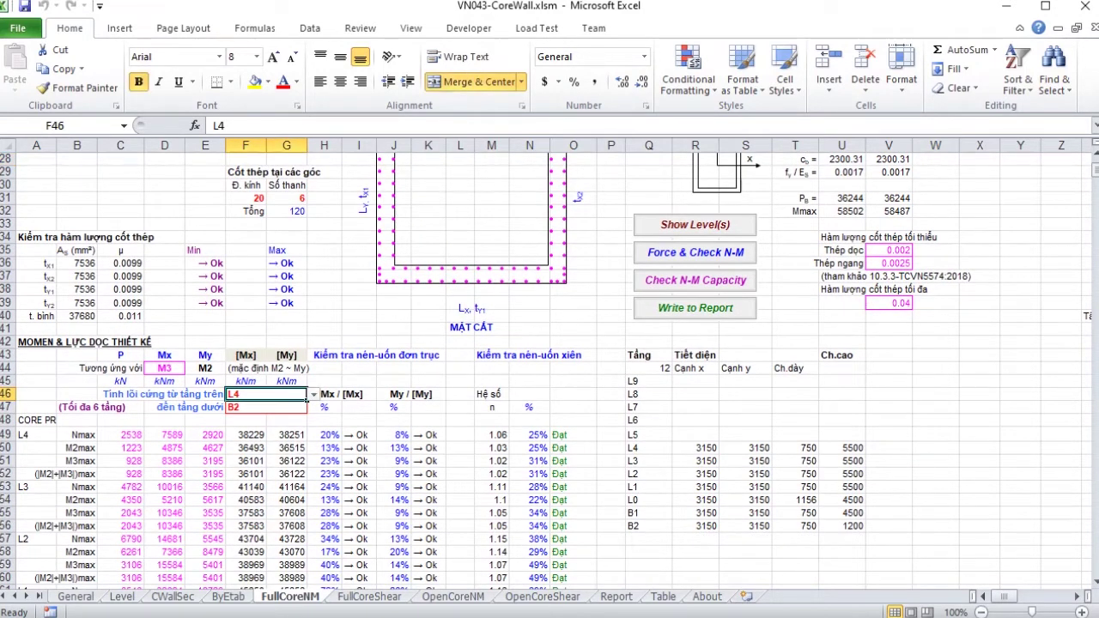
left_click(246, 447)
scroll(246, 448, "down", 5)
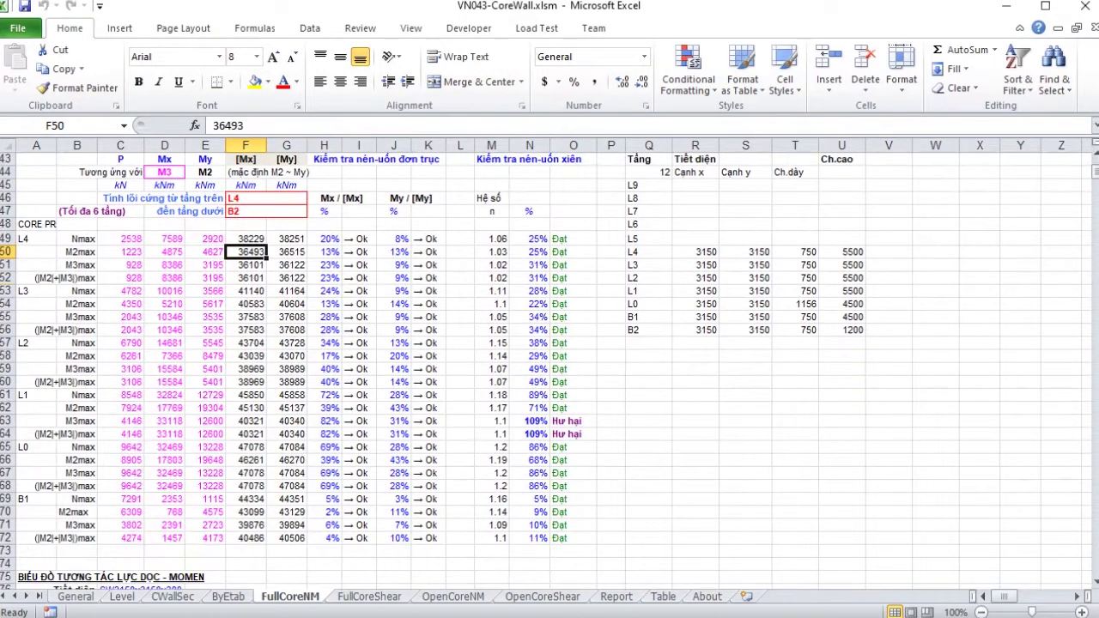
scroll(550, 370, "up", 2)
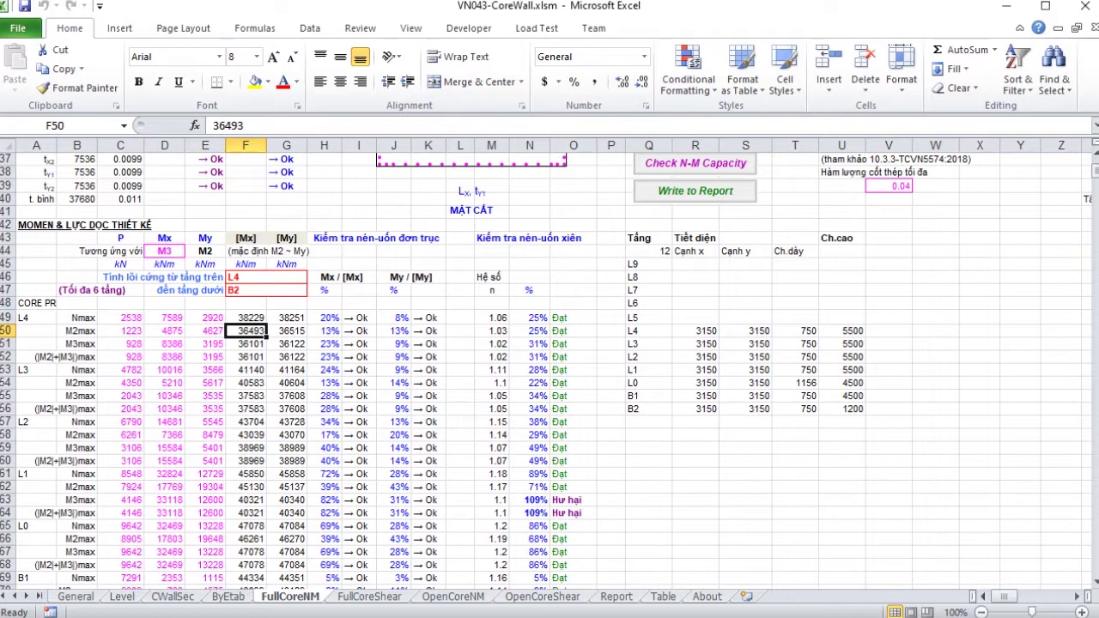
scroll(550, 370, "down", 2)
scroll(550, 370, "up", 2)
Step: Try L5 as the upper storey of the core design range, and set it back to L4
left_click(266, 277)
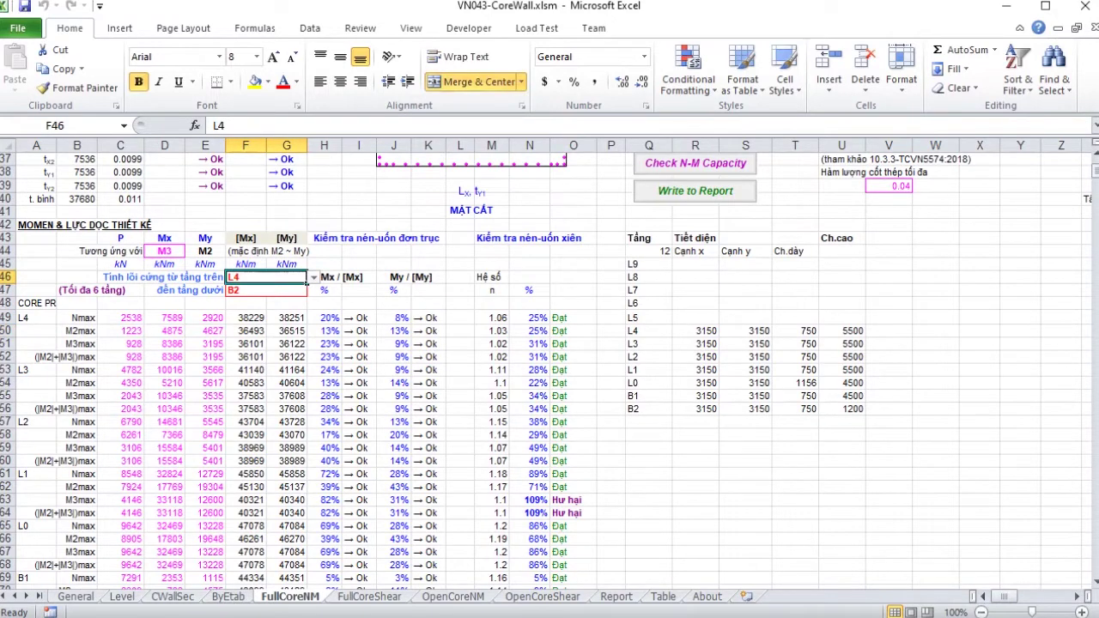
left_click(313, 277)
left_click(266, 289)
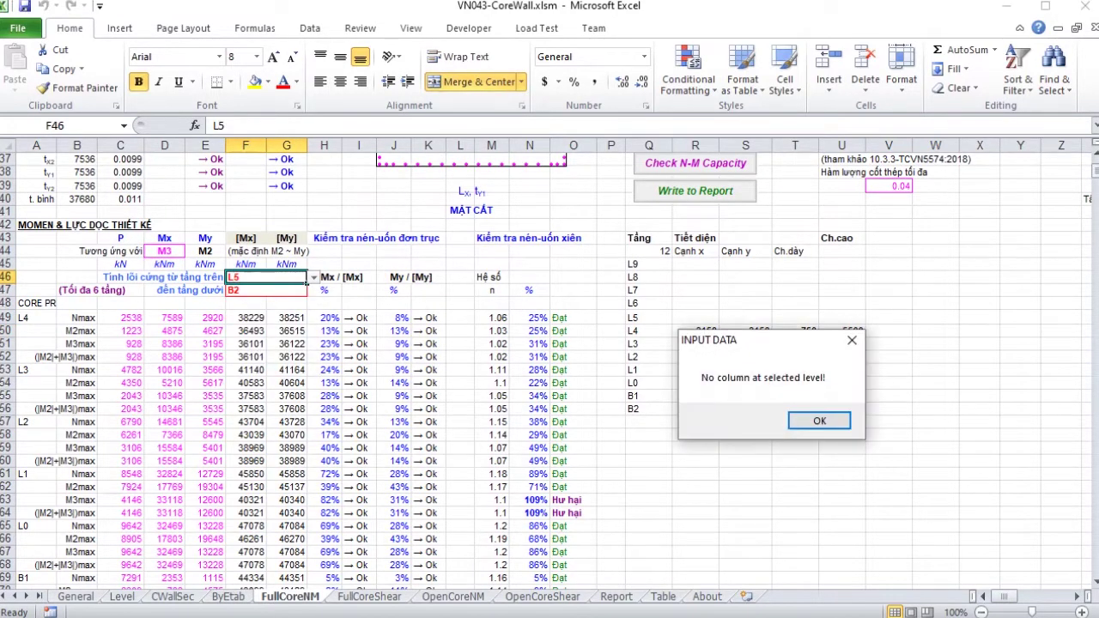
left_click_drag(792, 343, 565, 387)
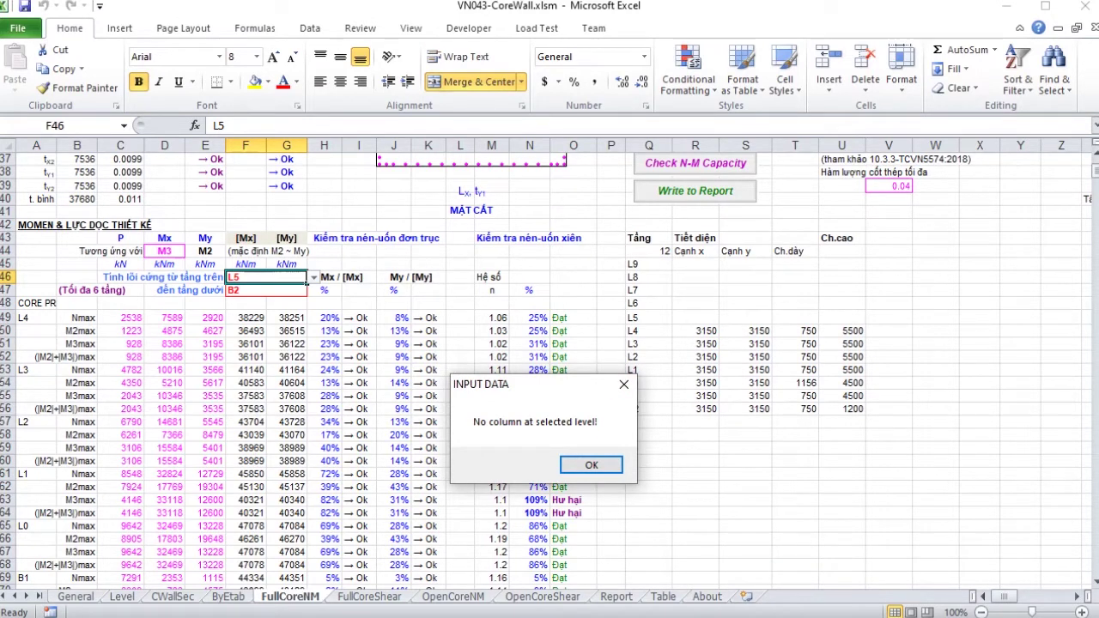
key("Return")
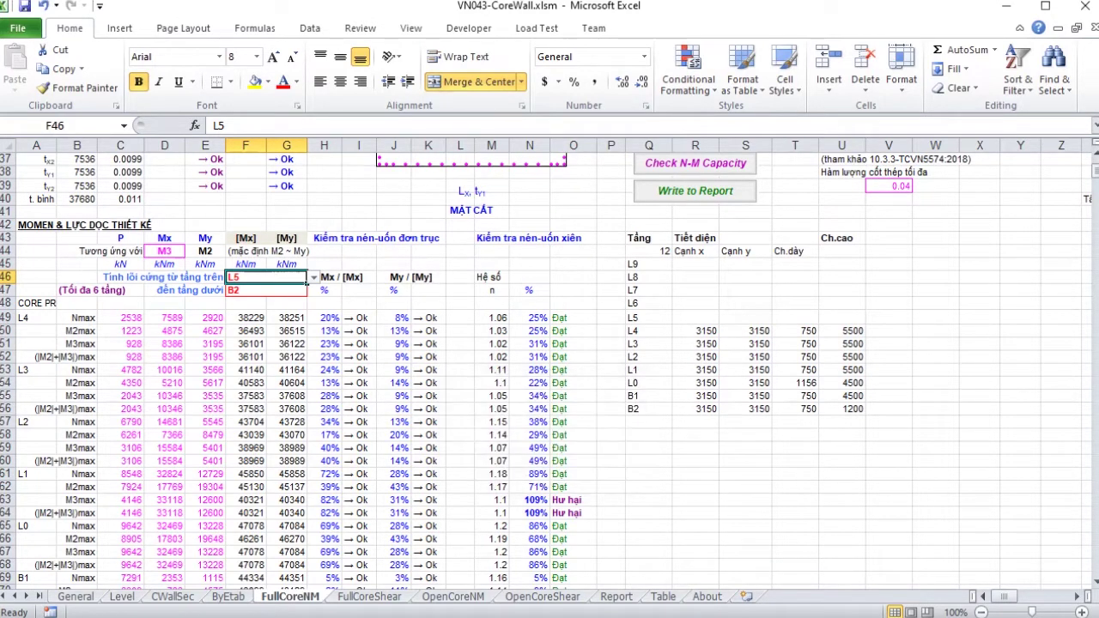
key("alt+Down")
key("Down")
key("Return")
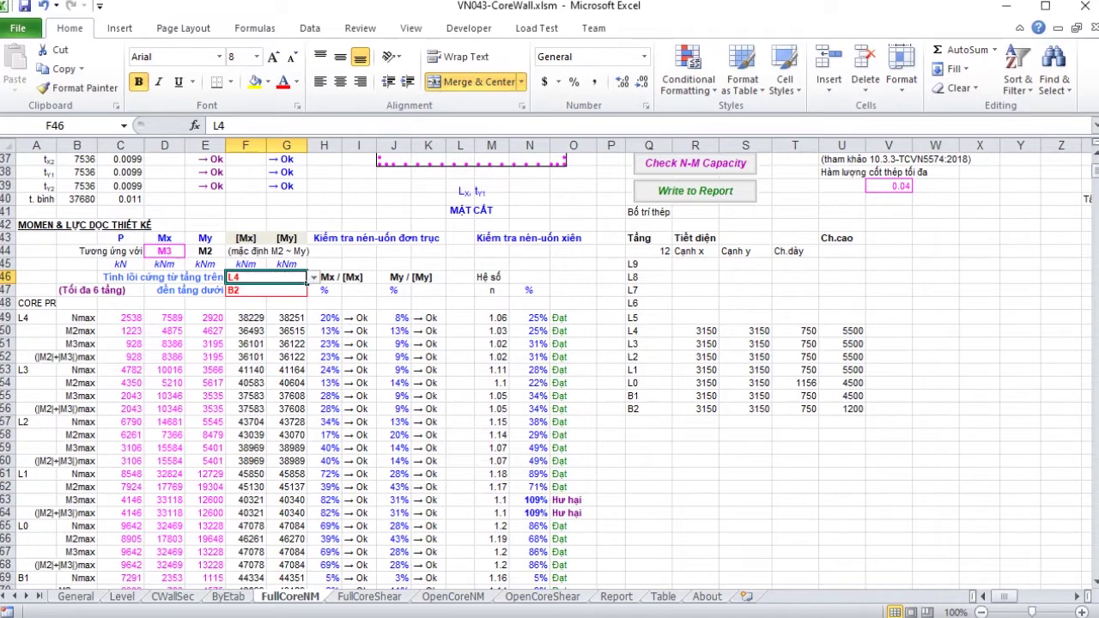
Step: Keep B2 as the lower storey and run Force & Check N-M for storeys L4 to B2
left_click(265, 290)
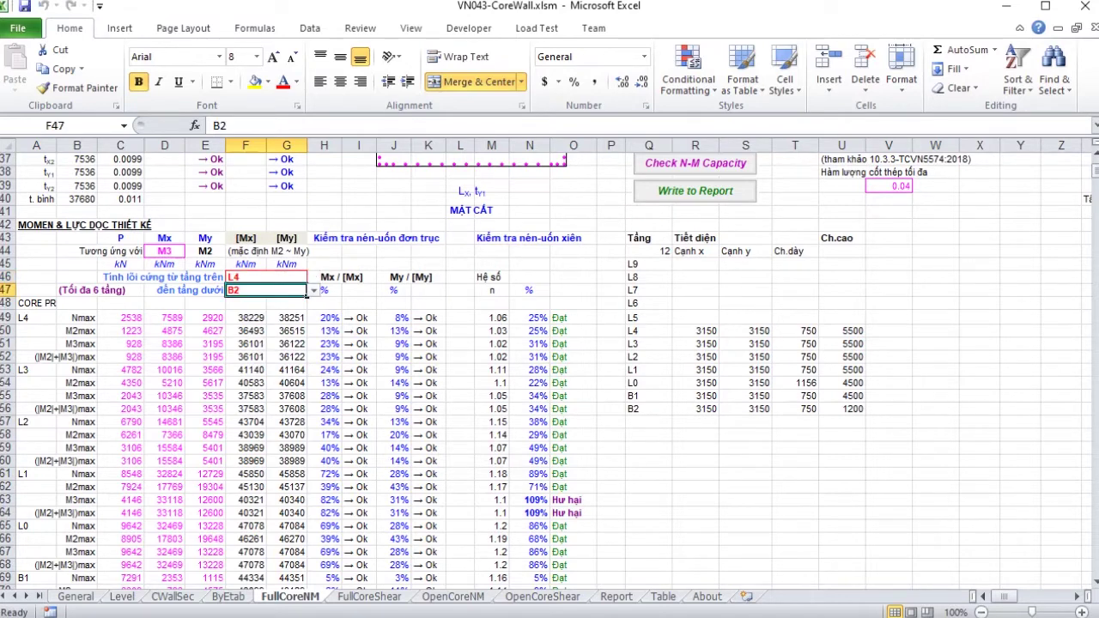
scroll(550, 370, "up", 2)
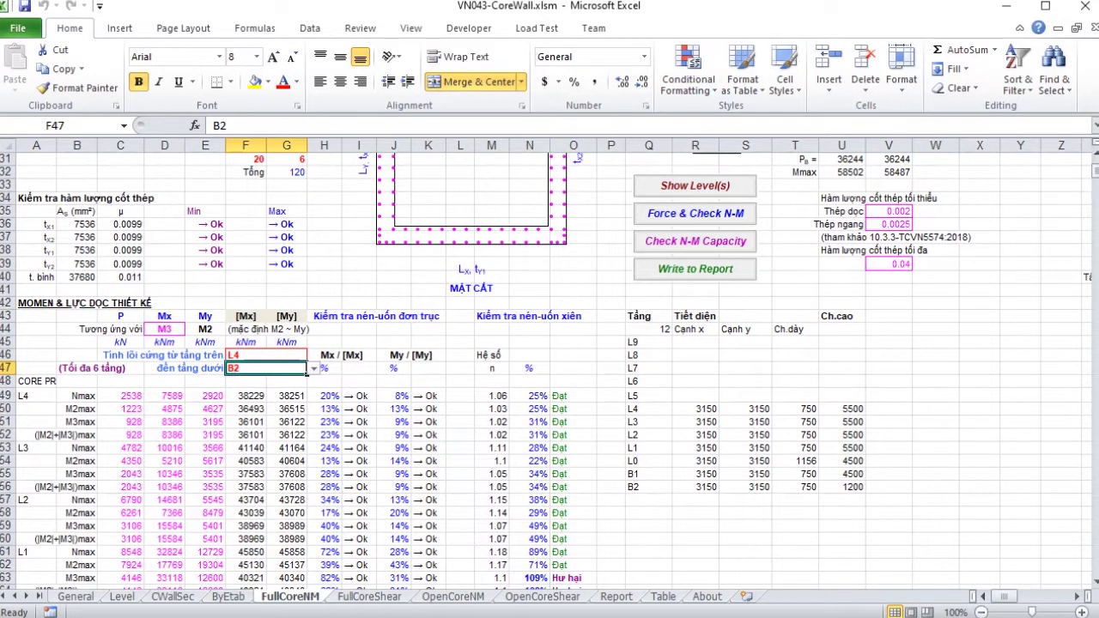
scroll(550, 369, "down", 1)
scroll(549, 369, "up", 1)
left_click(696, 213)
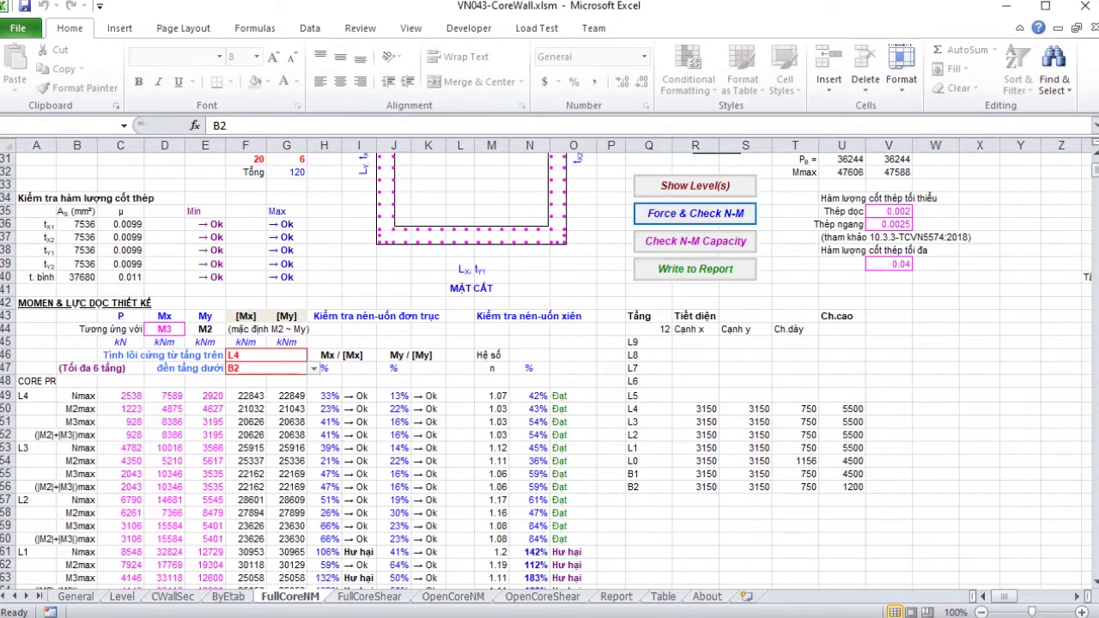
Step: Examine the recalculated uniaxial and biaxial compression-bending checks from L4 to B1, focusing on the L1 and L0 rows
scroll(550, 369, "down", 3)
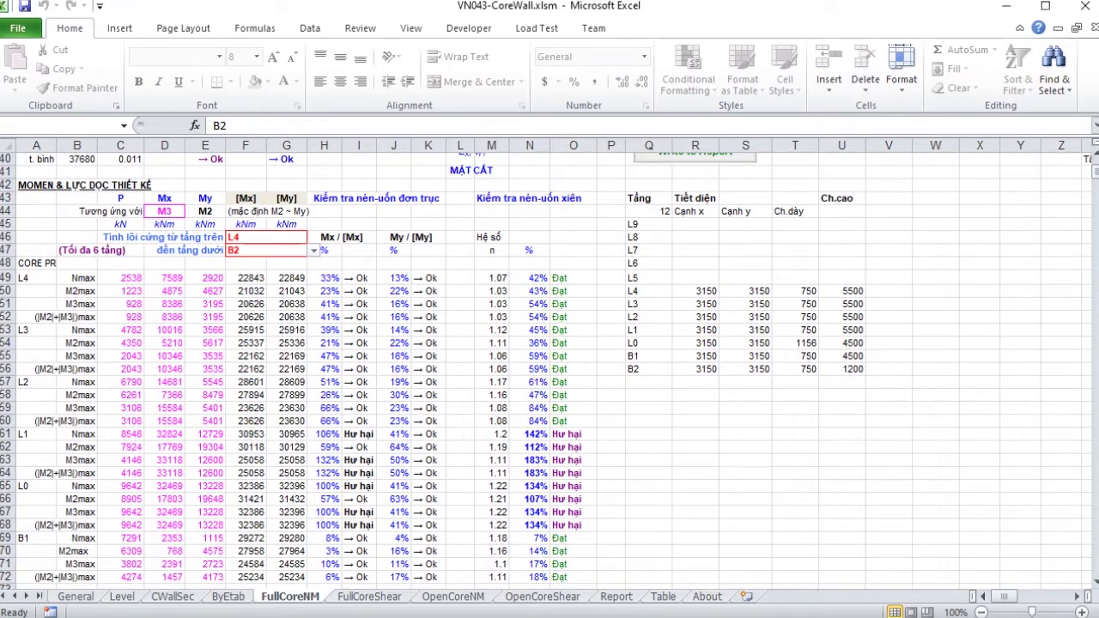
left_click(6, 434)
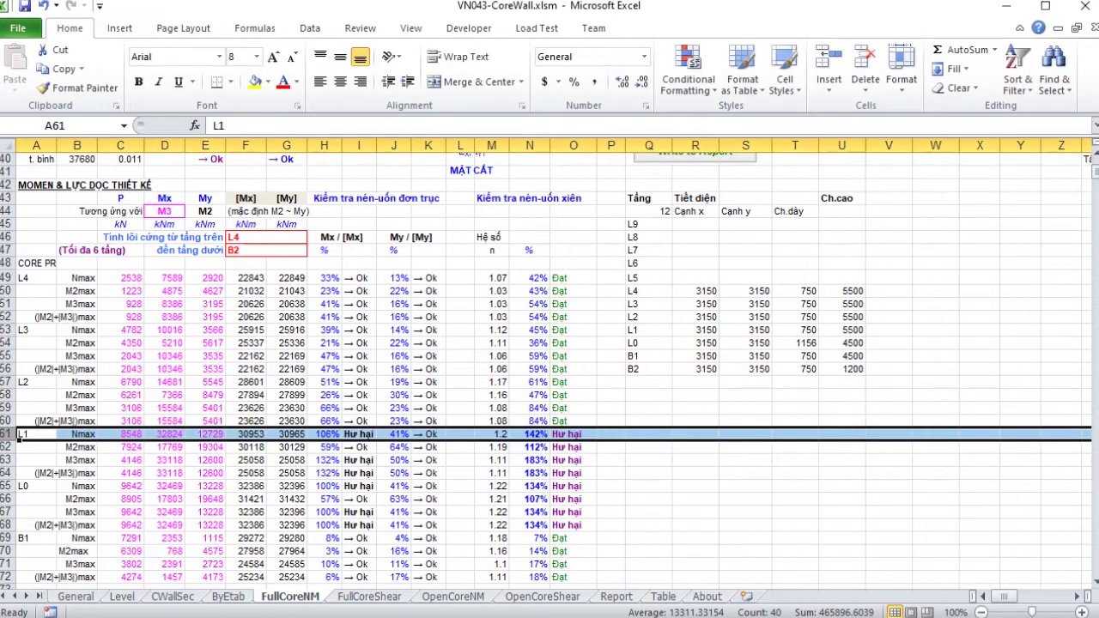
left_click(7, 525)
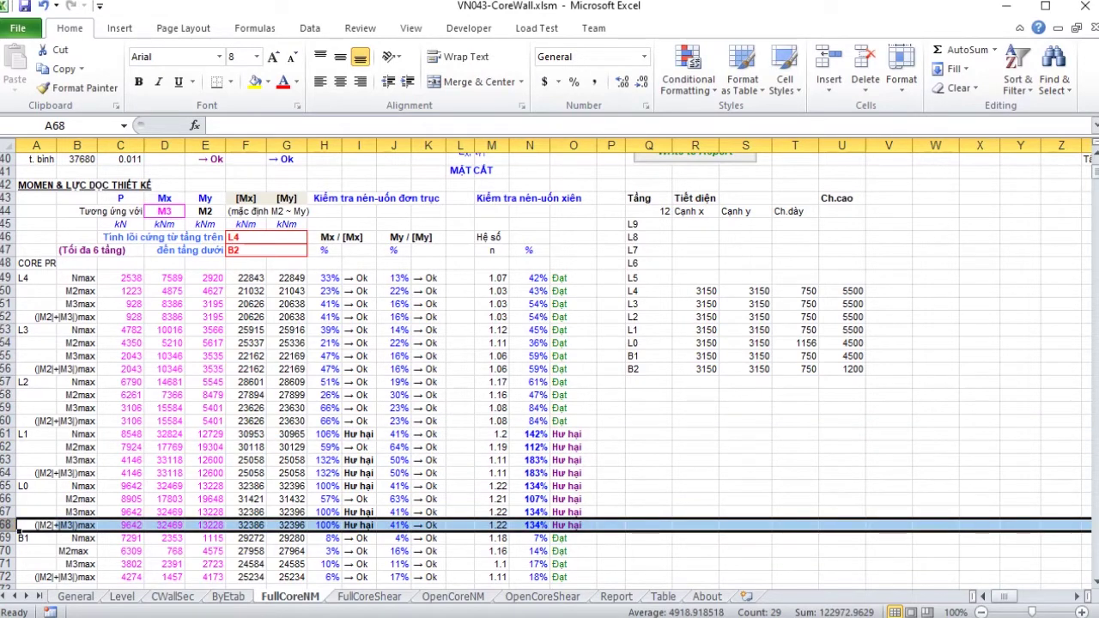
scroll(550, 372, "up", 1)
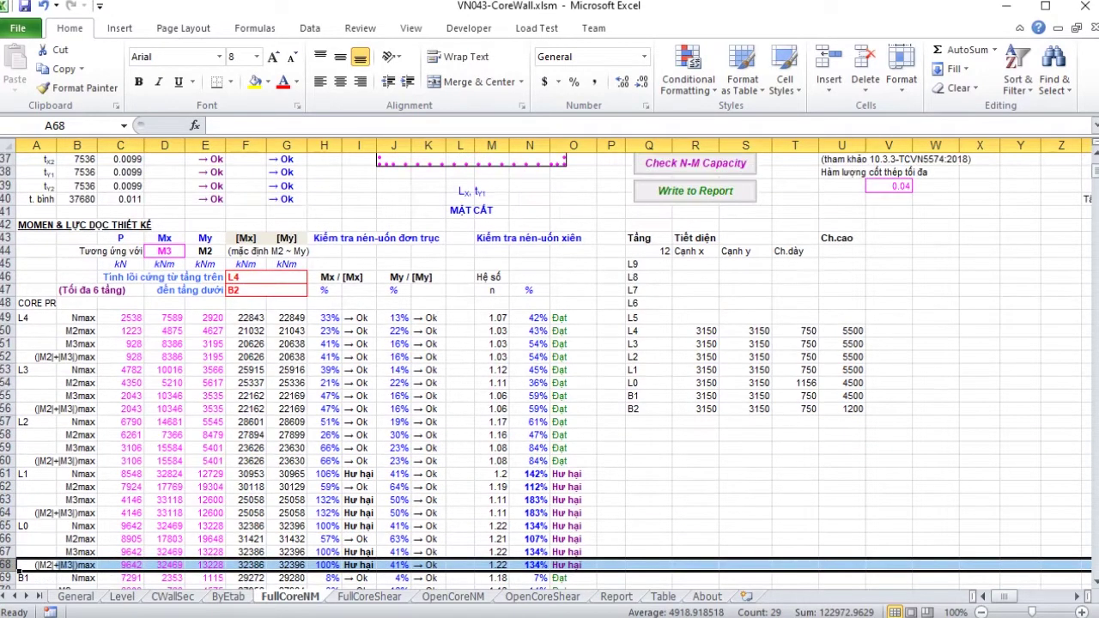
left_click(611, 447)
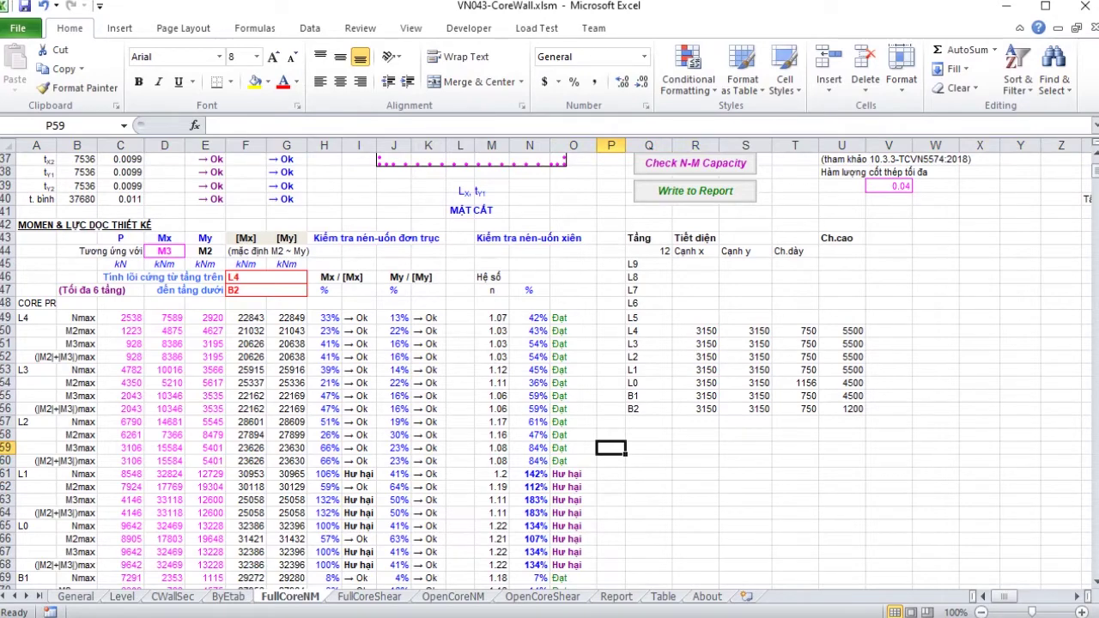
scroll(550, 371, "up", 3)
scroll(549, 372, "down", 2)
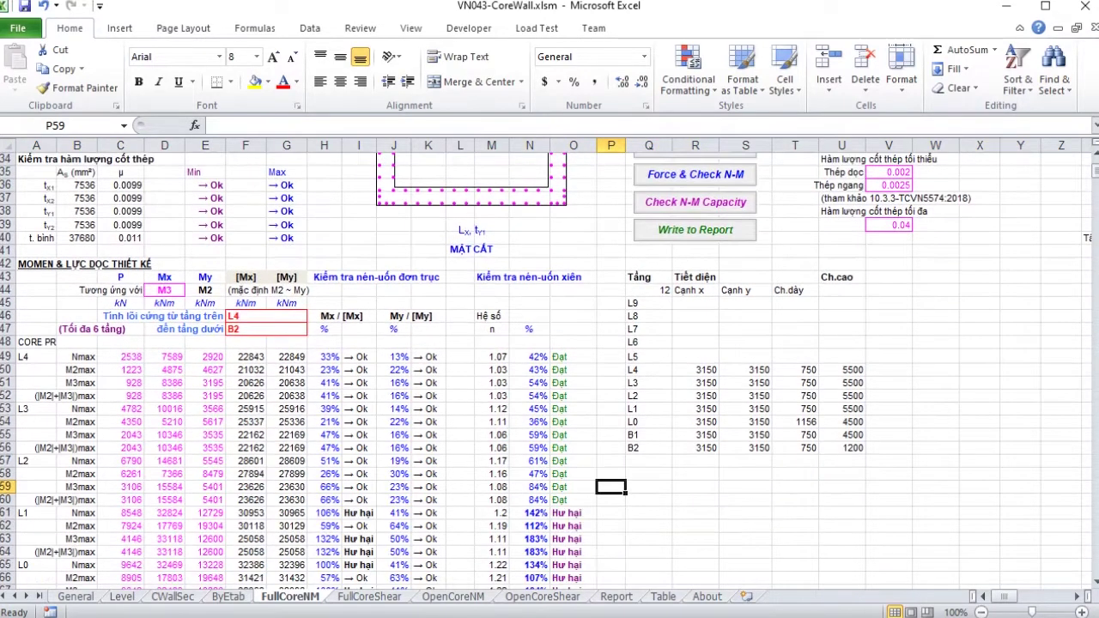
scroll(550, 371, "up", 2)
scroll(550, 371, "down", 2)
scroll(549, 371, "up", 2)
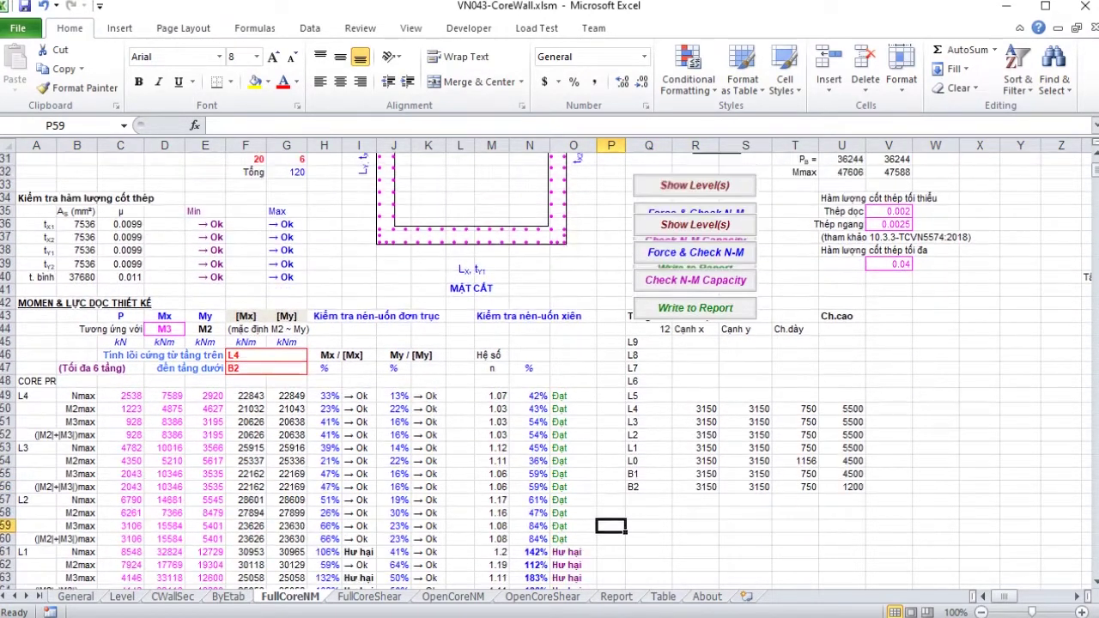
scroll(550, 371, "down", 2)
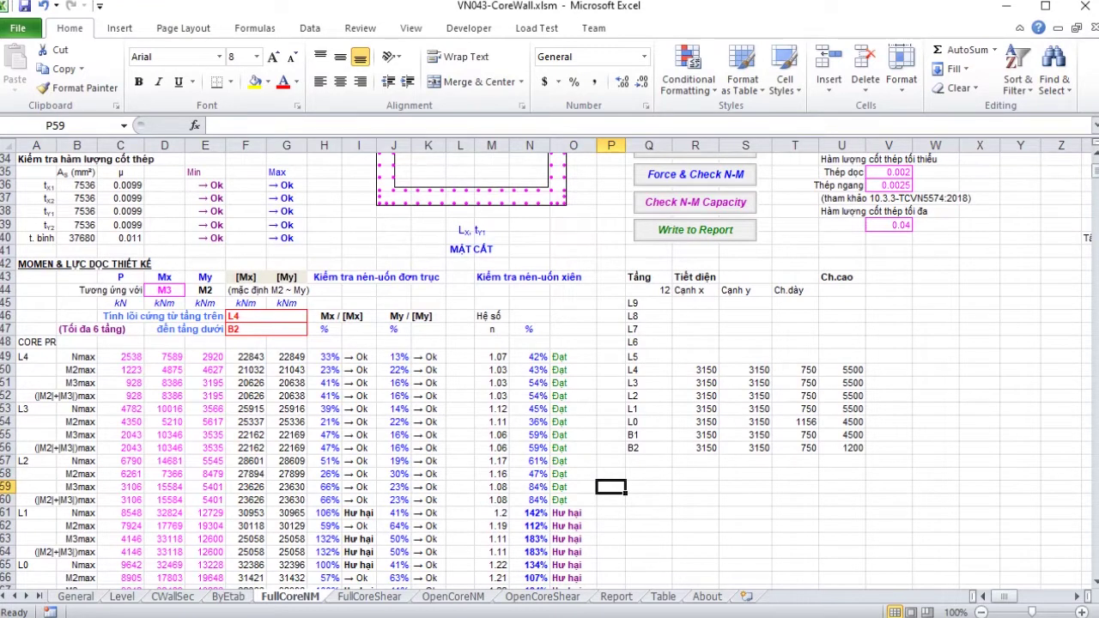
scroll(549, 371, "down", 3)
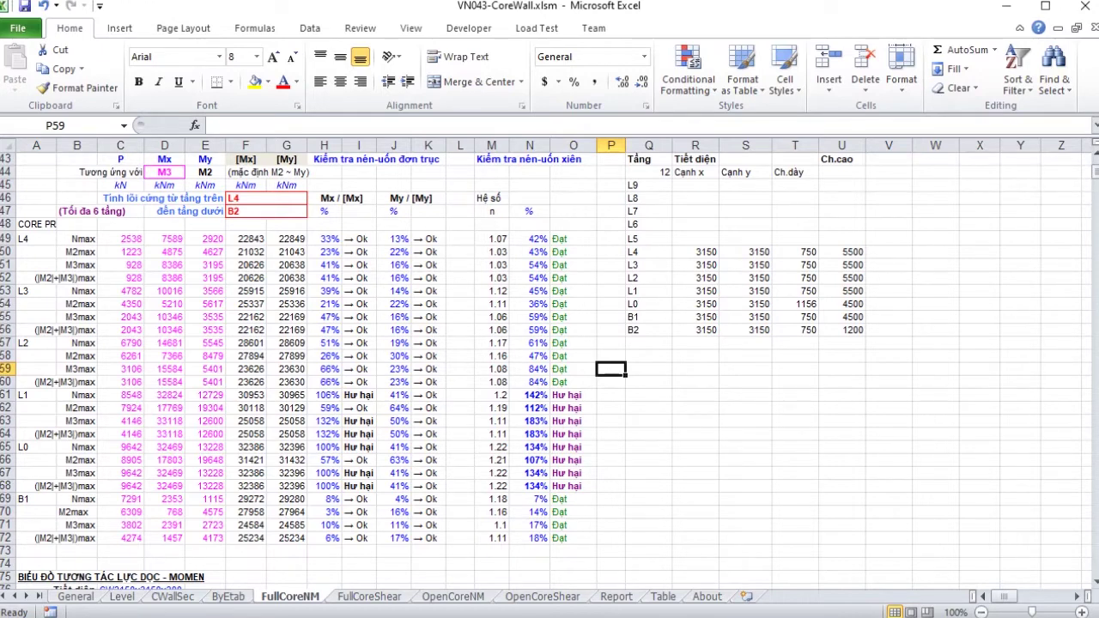
Step: Set the lower storey of the core PR design range to L2 and run Force & Check N-M for L4 to L2
left_click(529, 538)
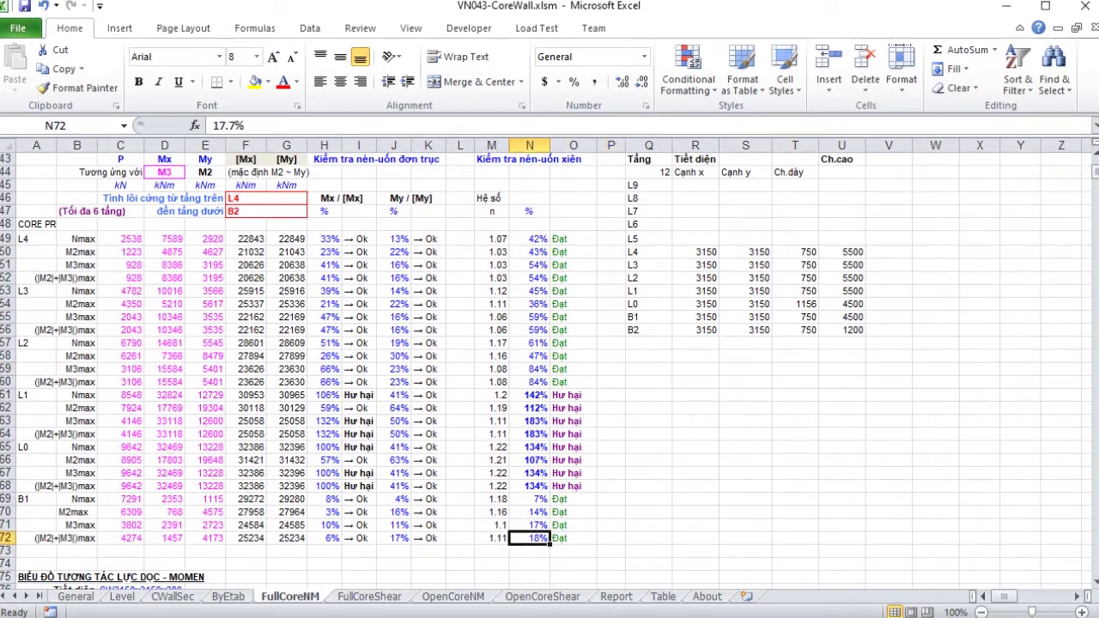
scroll(529, 371, "up", 6)
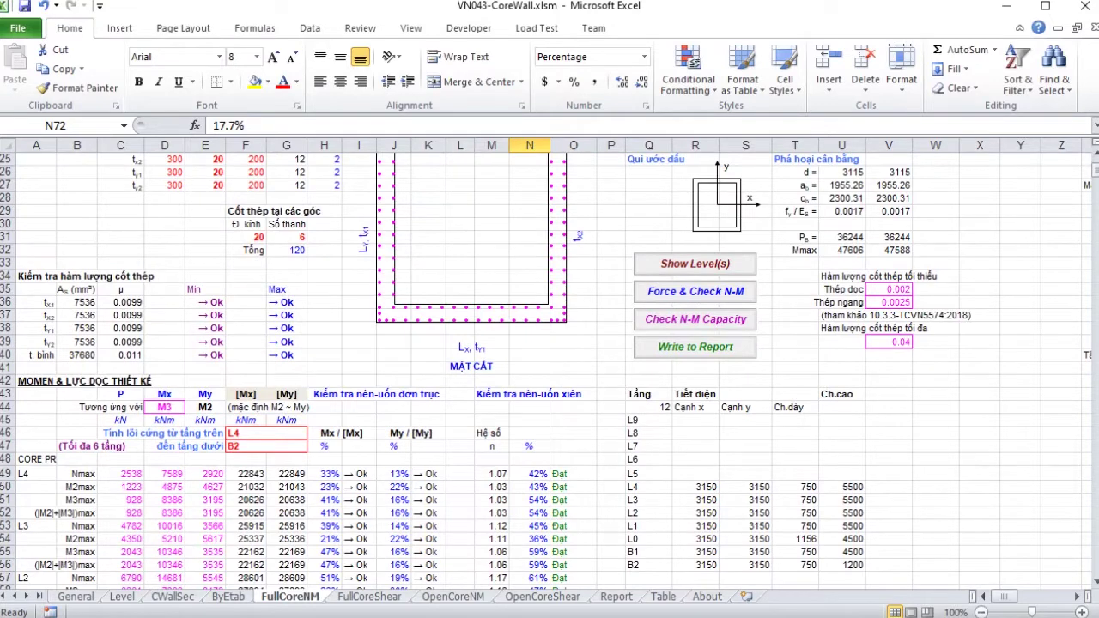
left_click(265, 446)
left_click(314, 447)
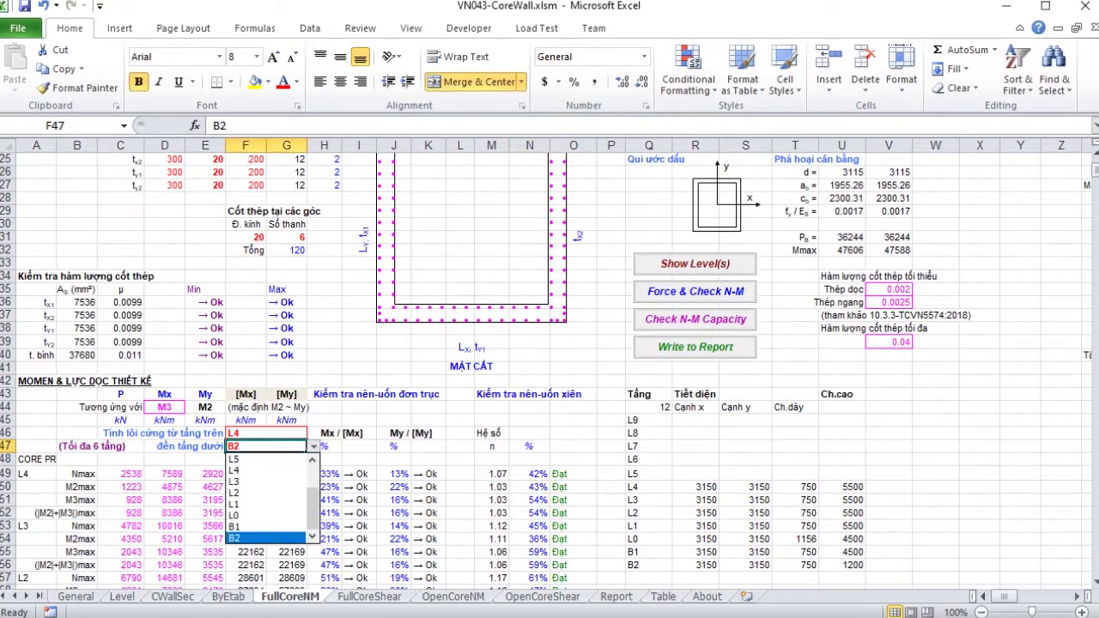
left_click(266, 493)
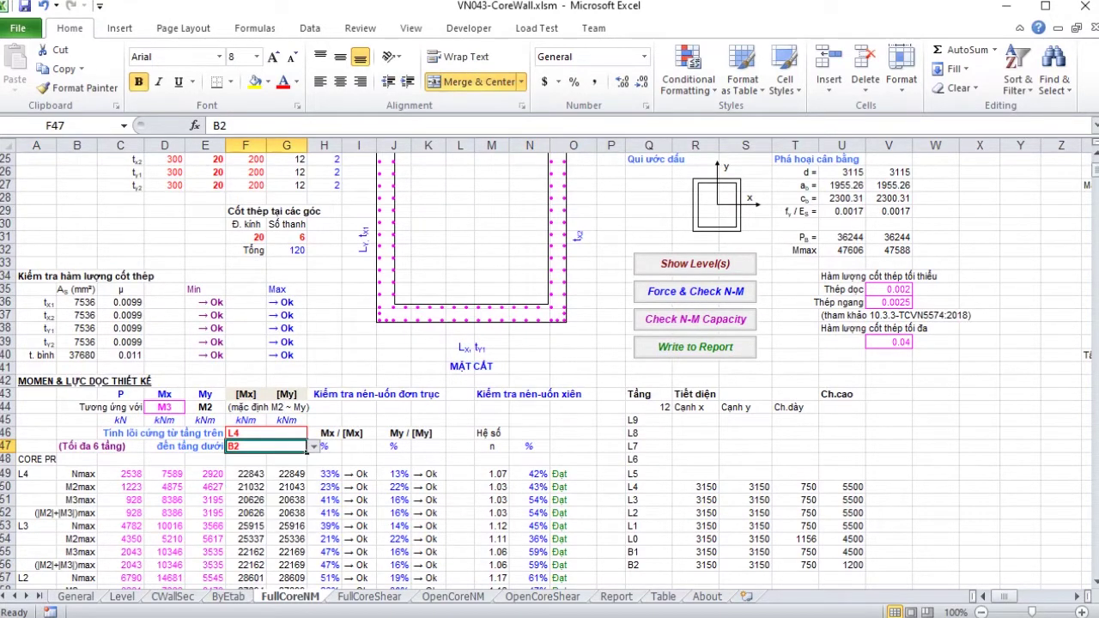
scroll(266, 493, "down", 4)
scroll(696, 309, "up", 3)
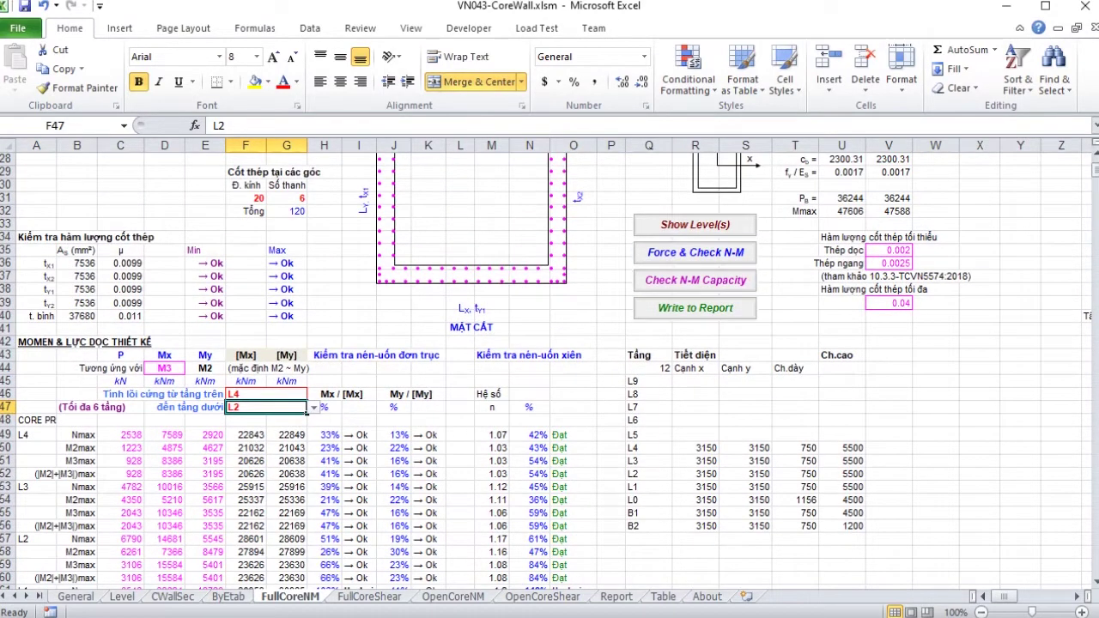
left_click(695, 252)
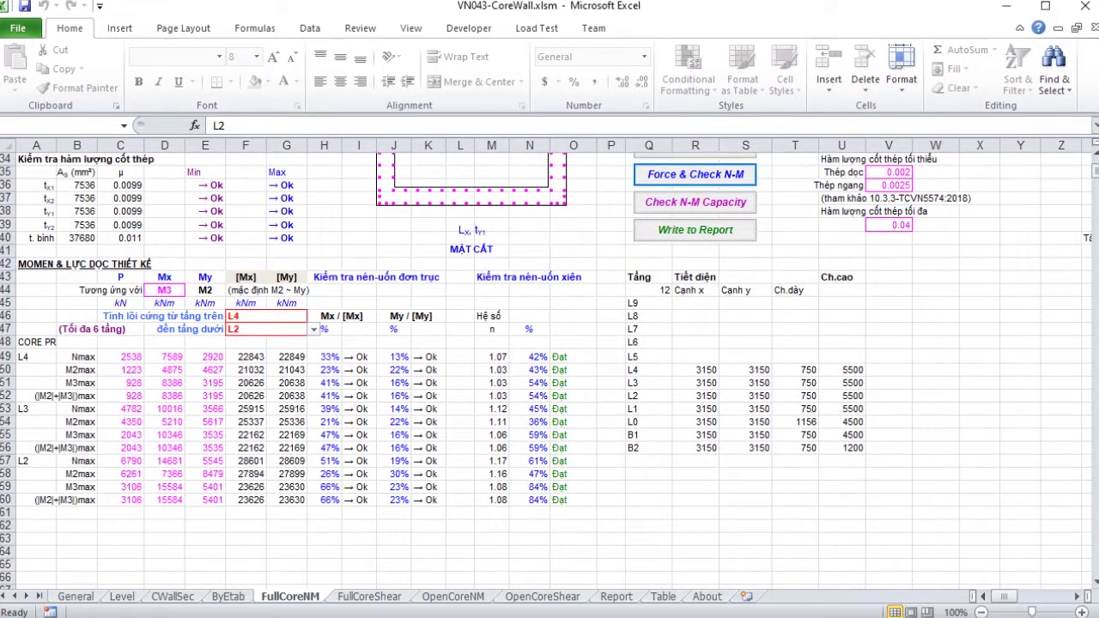
Step: Write the core PR N-M design for storeys L4 to L2 to the report
scroll(550, 369, "up", 11)
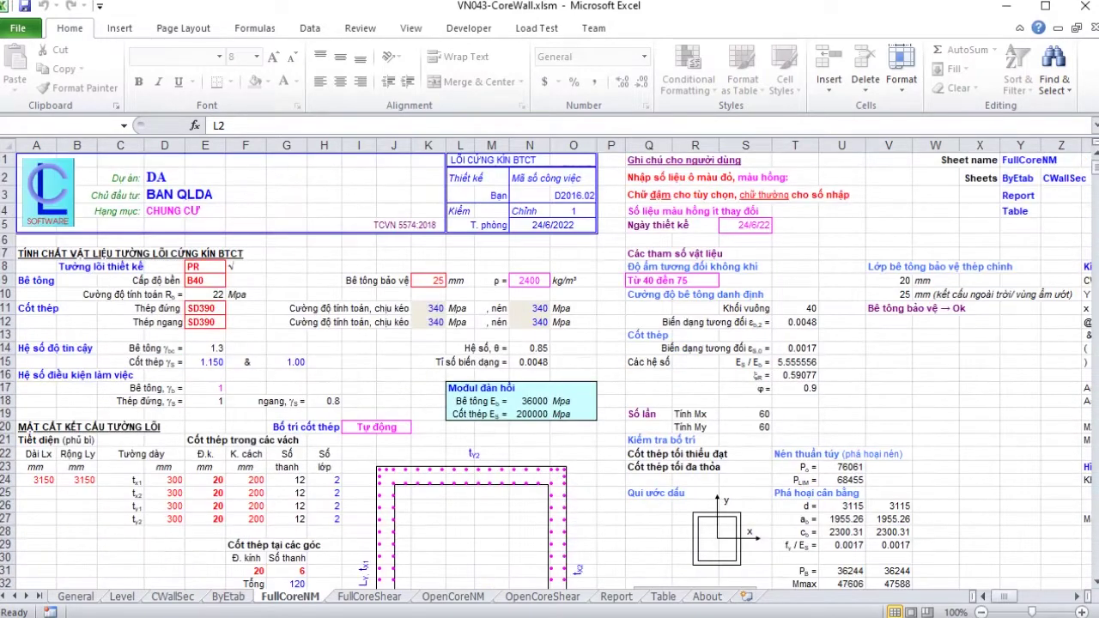
scroll(550, 369, "down", 5)
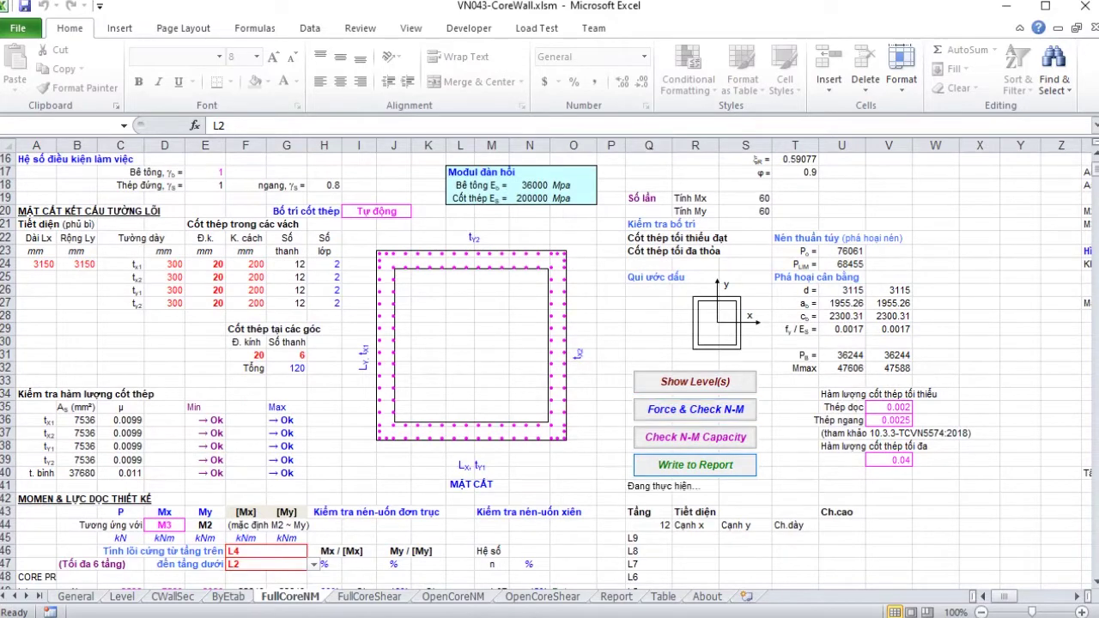
scroll(549, 369, "down", 1)
scroll(550, 369, "down", 7)
scroll(550, 369, "up", 2)
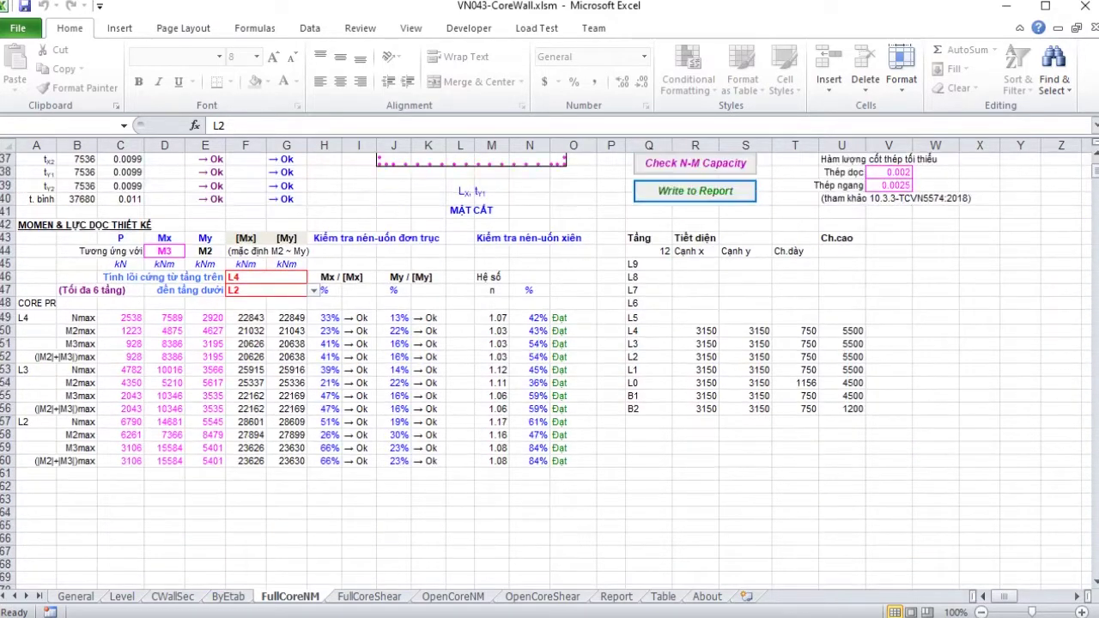
left_click(245, 551)
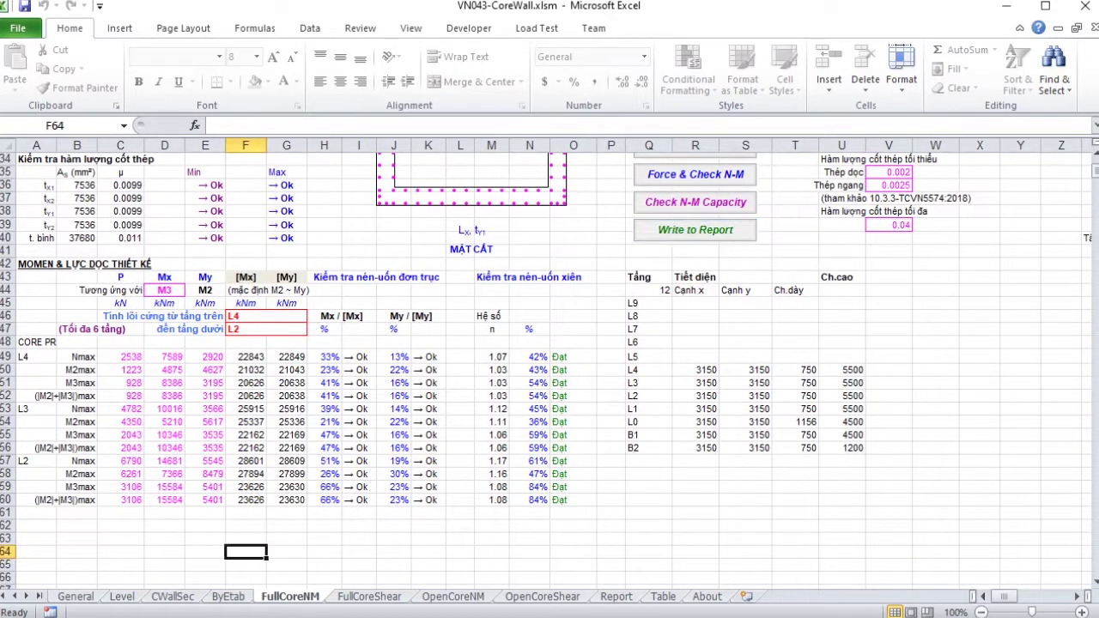
left_click(286, 538)
right_click(305, 596)
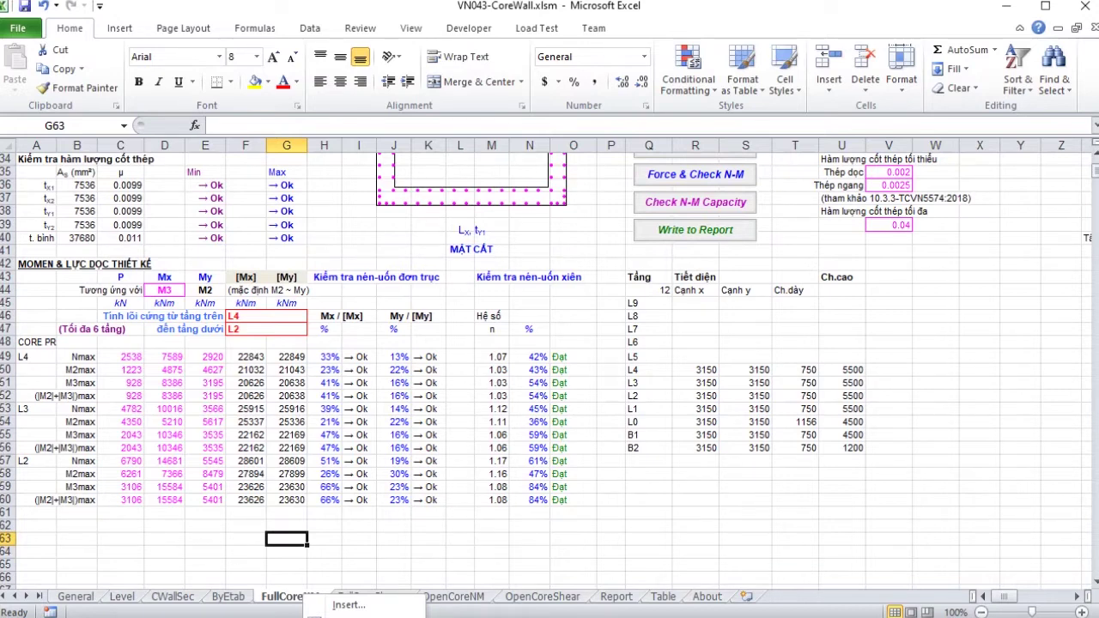
key("Escape")
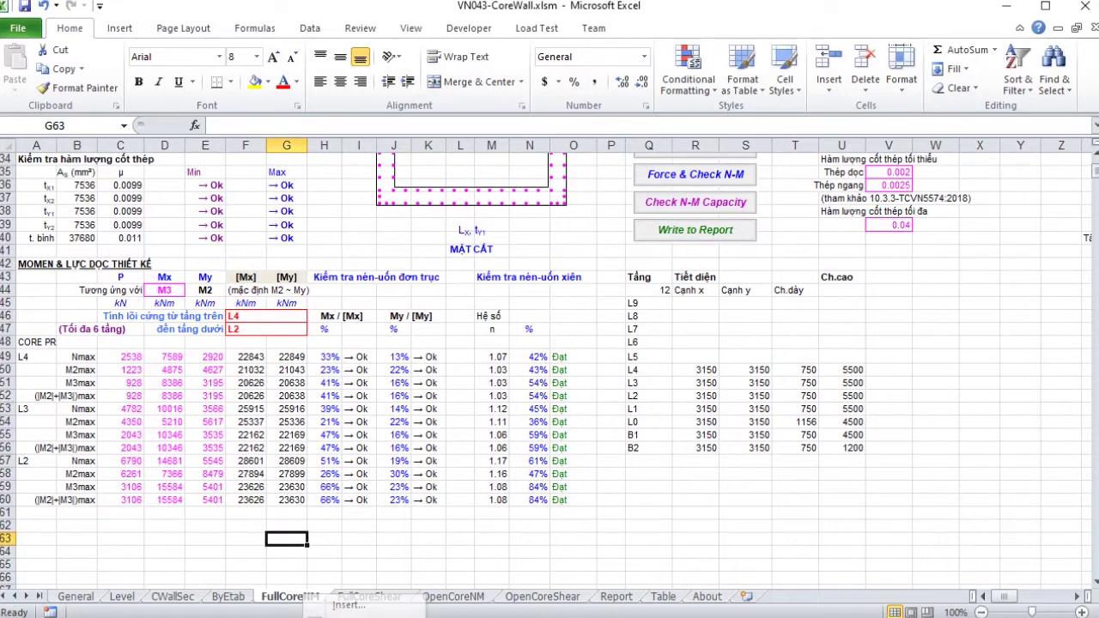
Step: Set the upper storey of the core PR design range to L1
scroll(550, 371, "up", 6)
scroll(550, 369, "down", 6)
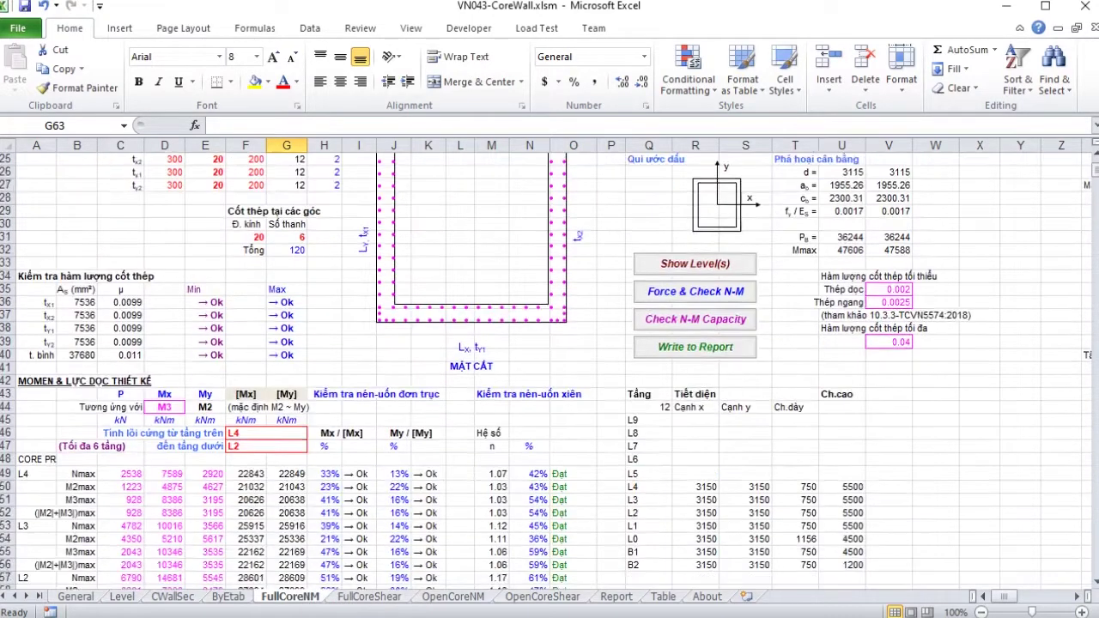
left_click(266, 316)
left_click(314, 316)
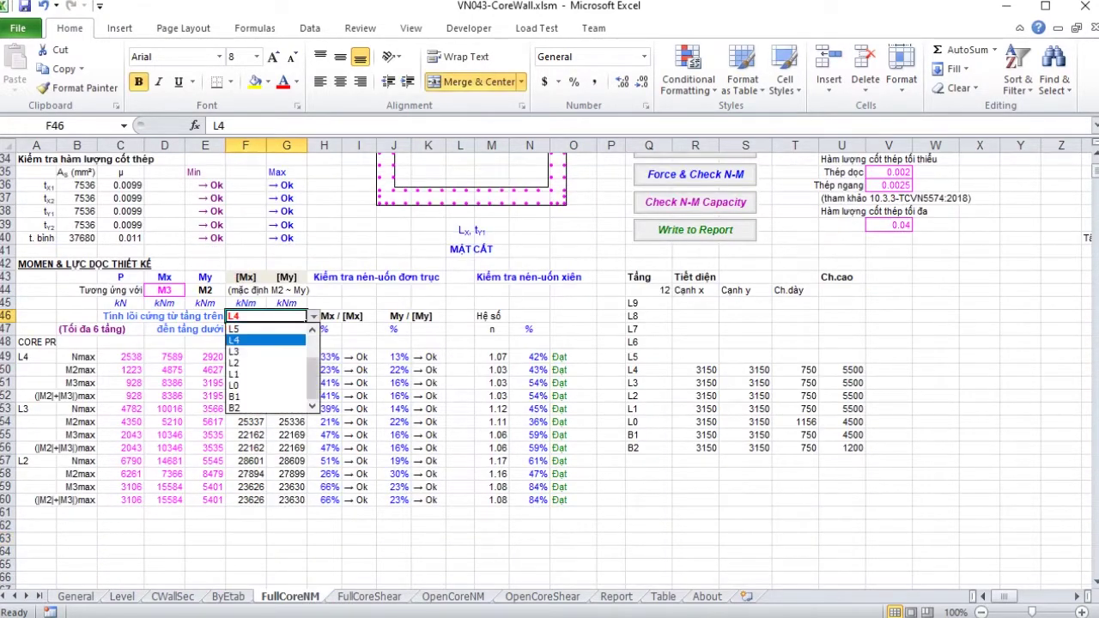
key("Up")
key("Down")
key("Down")
key("Down")
key("Down")
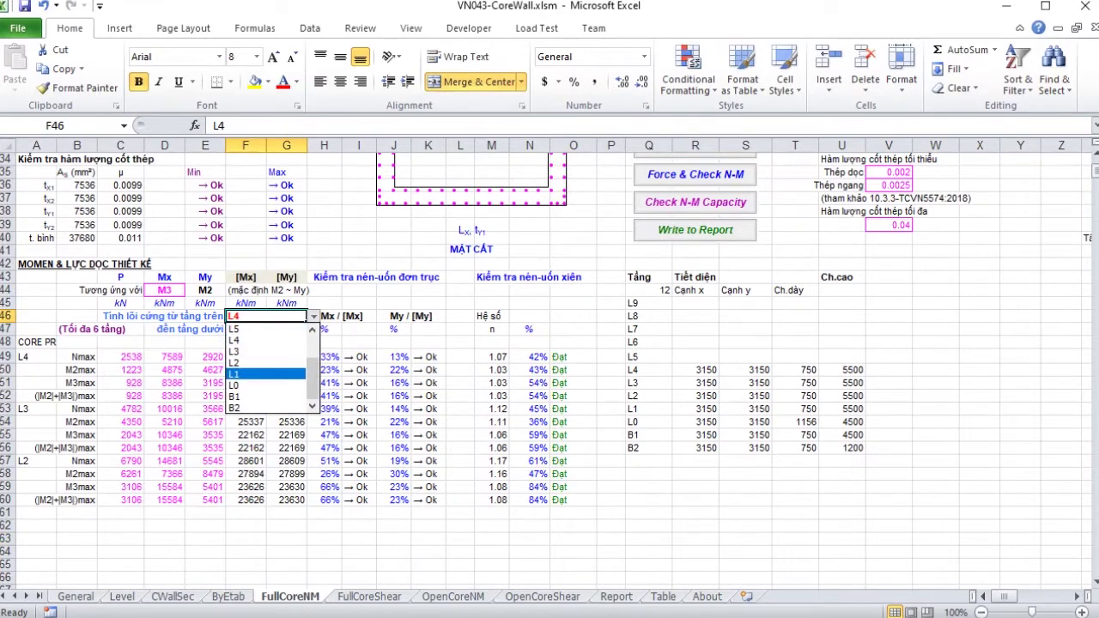
key("Return")
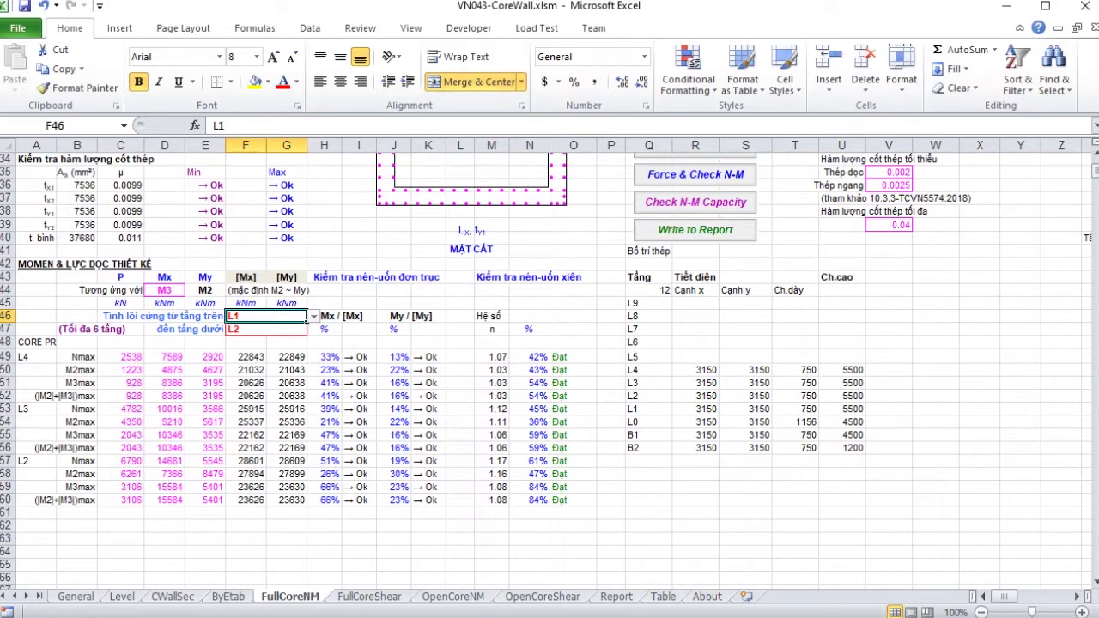
Step: Set the lower storey of the core PR design range to B2
key("Down")
key("alt+Down")
key("Up")
key("Up")
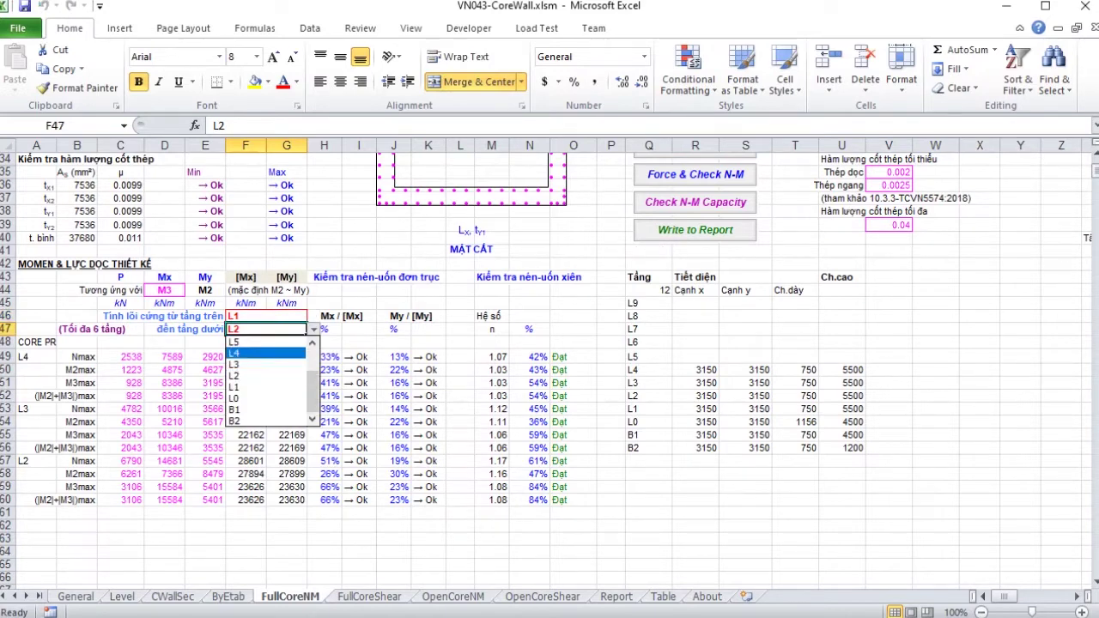
key("Down")
key("Down")
key("Down")
key("Down")
key("Down")
key("Down")
key("Return")
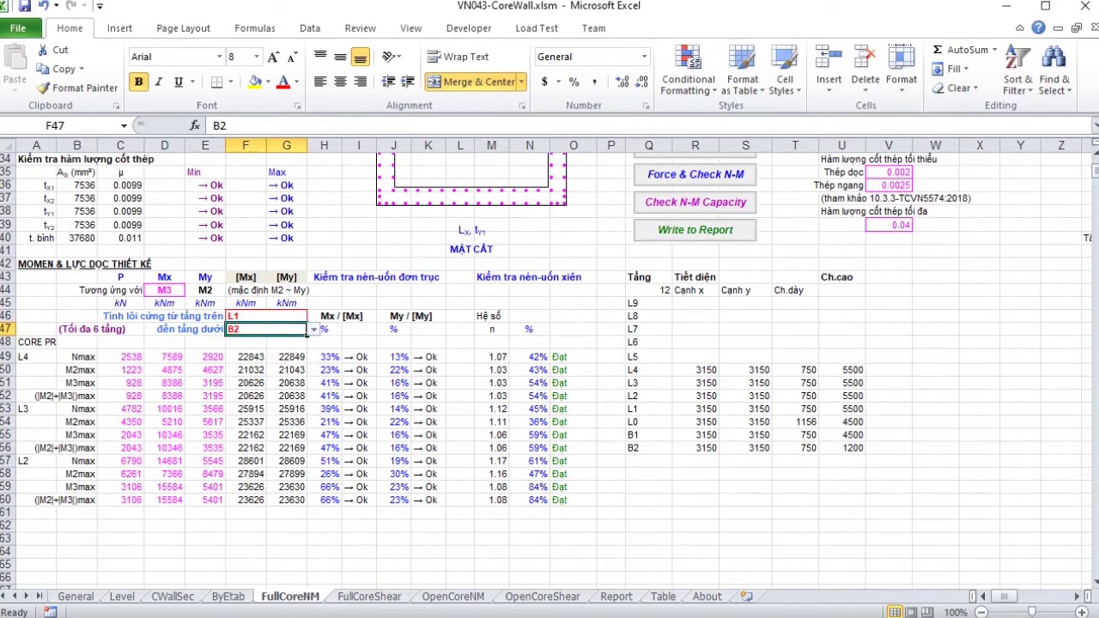
Step: Set the wall bar diameter to 25 mm for all four core walls, tx1, tx2, ty1 and ty2
scroll(550, 360, "up", 1)
scroll(550, 360, "up", 8)
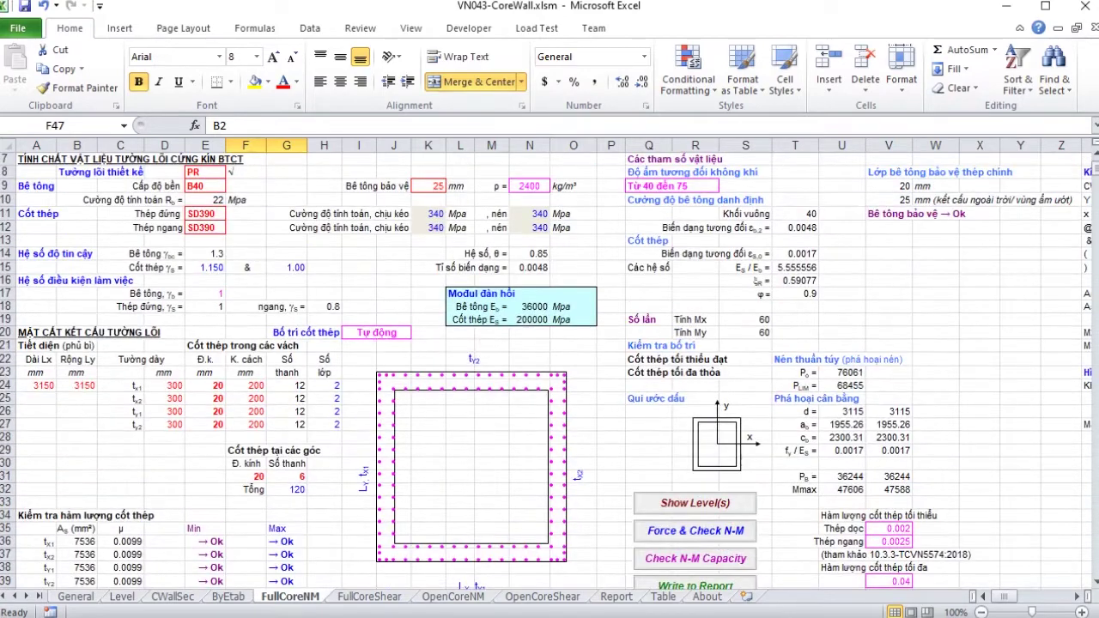
scroll(549, 361, "down", 3)
scroll(550, 370, "up", 2)
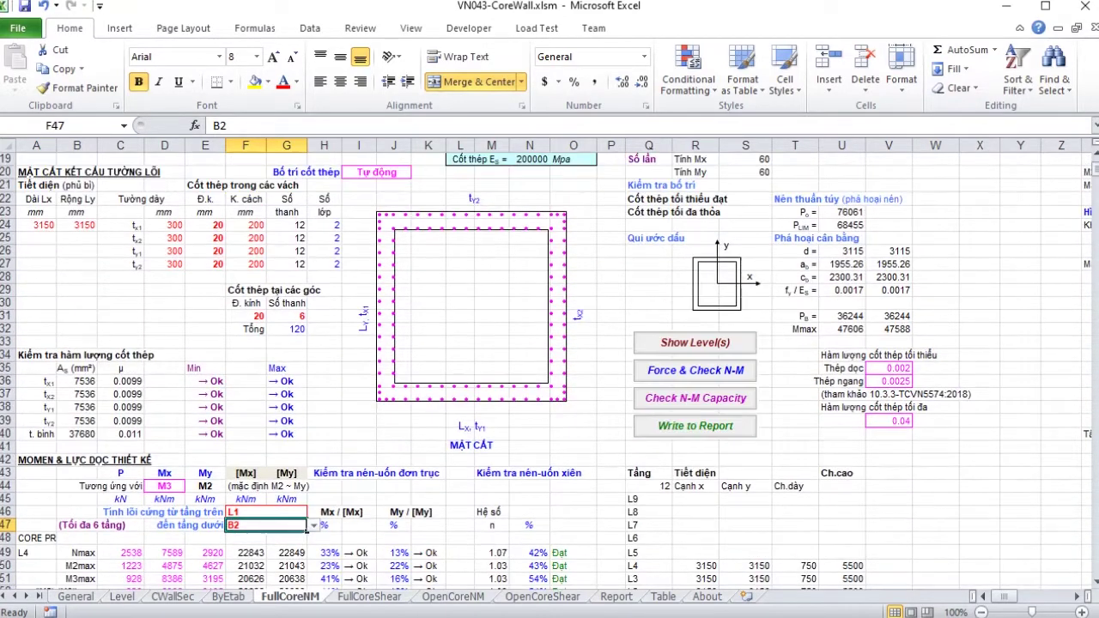
left_click(205, 225)
type("25")
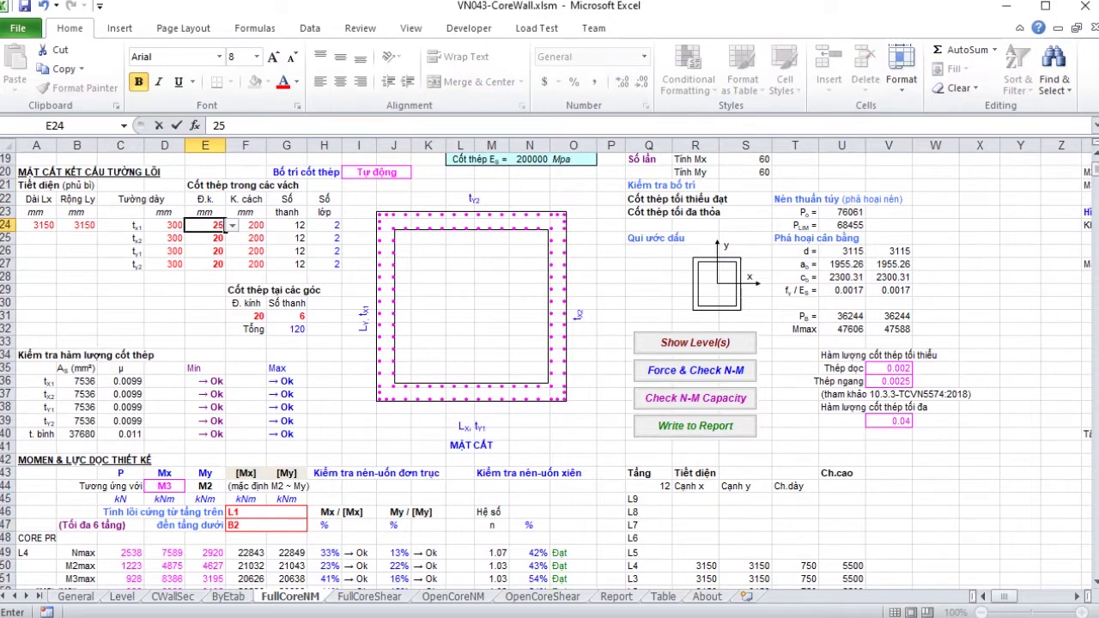
key("Return")
type("25")
key("Return")
type("25")
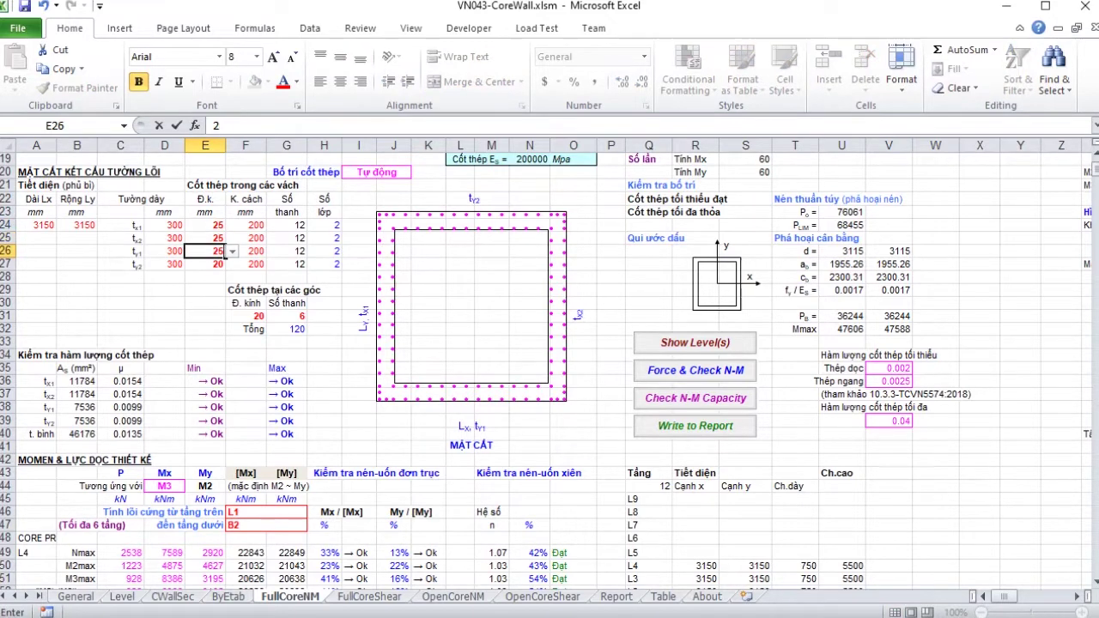
key("Return")
type("25")
key("Return")
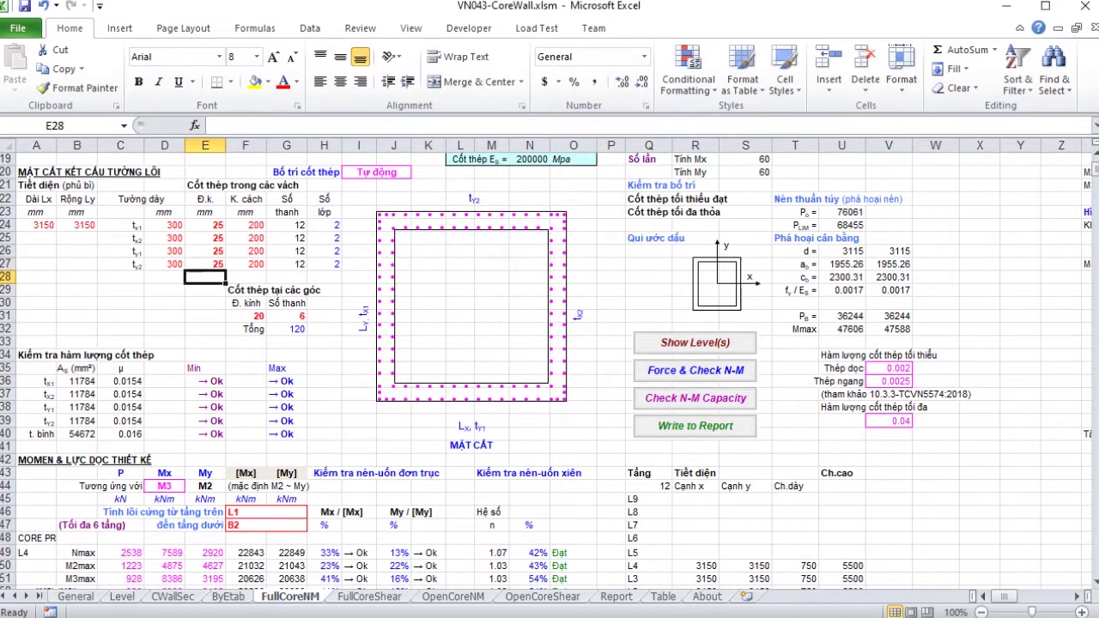
Step: Set the wall bar spacing to 120 mm for tx1, tx2, ty1 and ty2
left_click(245, 226)
type("120")
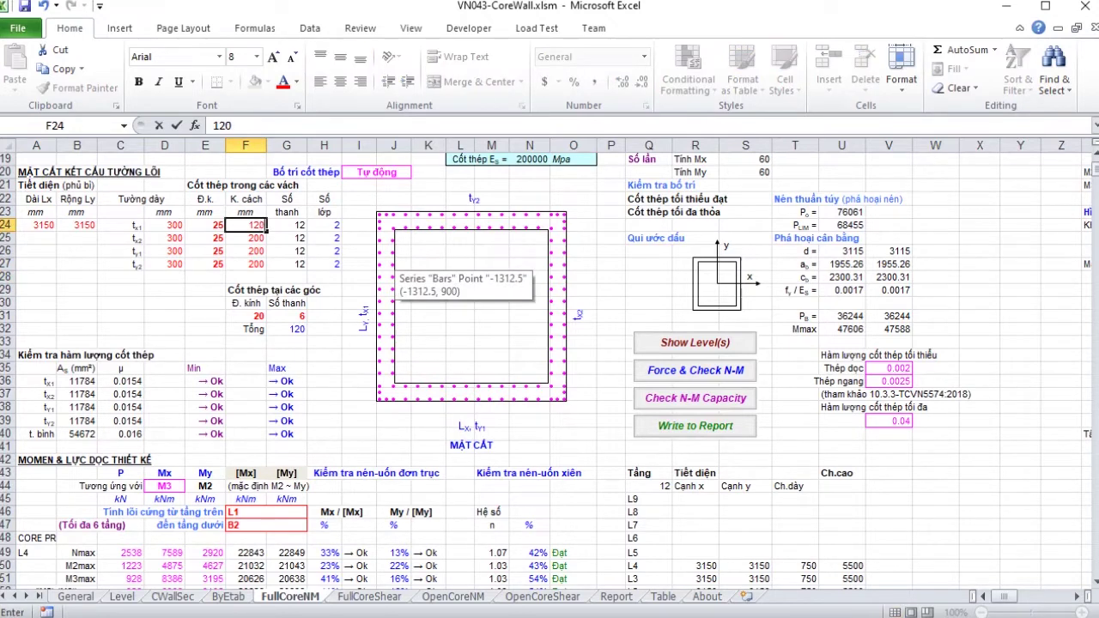
key("Return")
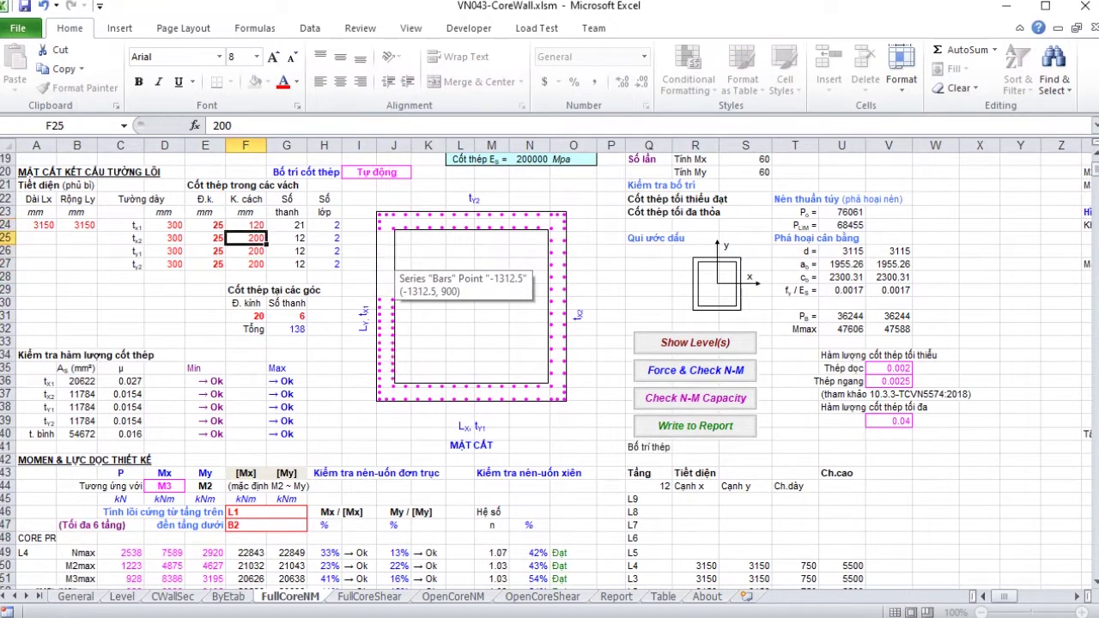
type("120")
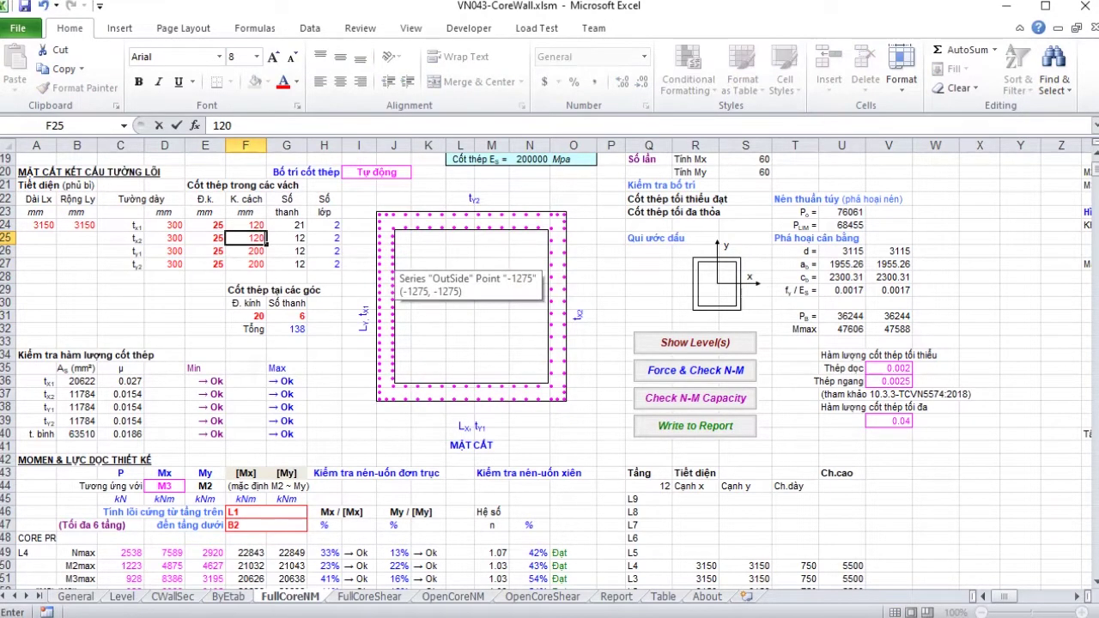
key("Return")
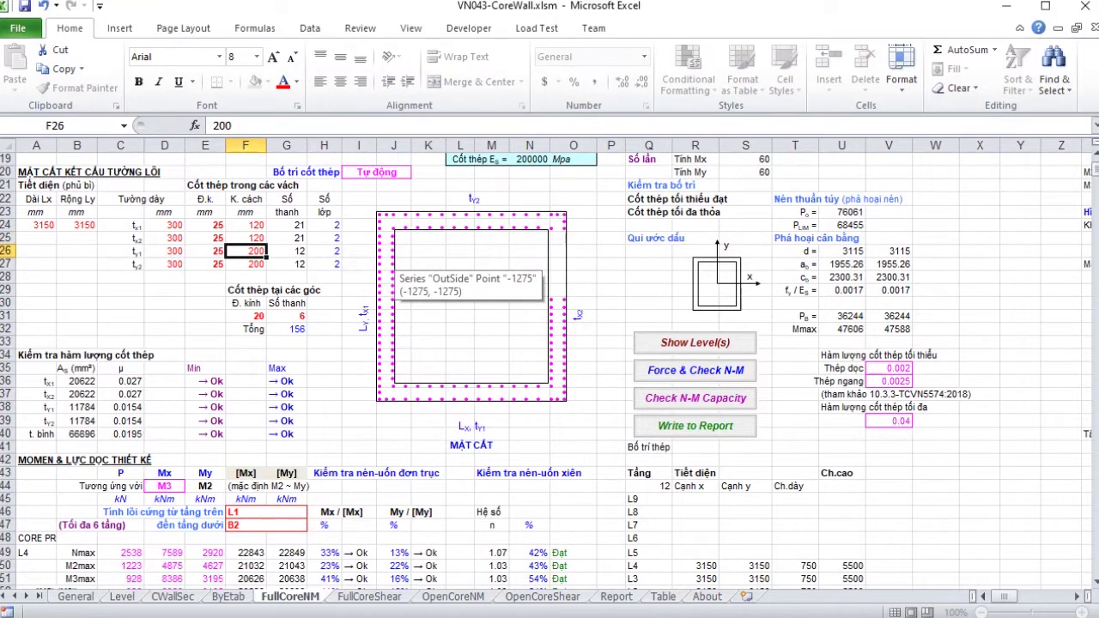
type("120")
key("Return")
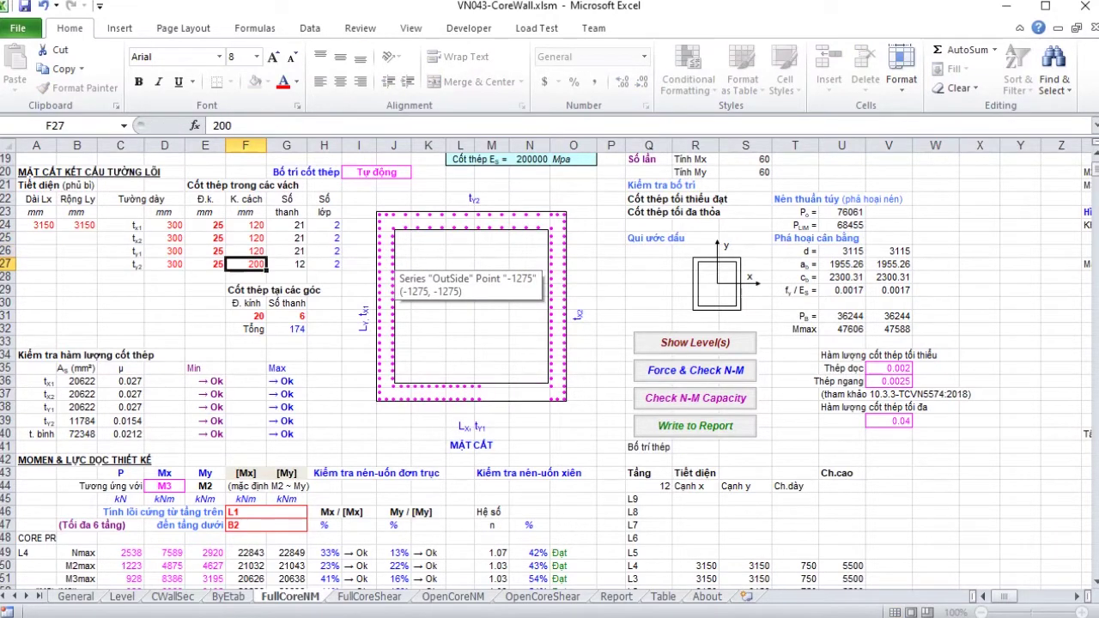
type("120")
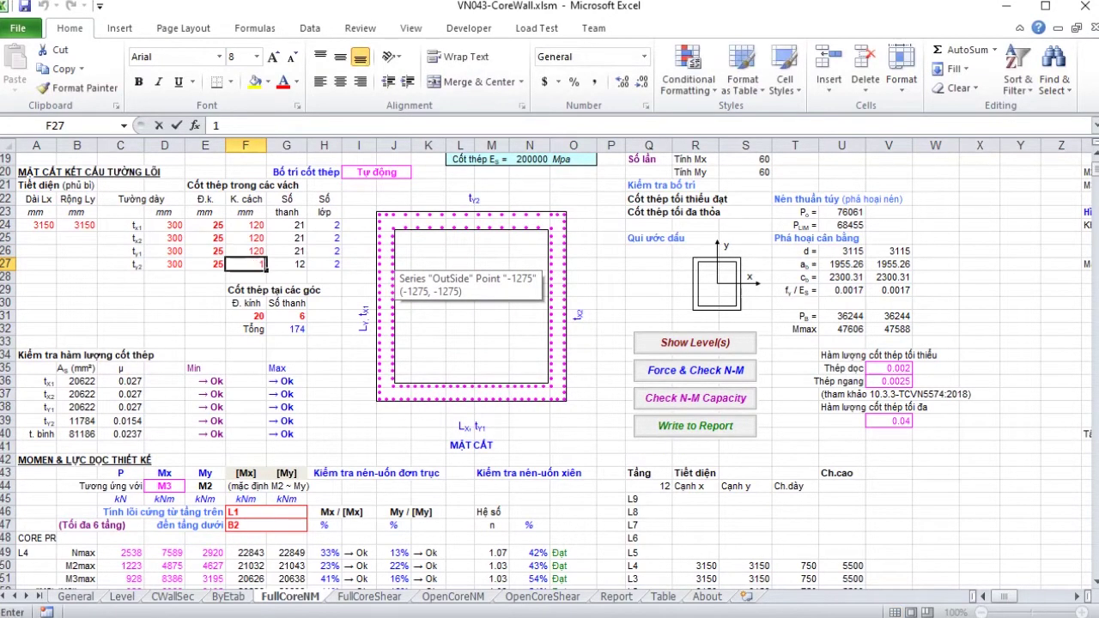
key("Return")
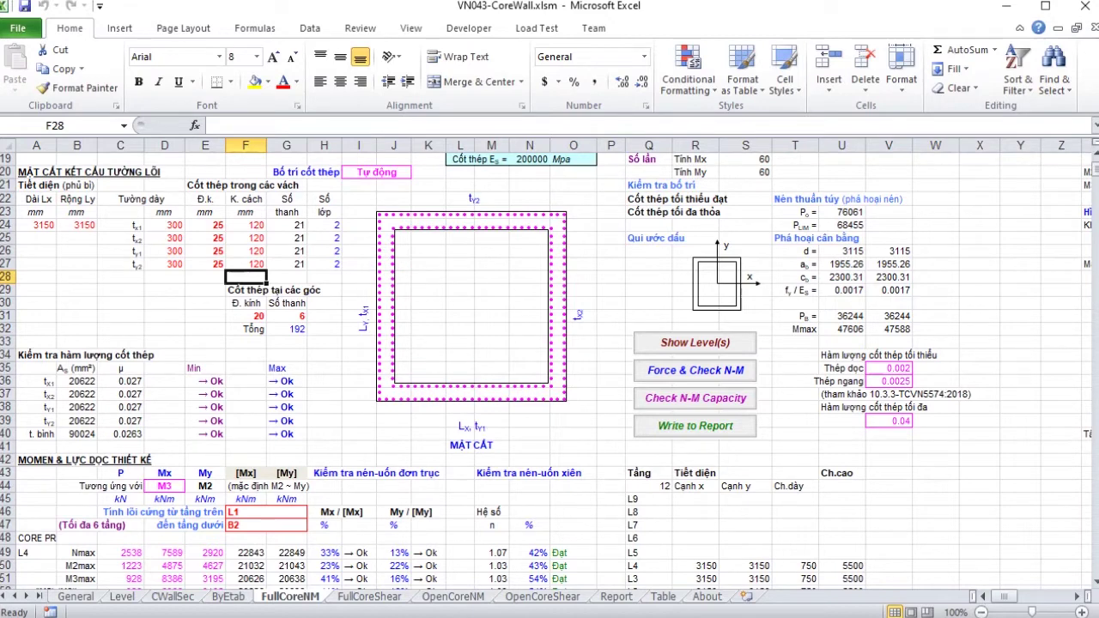
Step: Run Force & Check N-M for storeys L1 to B2 and review the uniaxial and biaxial compression-bending checks
scroll(696, 309, "down", 3)
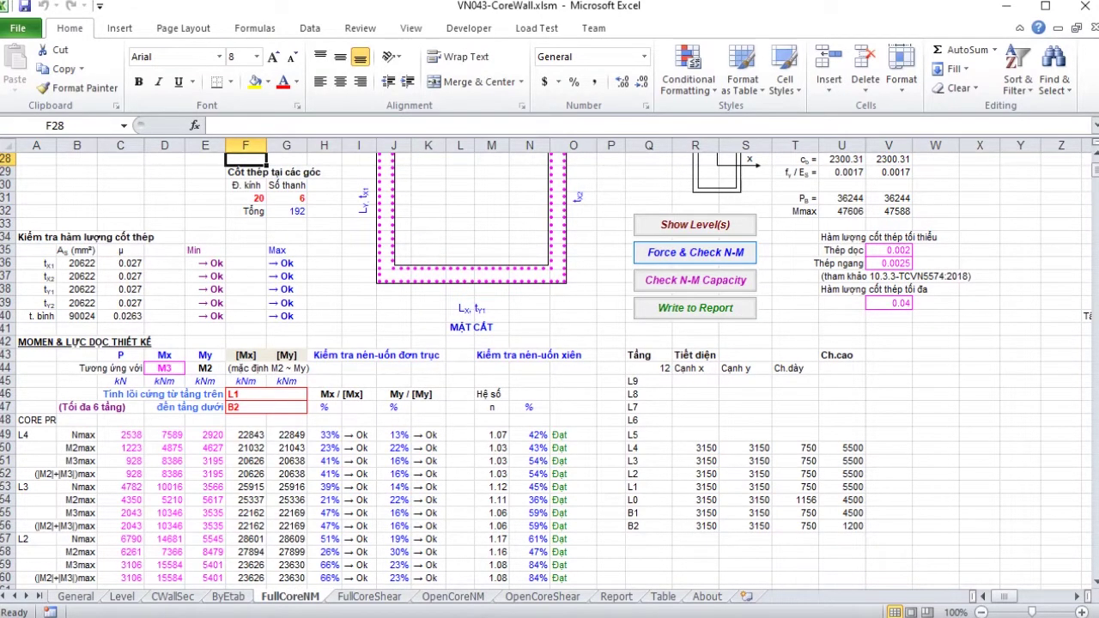
left_click(696, 251)
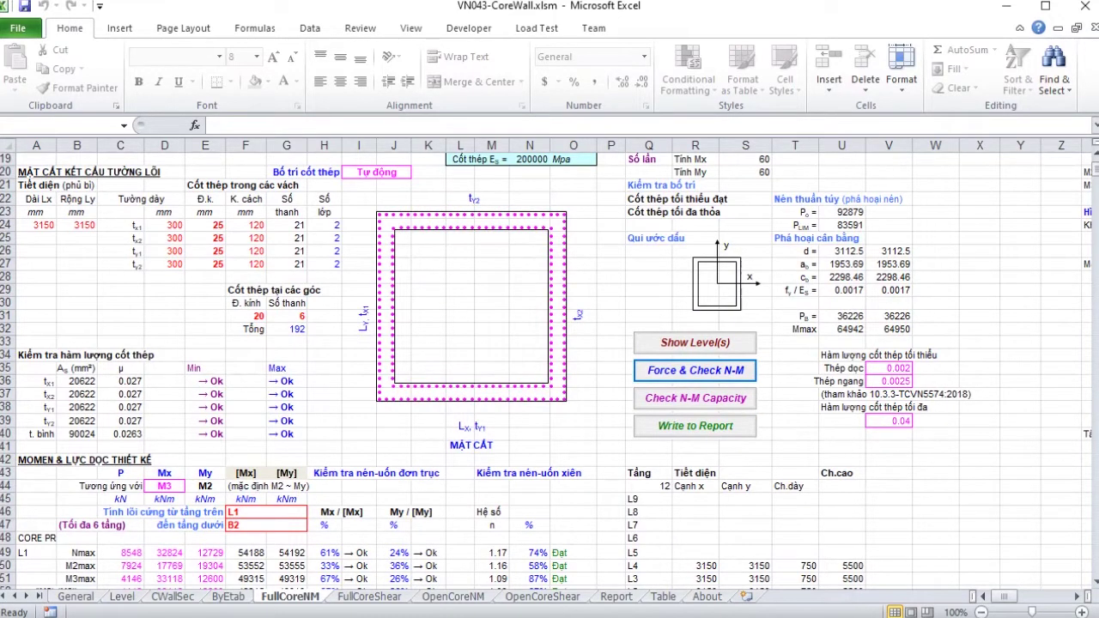
scroll(546, 369, "down", 6)
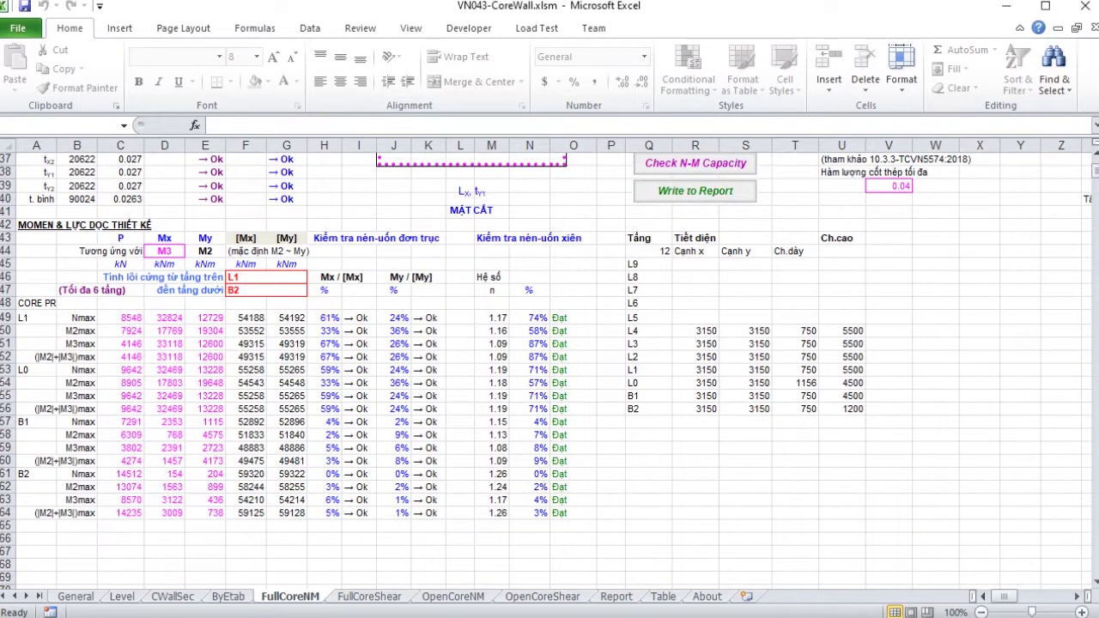
scroll(547, 369, "up", 1)
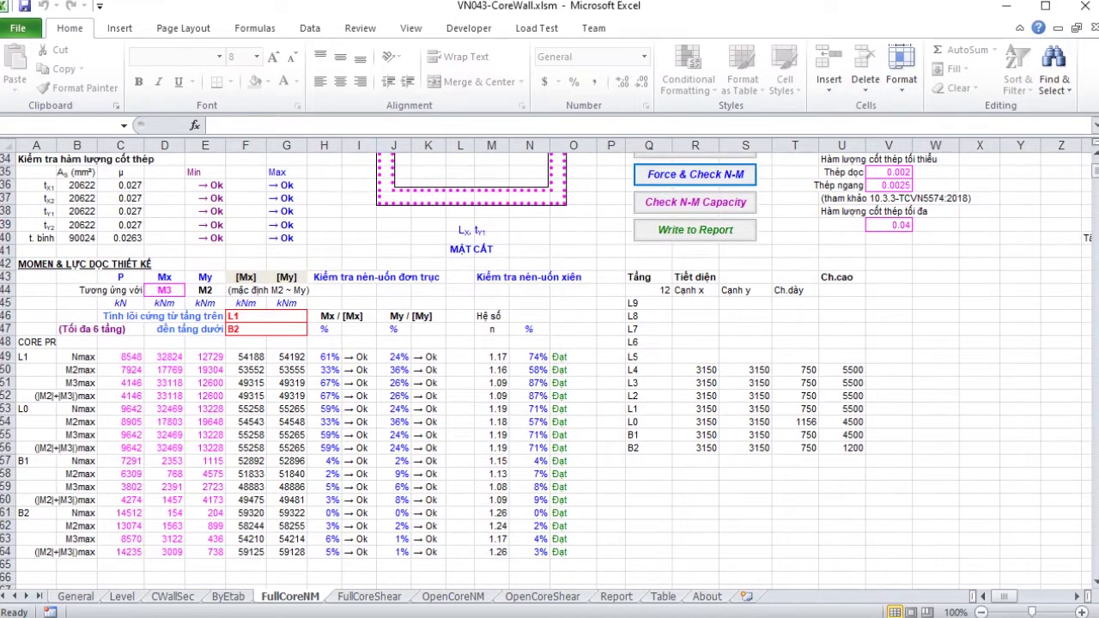
left_click(36, 369)
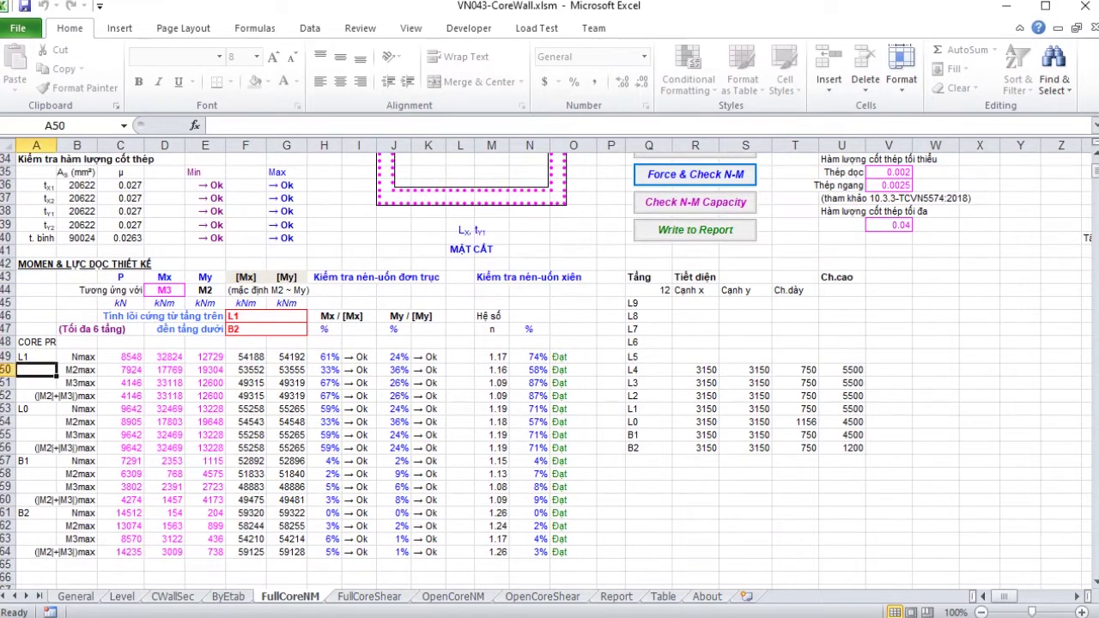
Step: Write the core PR N-M results for storeys L1 to B2, with bars at 120 mm spacing, to the report
left_click(36, 513)
scroll(546, 370, "down", 1)
scroll(546, 369, "down", 4)
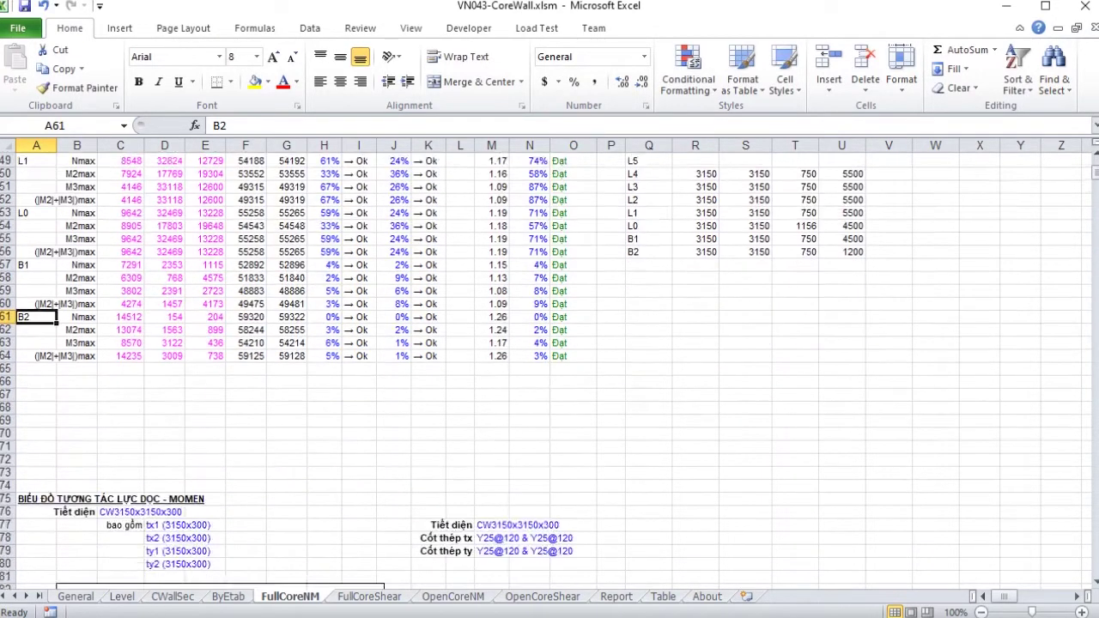
scroll(546, 369, "up", 8)
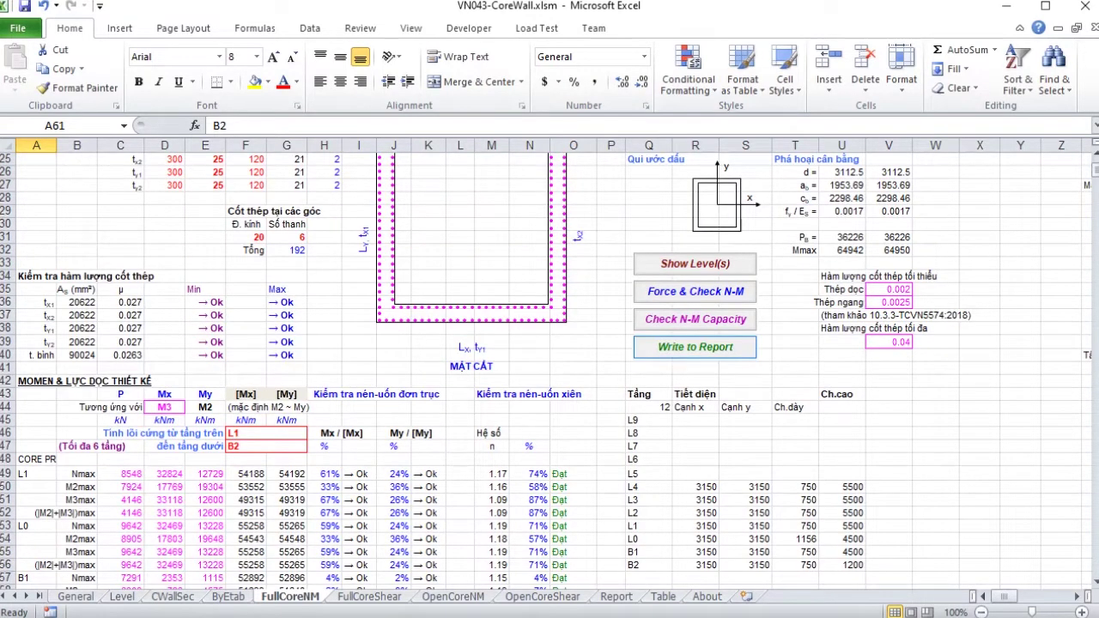
left_click(695, 347)
Step: Examine the biaxial compression-bending utilisation of core PR, particularly the L1 M3max case
scroll(695, 347, "down", 2)
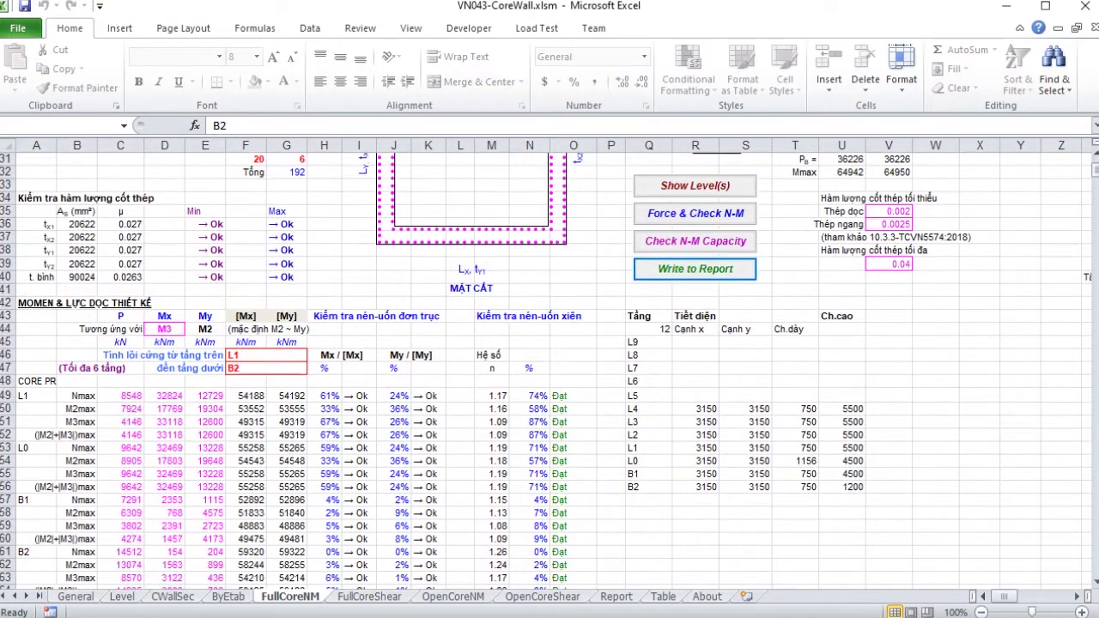
scroll(546, 369, "down", 3)
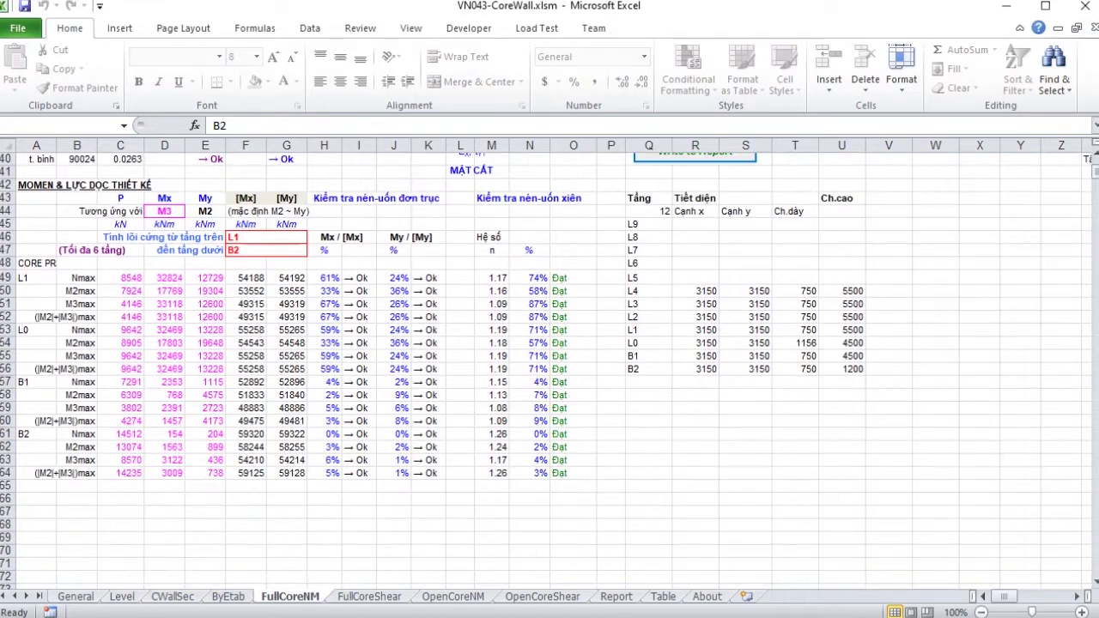
left_click(529, 330)
left_click(529, 304)
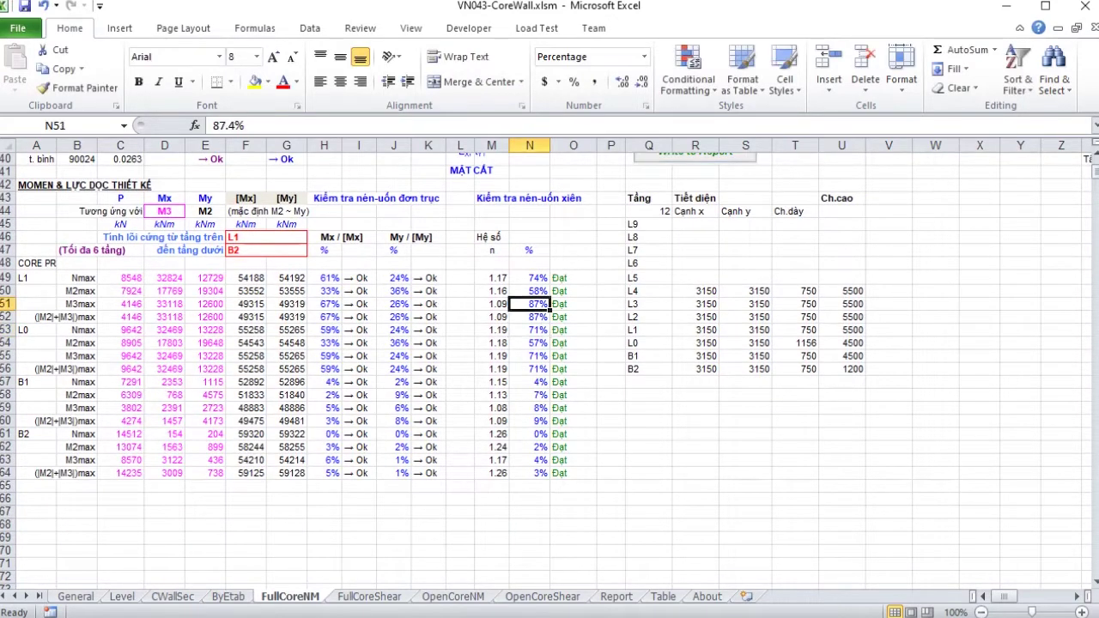
Step: Try a wall bar spacing of 150 mm for tx1, tx2, ty1 and ty2
scroll(547, 369, "up", 10)
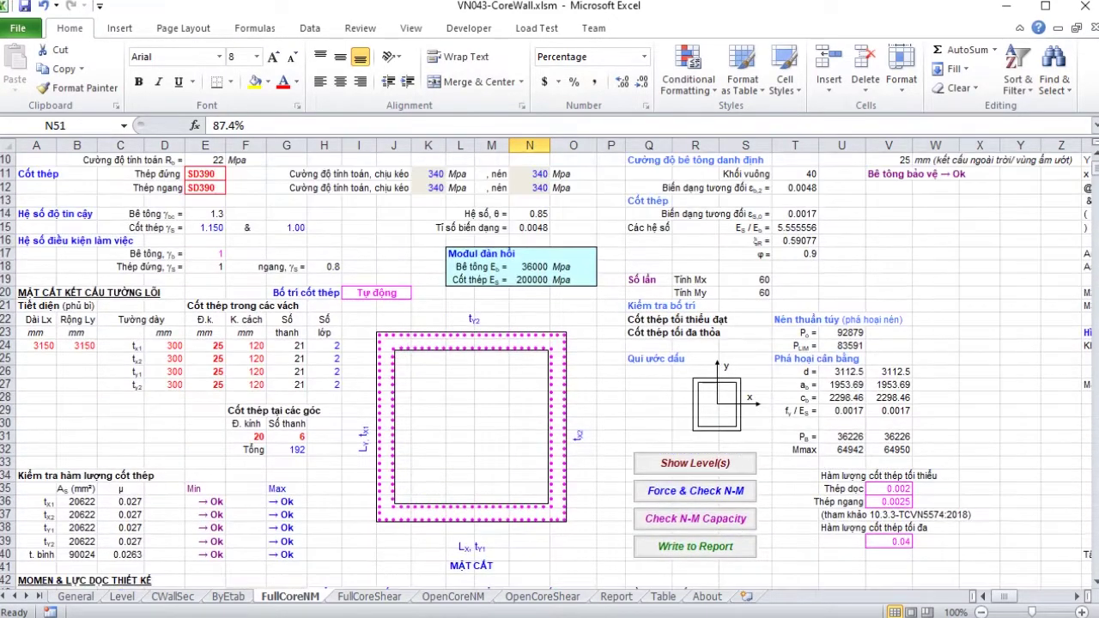
left_click(246, 345)
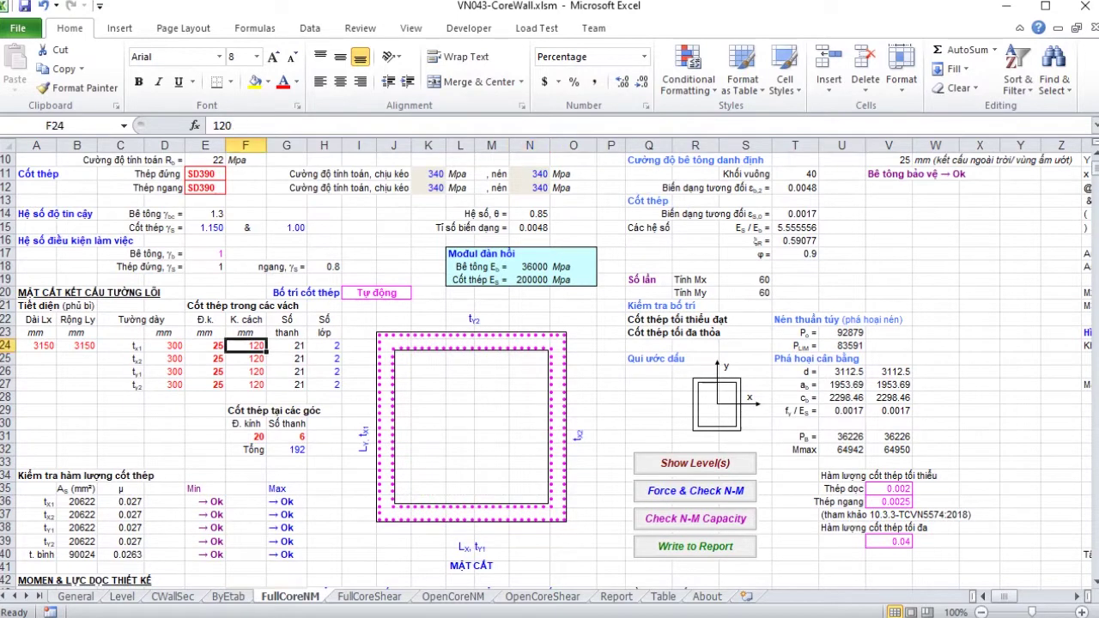
type("150")
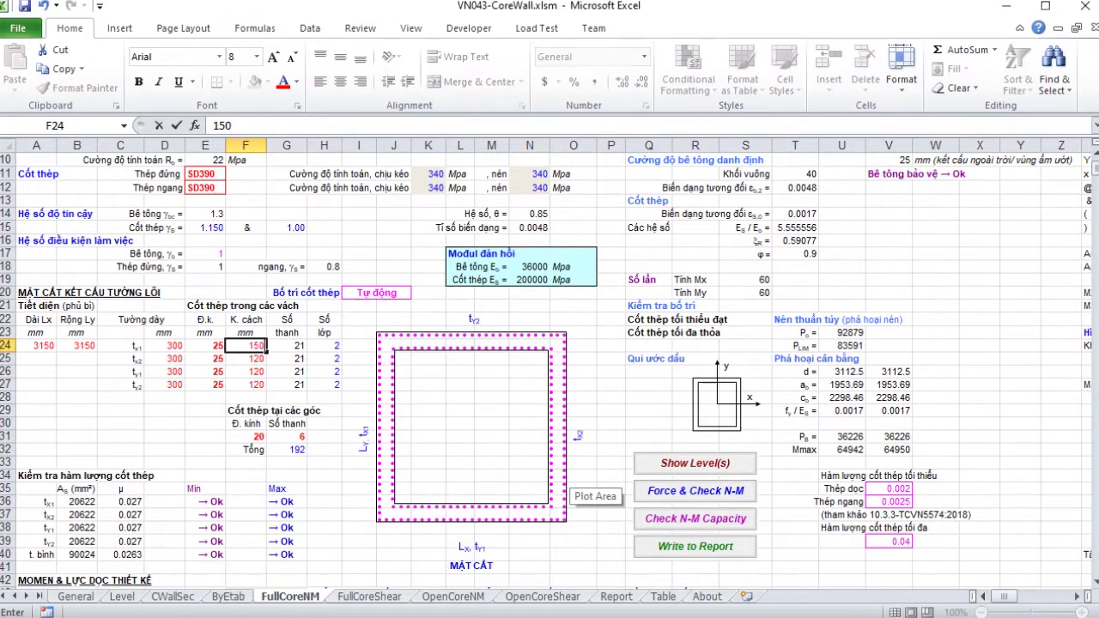
key("Return")
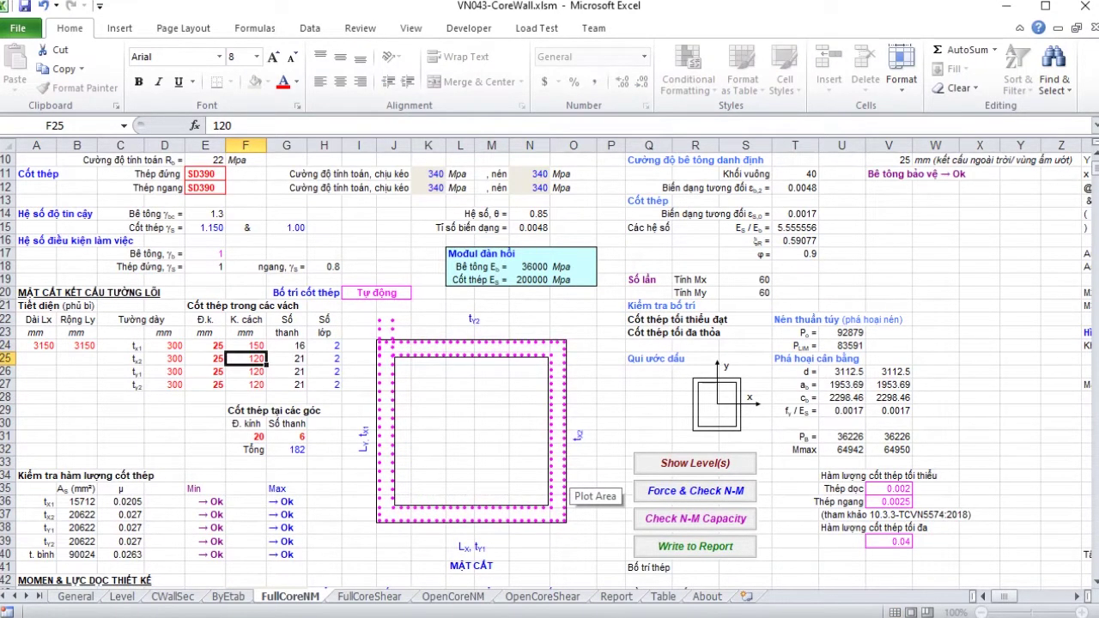
type("150")
key("Return")
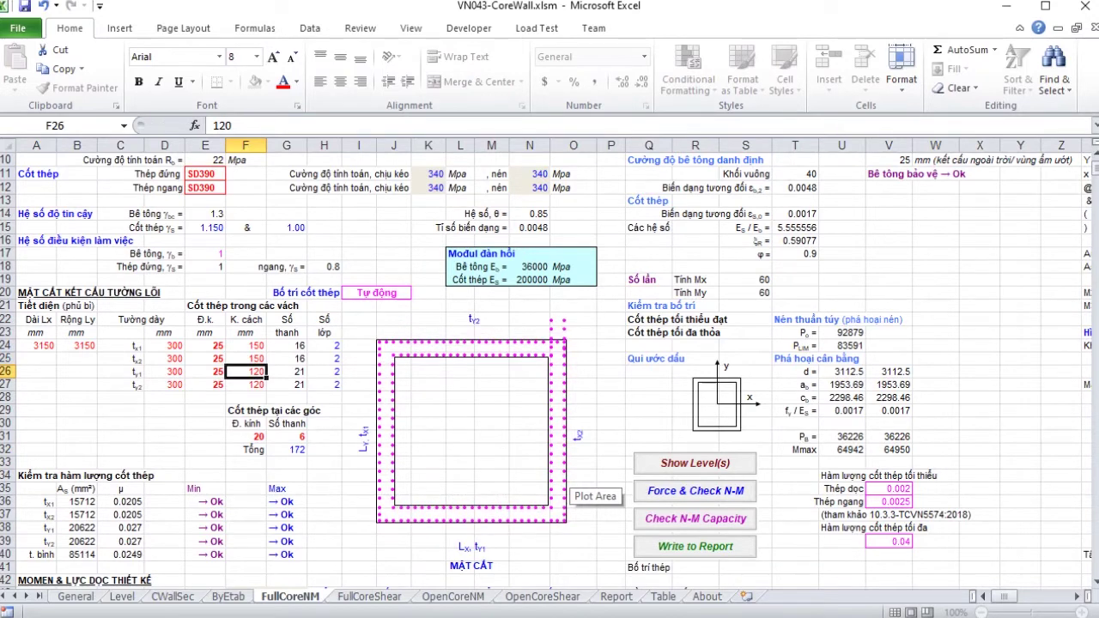
type("150")
key("Return")
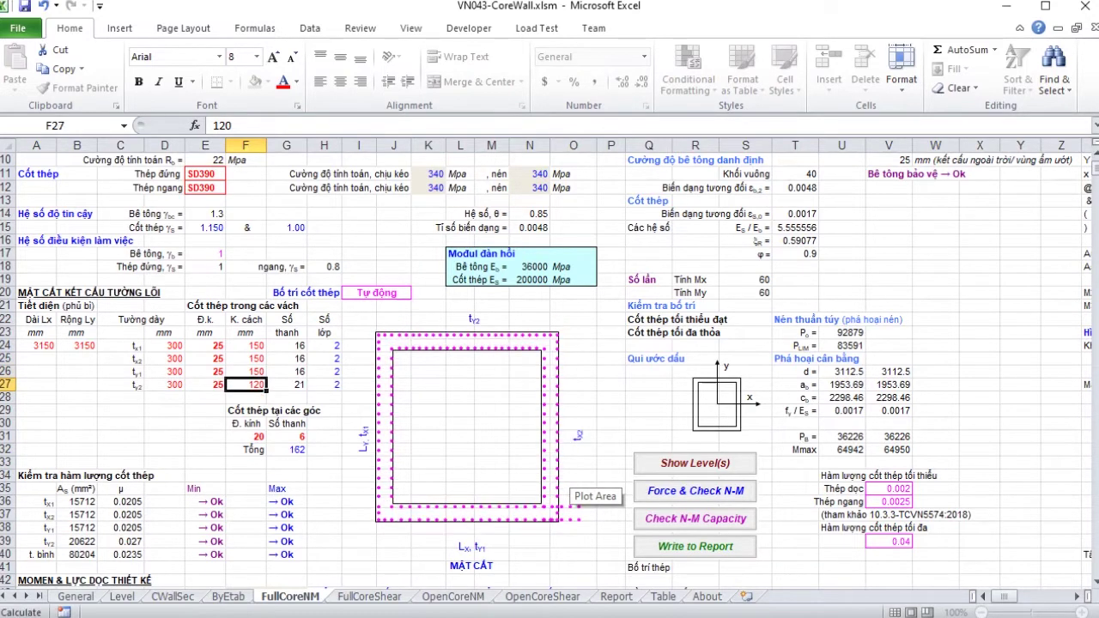
type("150")
key("Return")
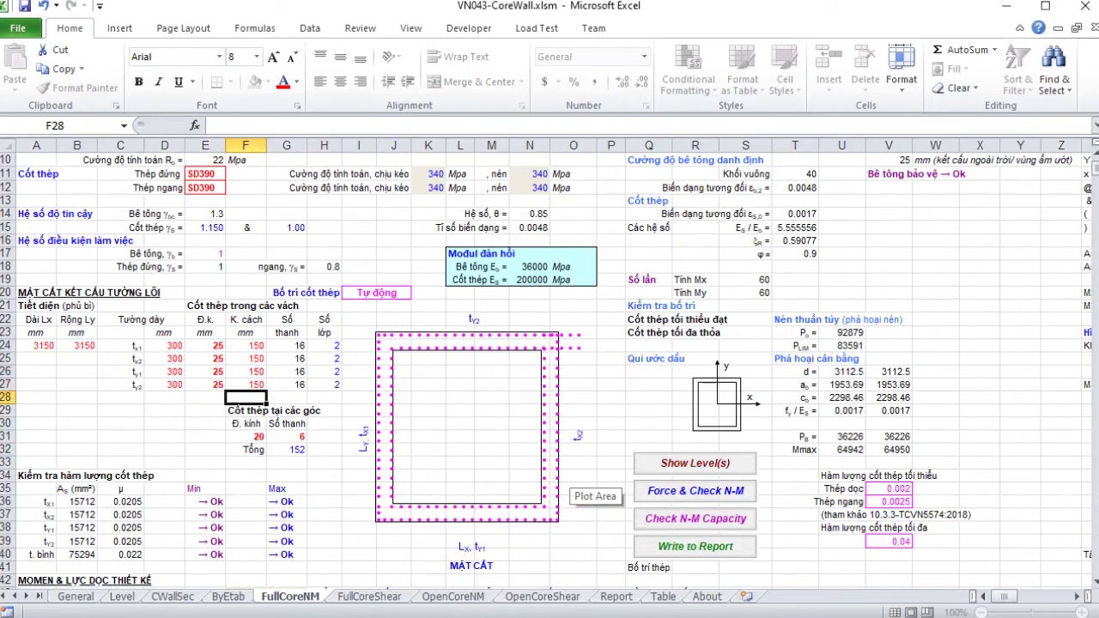
Step: Run Check N-M Capacity for the 150 mm bar spacing and inspect the biaxial check at L1 M3max
scroll(569, 479, "down", 10)
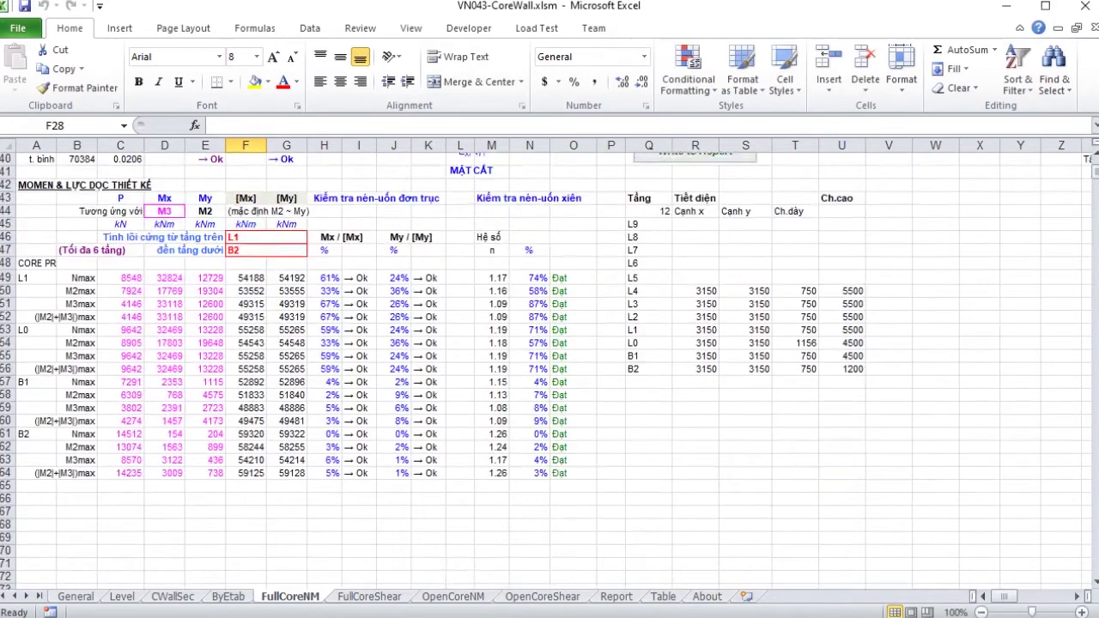
scroll(569, 478, "up", 4)
scroll(696, 359, "up", 2)
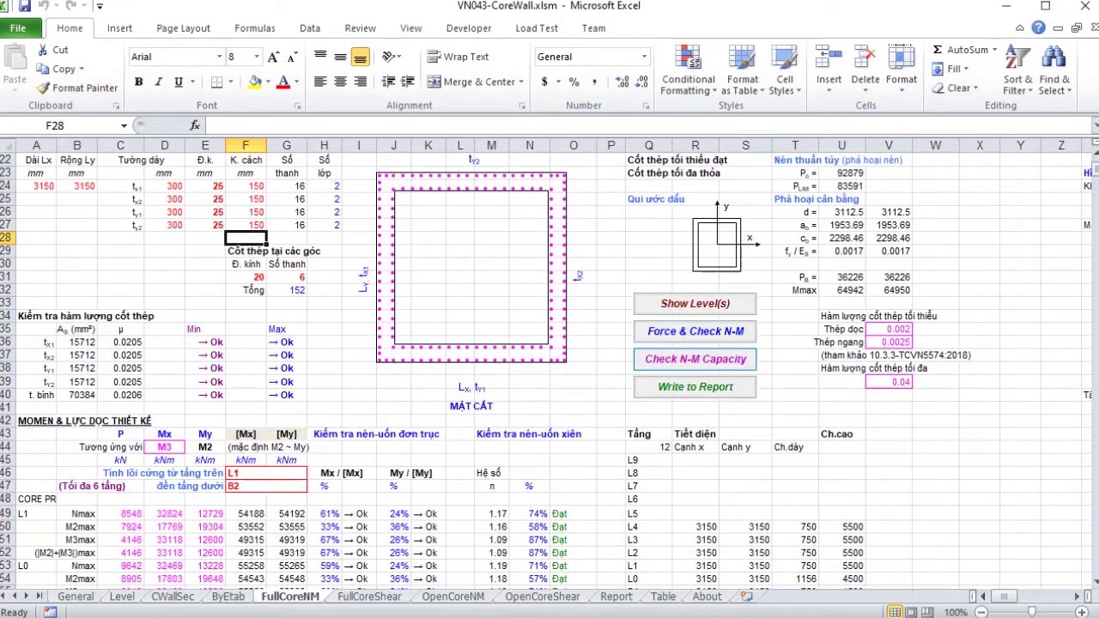
left_click(695, 359)
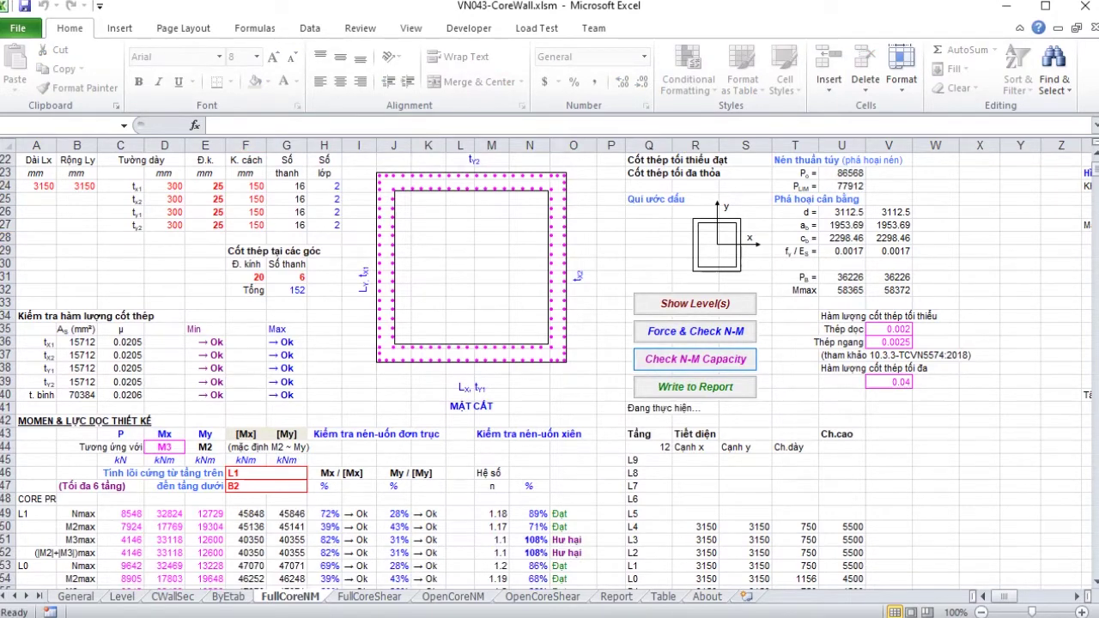
left_click(529, 500)
scroll(529, 500, "up", 1)
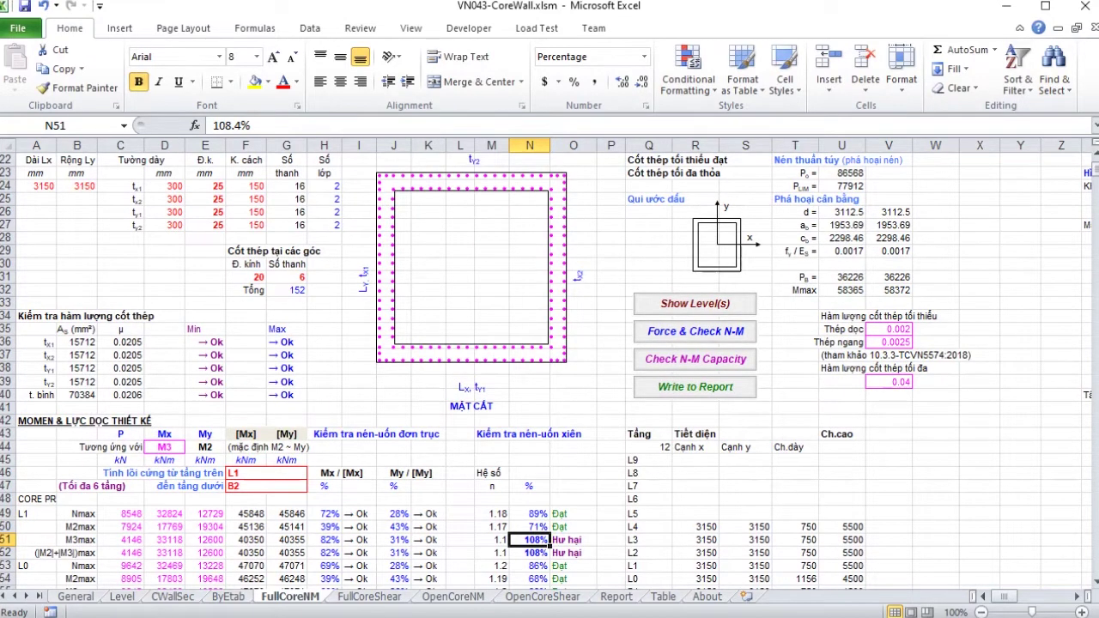
Step: Set the wall bar spacing to 125 mm for tx1, tx2, ty1 and ty2
scroll(529, 500, "up", 1)
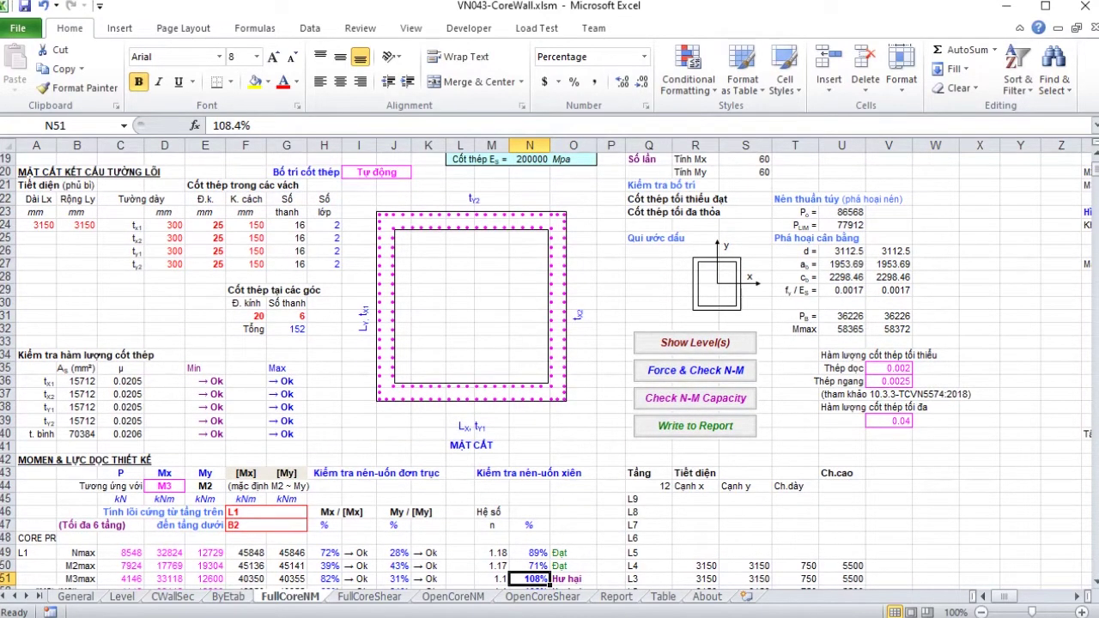
left_click(245, 225)
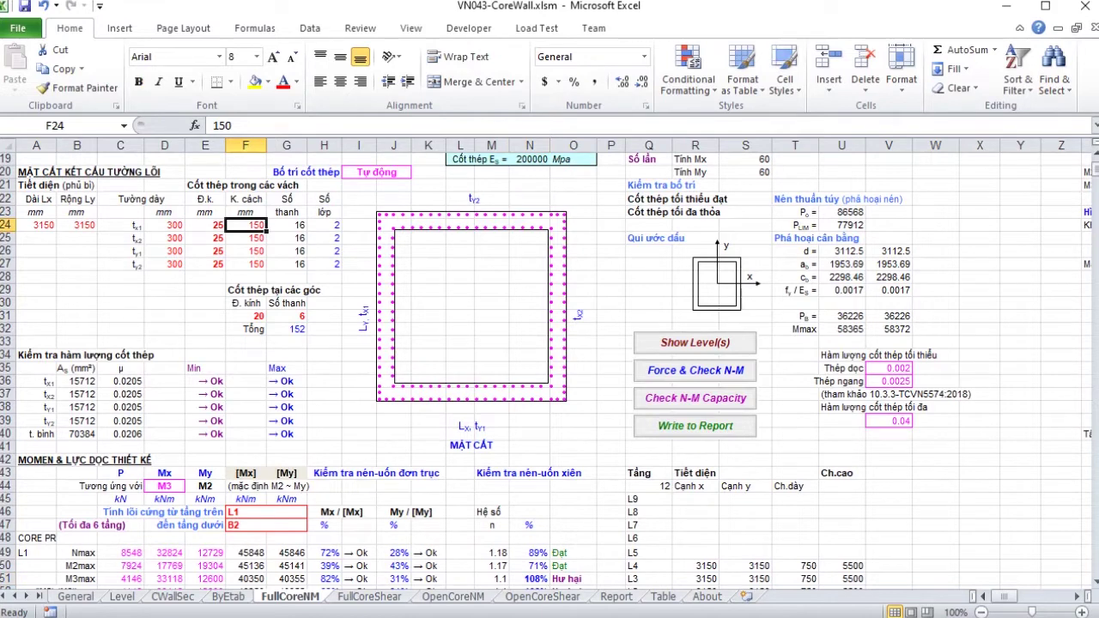
type("125")
key("Return")
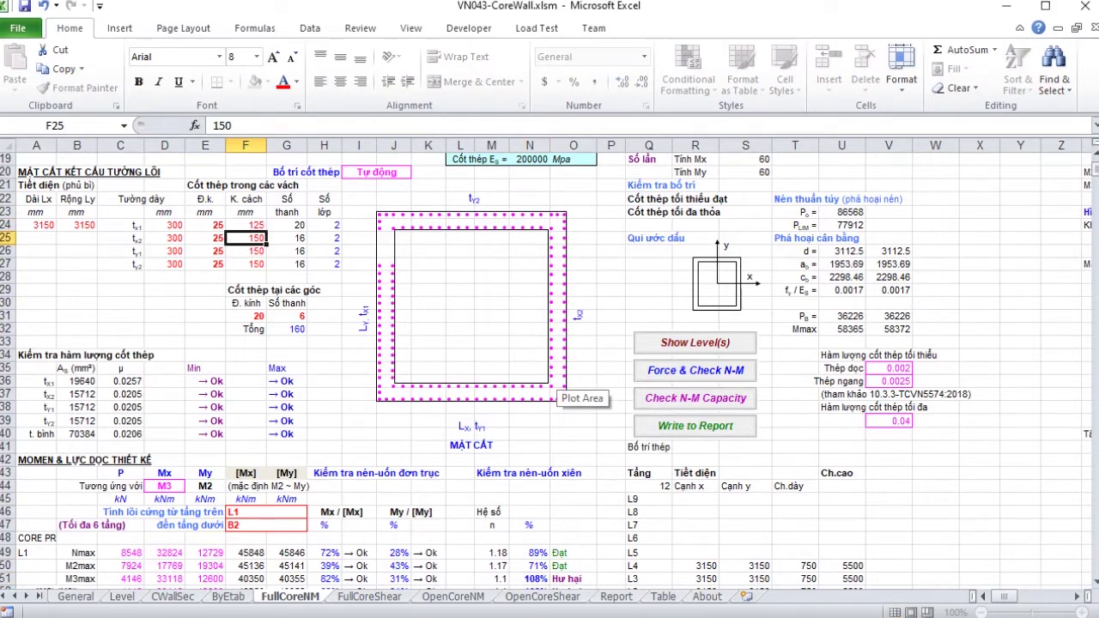
type("125")
key("Return")
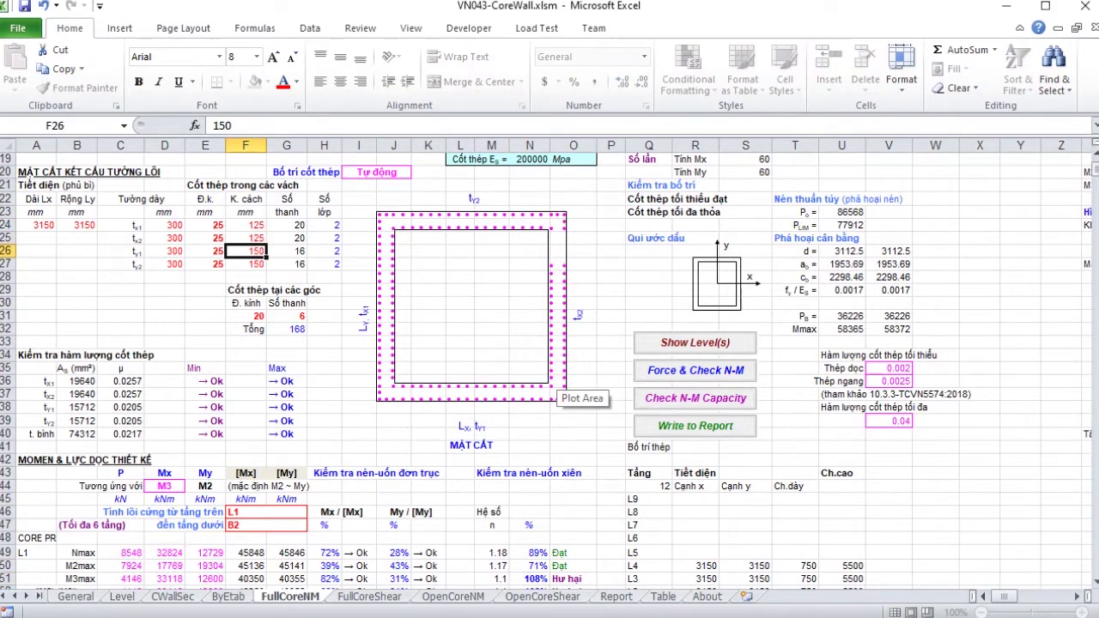
type("125")
key("Return")
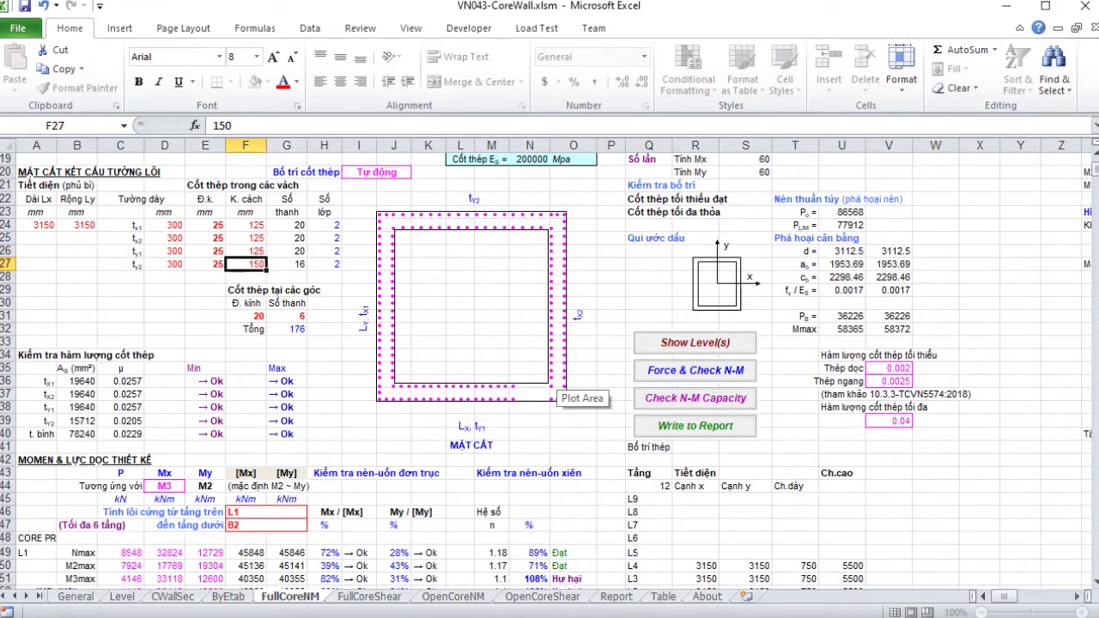
type("125")
key("Return")
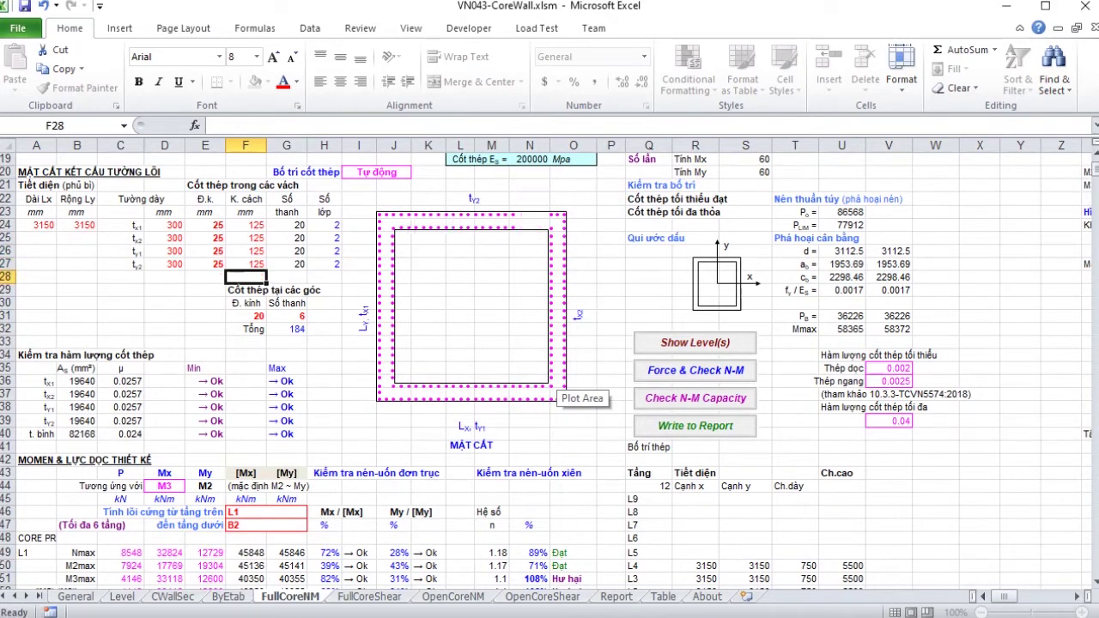
Step: Run Check N-M Capacity for the 125 mm bar spacing and review the checks for storeys L1 to B2
scroll(554, 385, "down", 2)
left_click(696, 318)
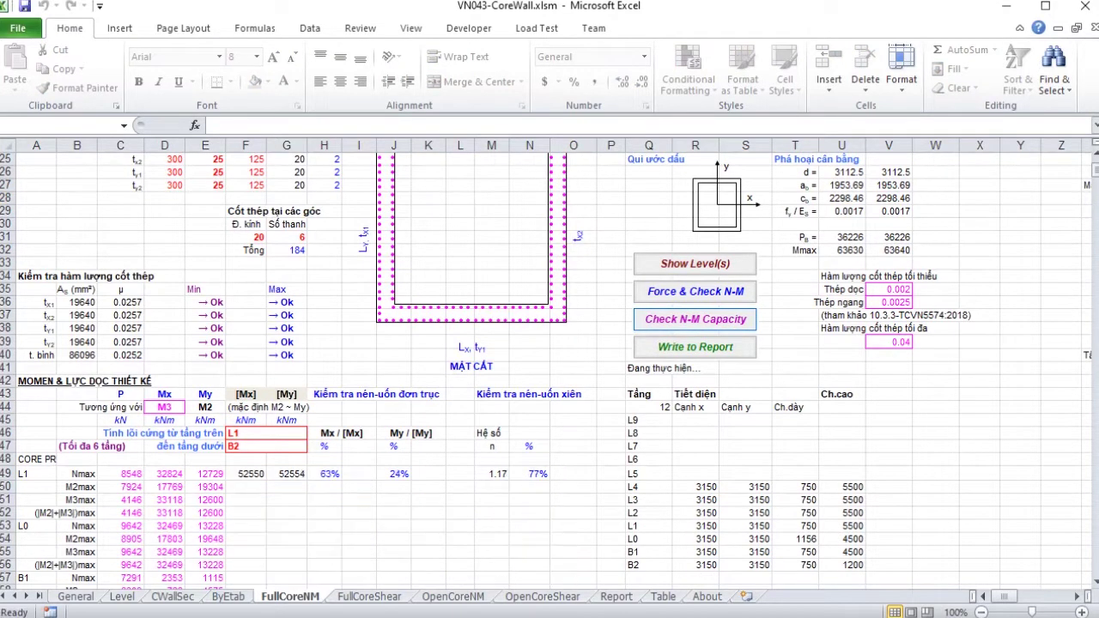
scroll(808, 526, "down", 3)
scroll(809, 526, "up", 1)
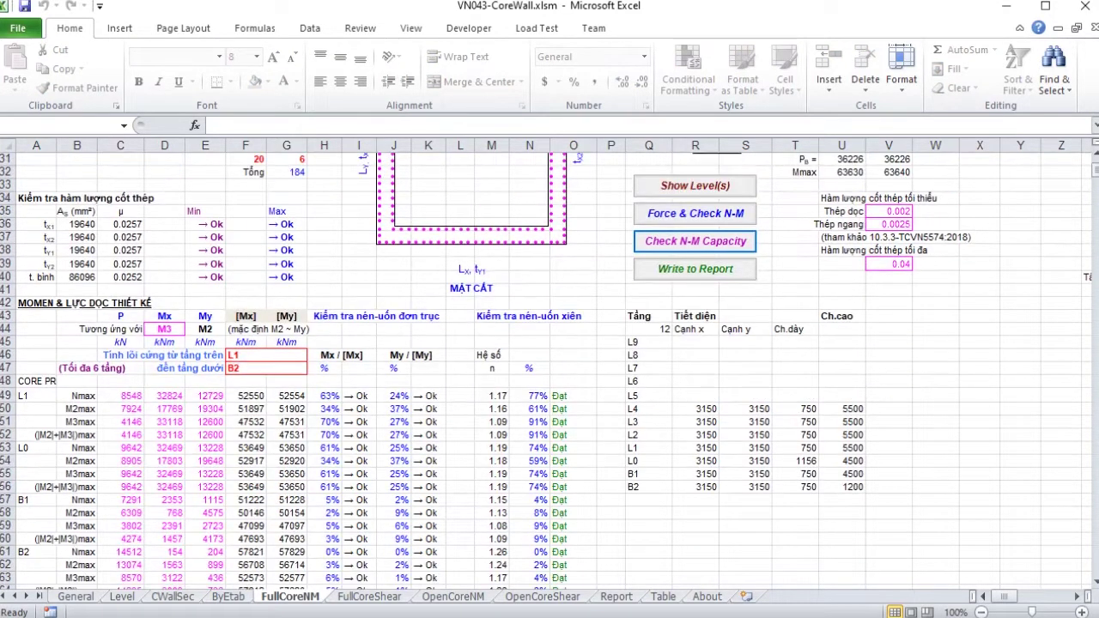
scroll(550, 369, "up", 2)
scroll(550, 369, "down", 1)
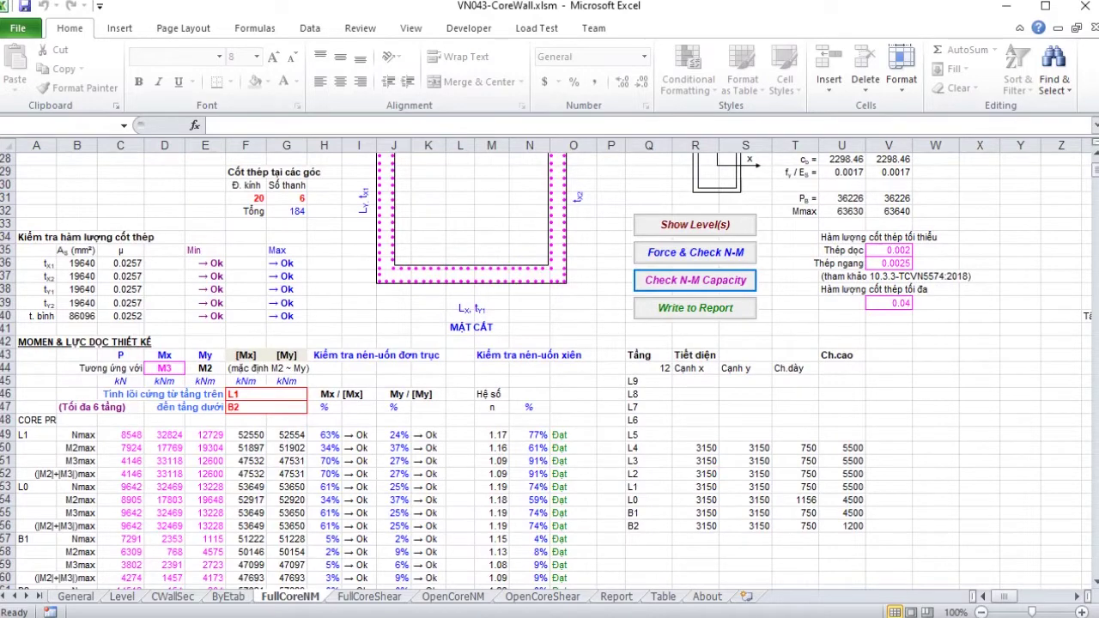
Step: Write the N-M results of core PR for storeys L1 to B2 with 25 mm bars at 125 mm to the report
scroll(550, 369, "up", 9)
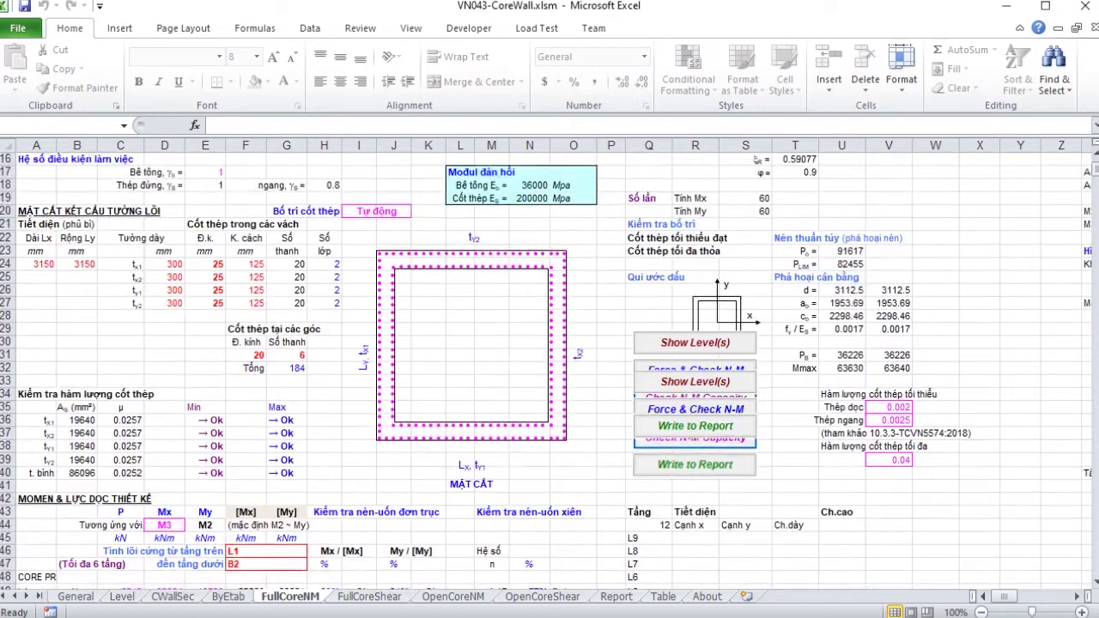
scroll(549, 369, "down", 1)
scroll(550, 370, "down", 5)
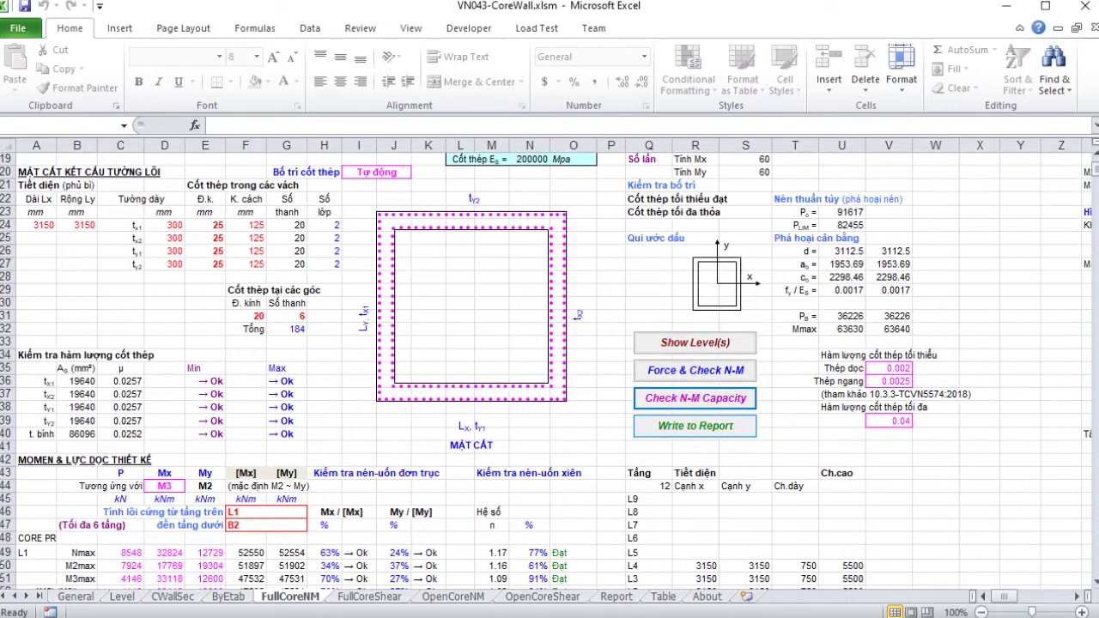
scroll(696, 425, "down", 6)
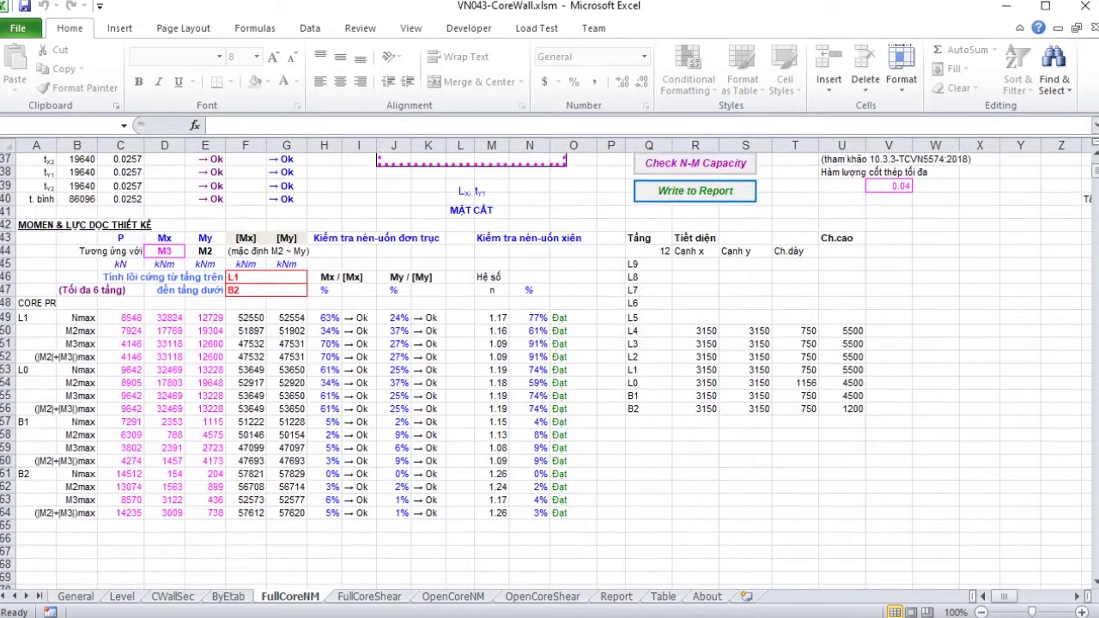
Step: Examine the N-Mx and N-My interaction charts of the CW3150x3150x300 section against the design force points
scroll(549, 369, "down", 13)
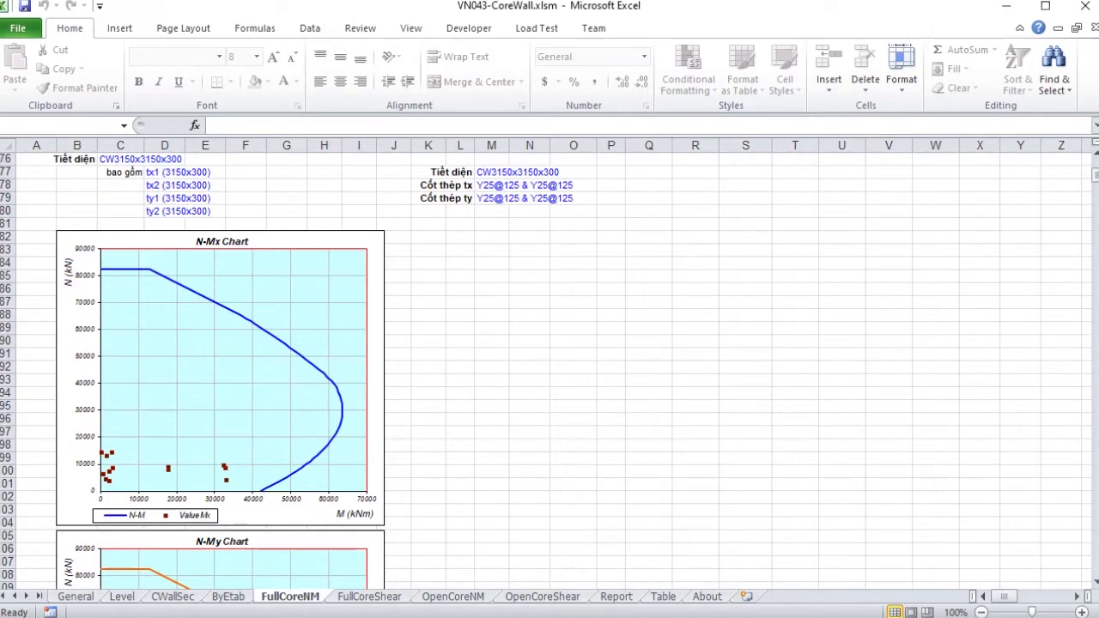
scroll(550, 369, "down", 6)
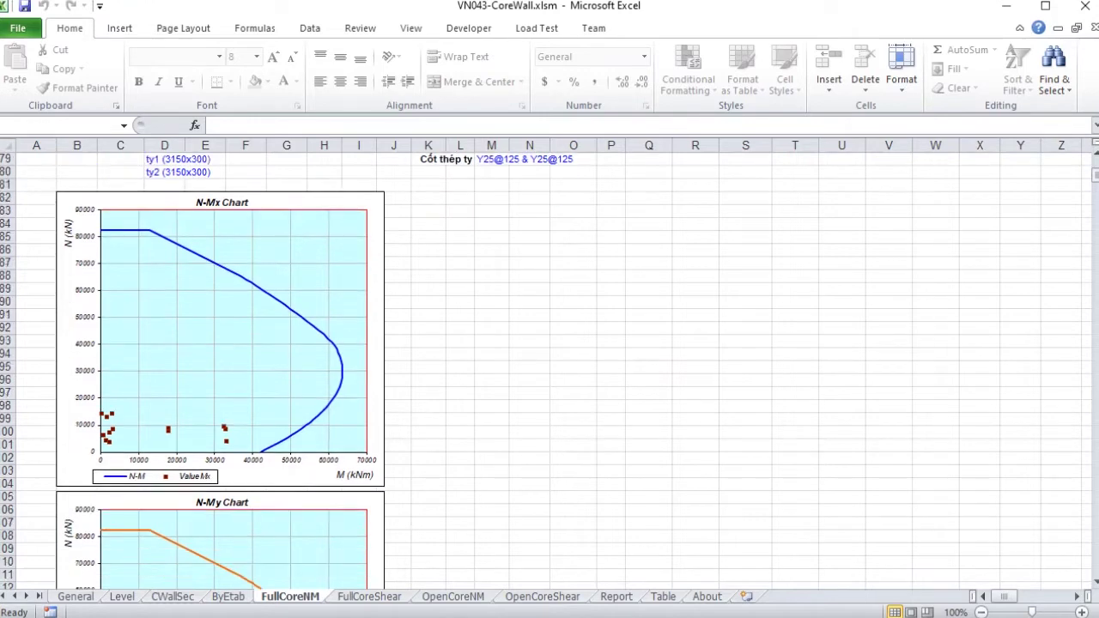
scroll(220, 370, "up", 4)
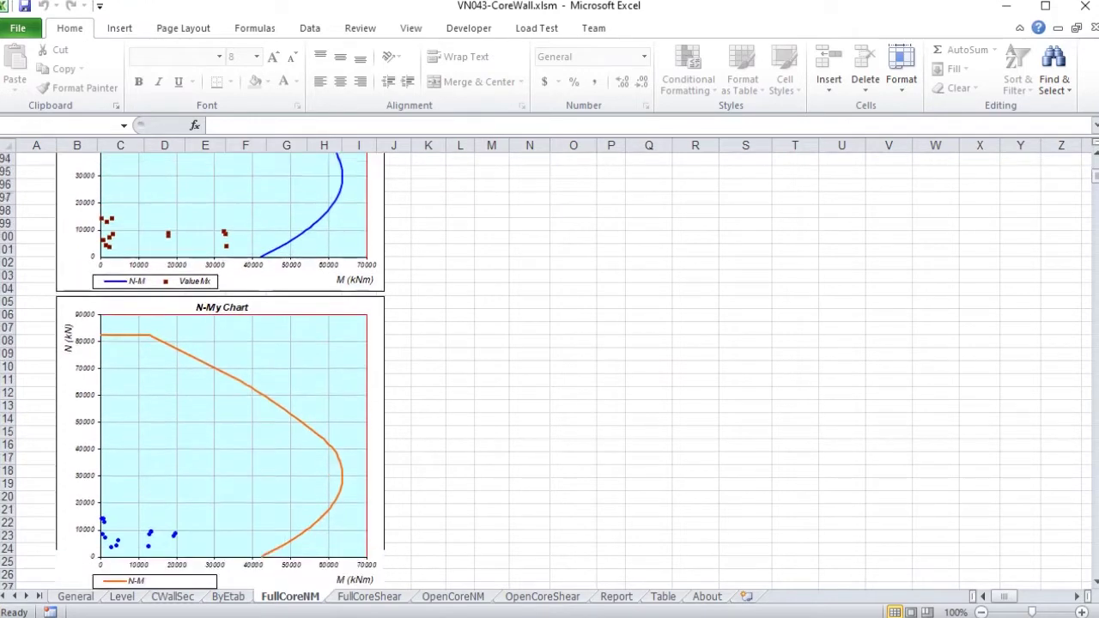
scroll(550, 369, "up", 13)
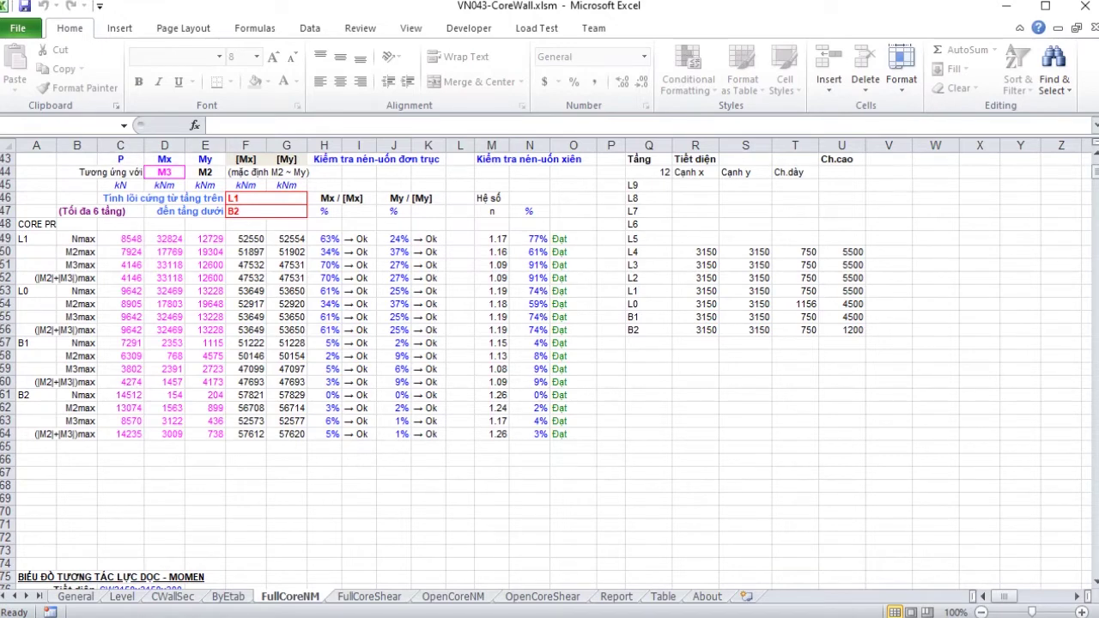
scroll(549, 369, "up", 14)
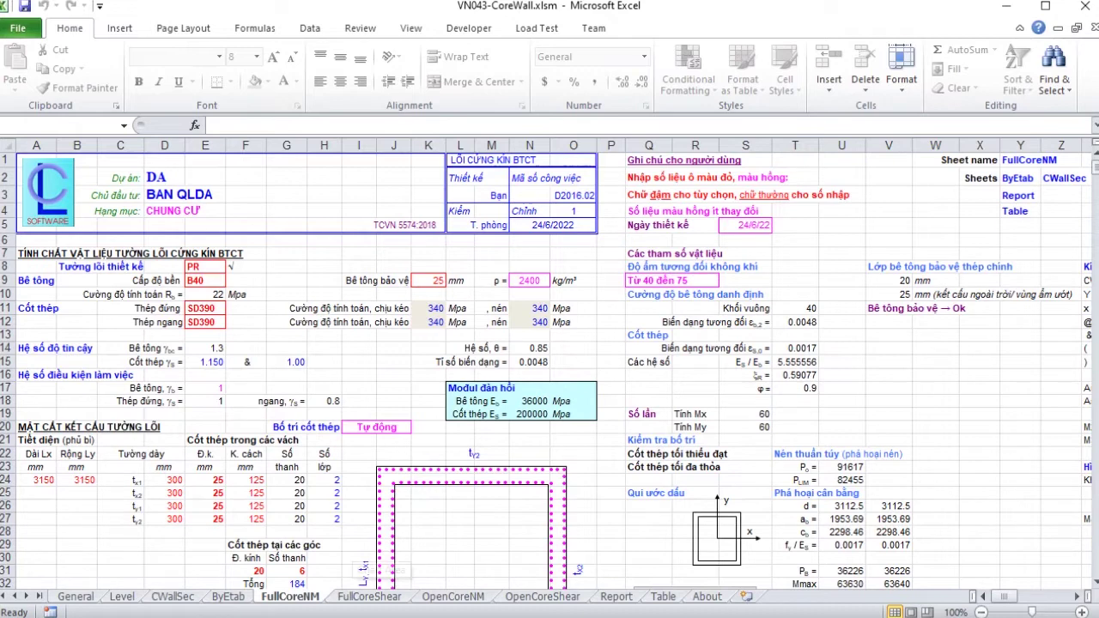
Step: Open the FullCoreShear sheet and inspect the concrete grade linked from FullCoreNM
key("ctrl+Page_Down")
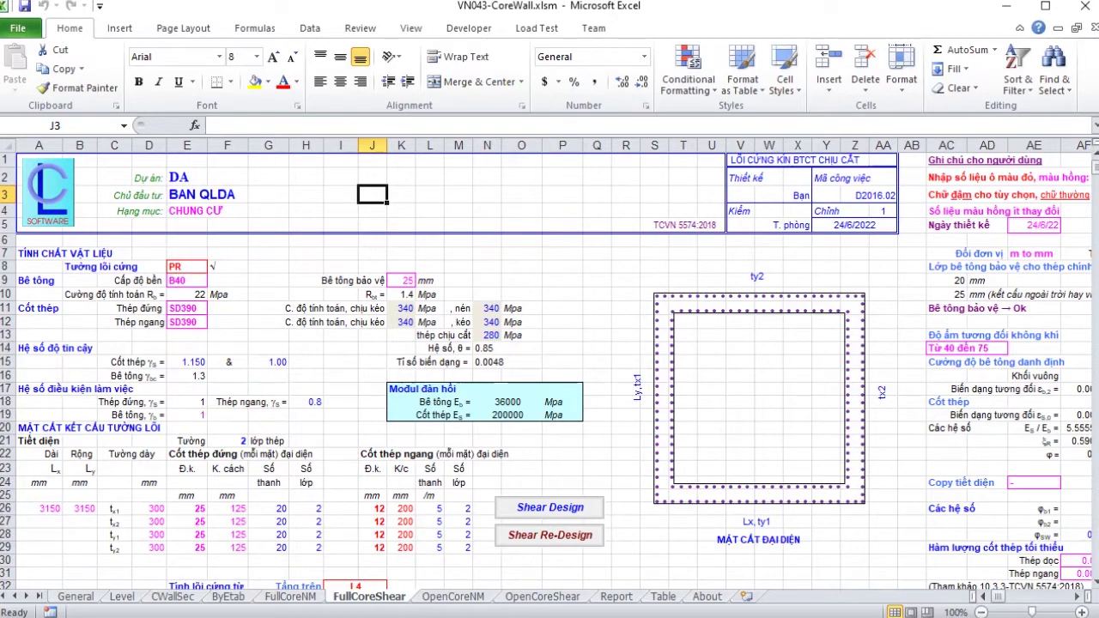
scroll(546, 371, "down", 3)
scroll(546, 371, "up", 3)
left_click(268, 294)
left_click(187, 280)
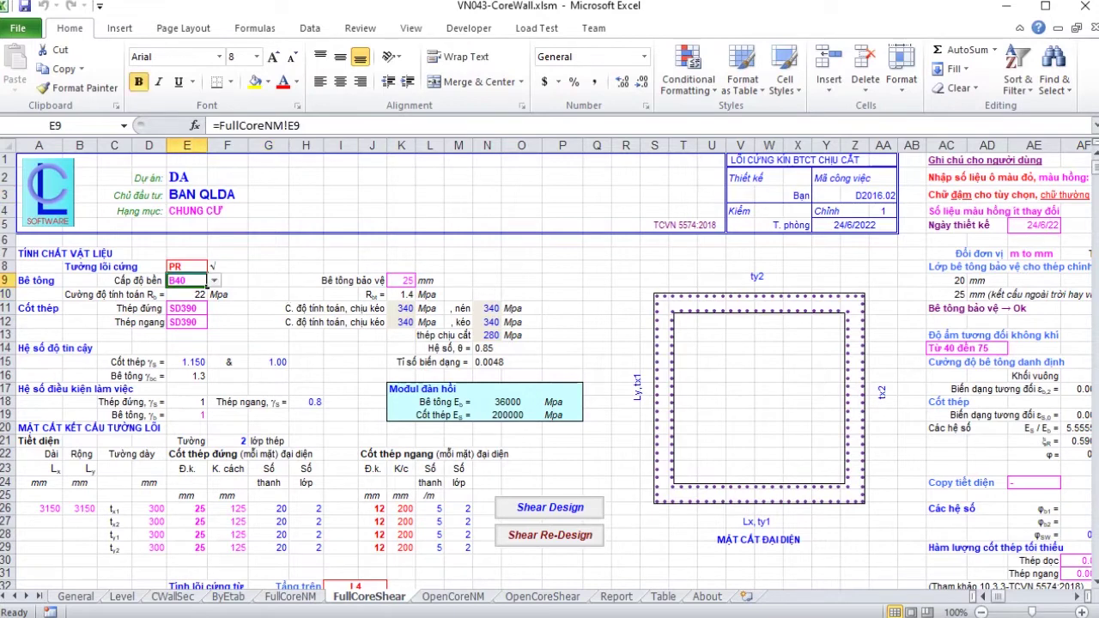
Step: Examine the concrete grade's link to FullCoreNM and the section, reinforcement and force inputs on FullCoreShear
key("F2")
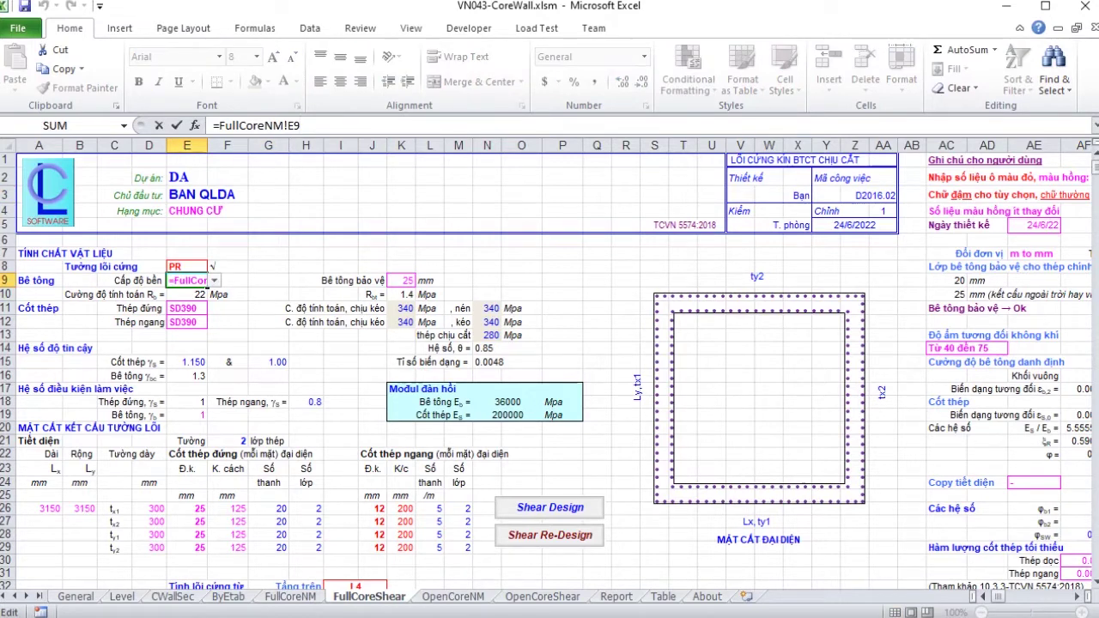
key("Escape")
scroll(547, 371, "down", 2)
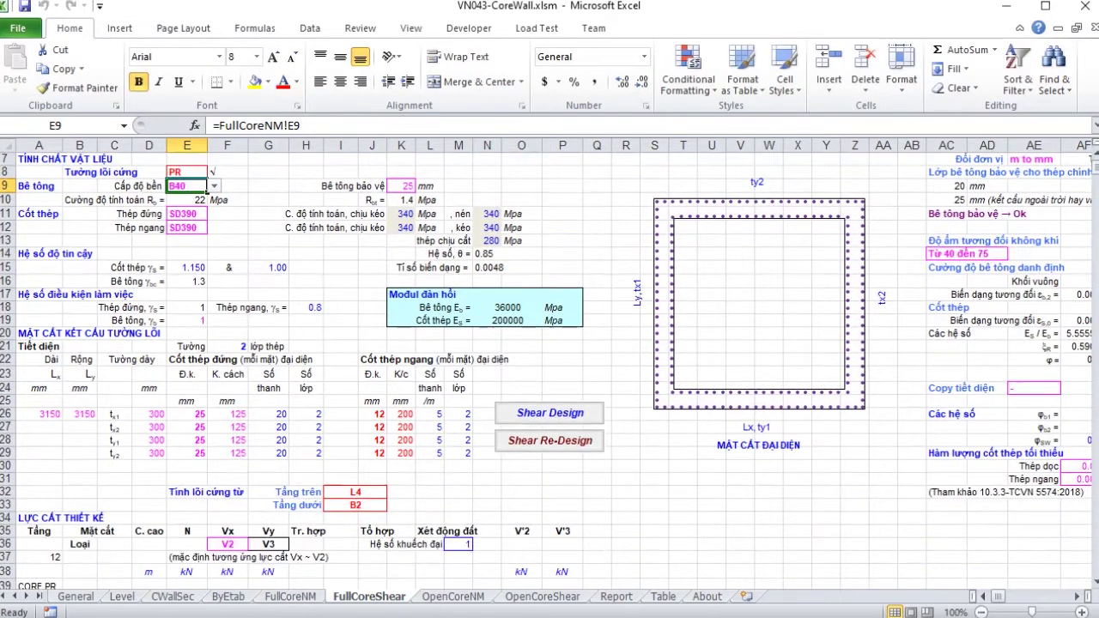
scroll(546, 371, "up", 2)
scroll(546, 371, "down", 4)
scroll(546, 372, "down", 3)
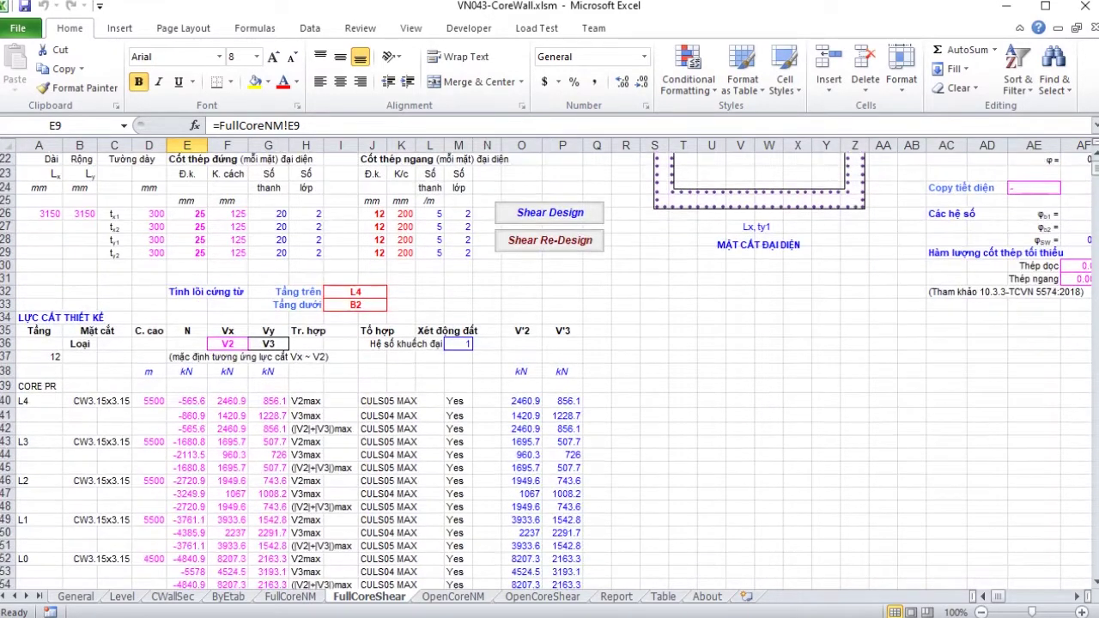
scroll(546, 371, "up", 4)
scroll(546, 371, "down", 1)
Step: Inspect the upper and lower storey selections, the design shear forces and the wall shear design table of core PR
left_click(355, 411)
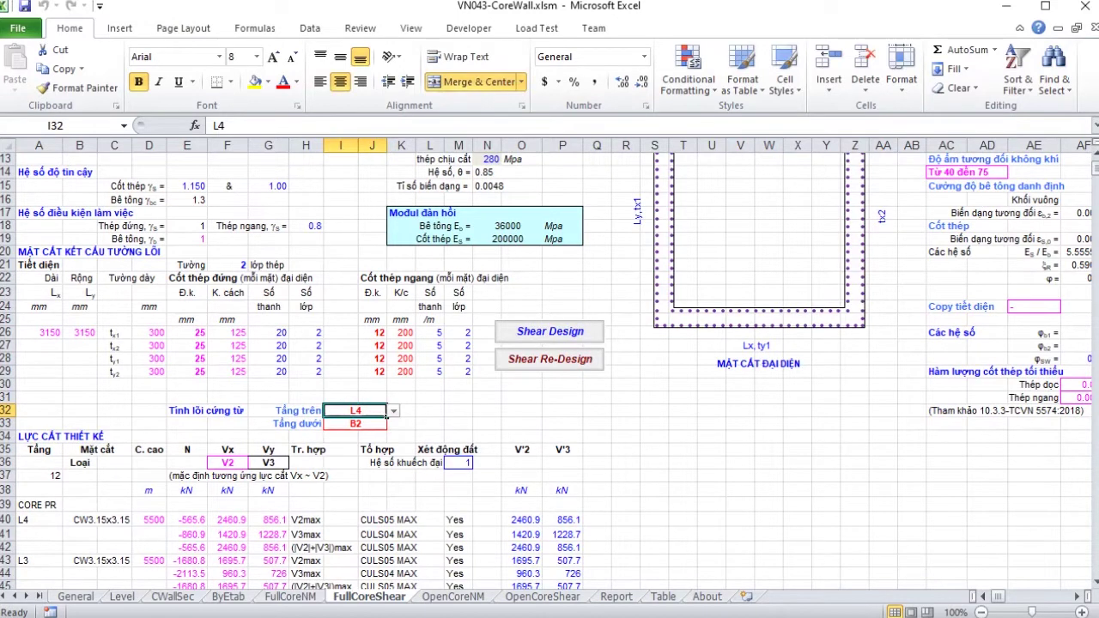
left_click(382, 425)
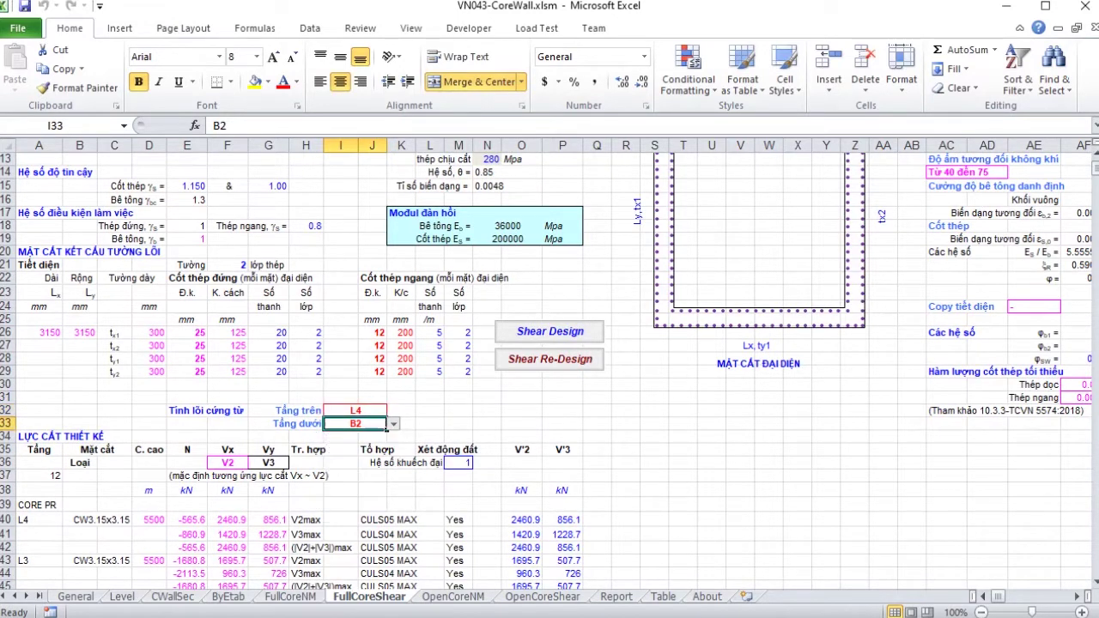
scroll(386, 429, "down", 1)
scroll(386, 388, "down", 1)
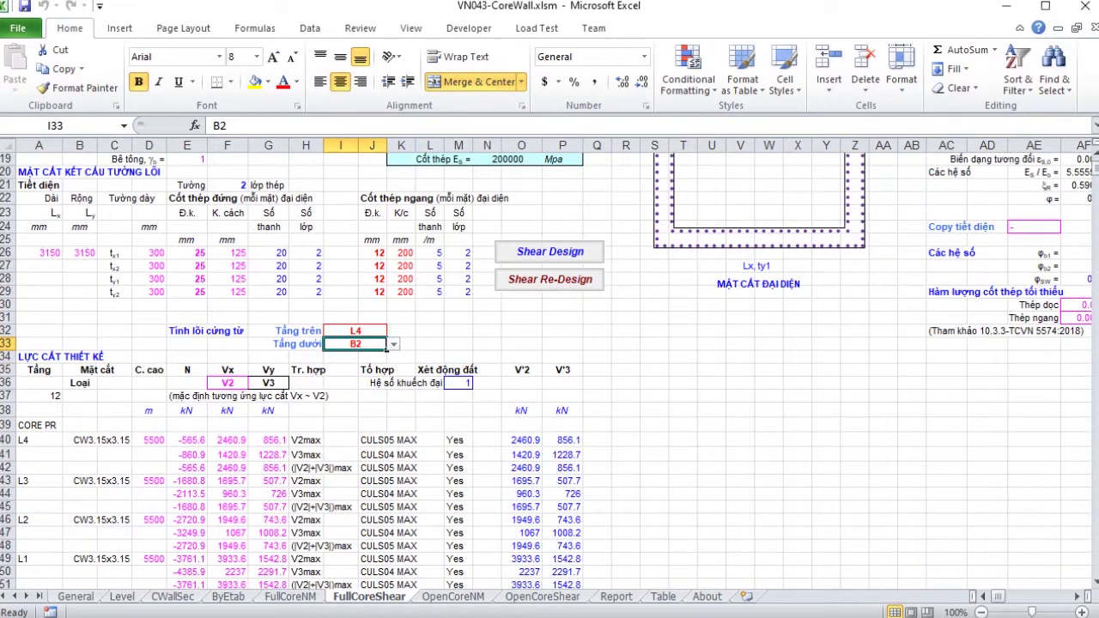
scroll(387, 349, "down", 10)
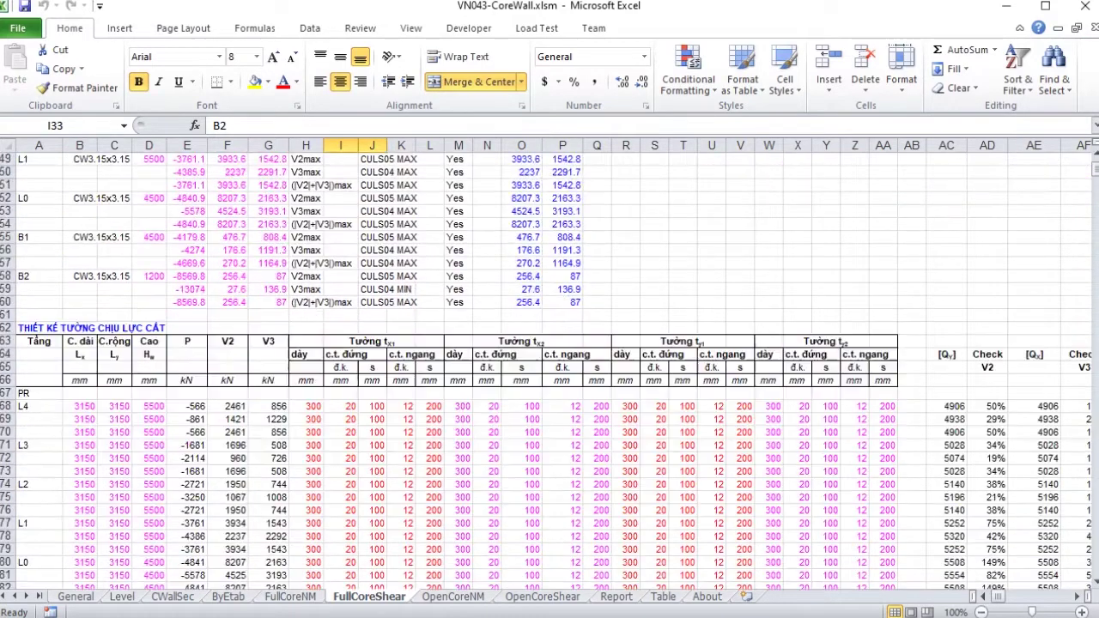
scroll(549, 372, "down", 3)
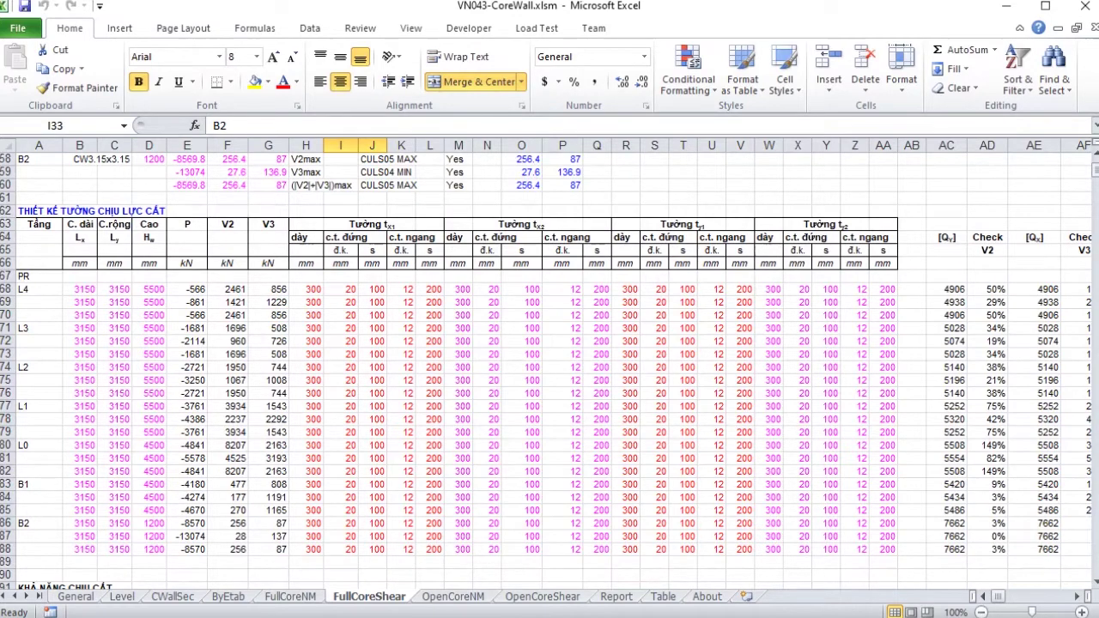
Step: Run Shear Design for core PR from L4 to B2 and review the storey L0 rows of the shear capacity checks
scroll(387, 349, "up", 13)
scroll(550, 369, "up", 2)
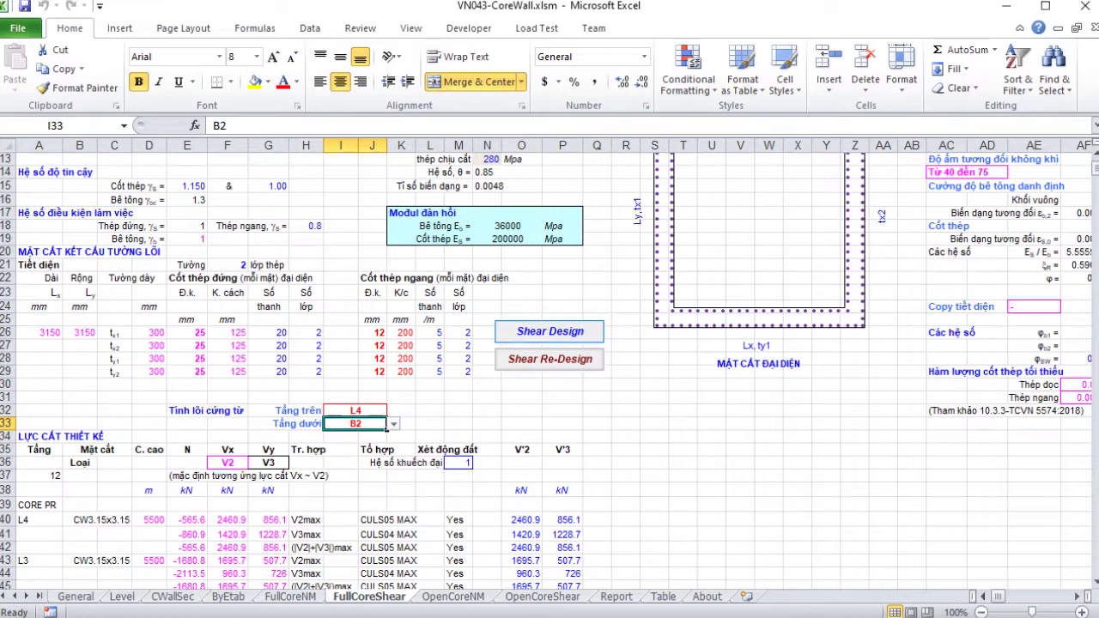
left_click(550, 331)
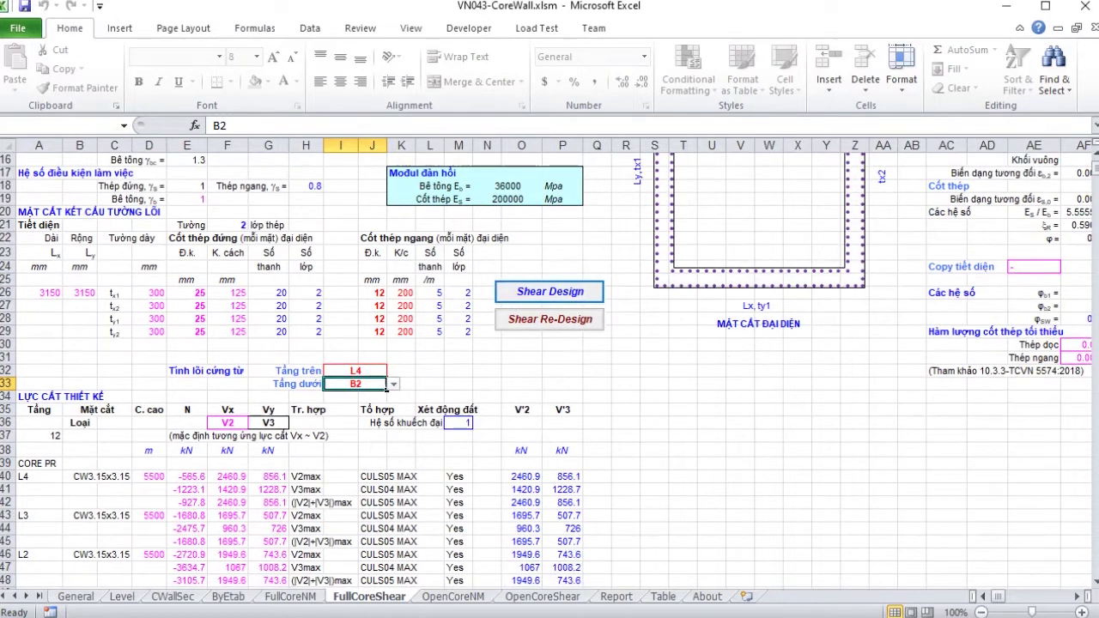
scroll(385, 351, "down", 5)
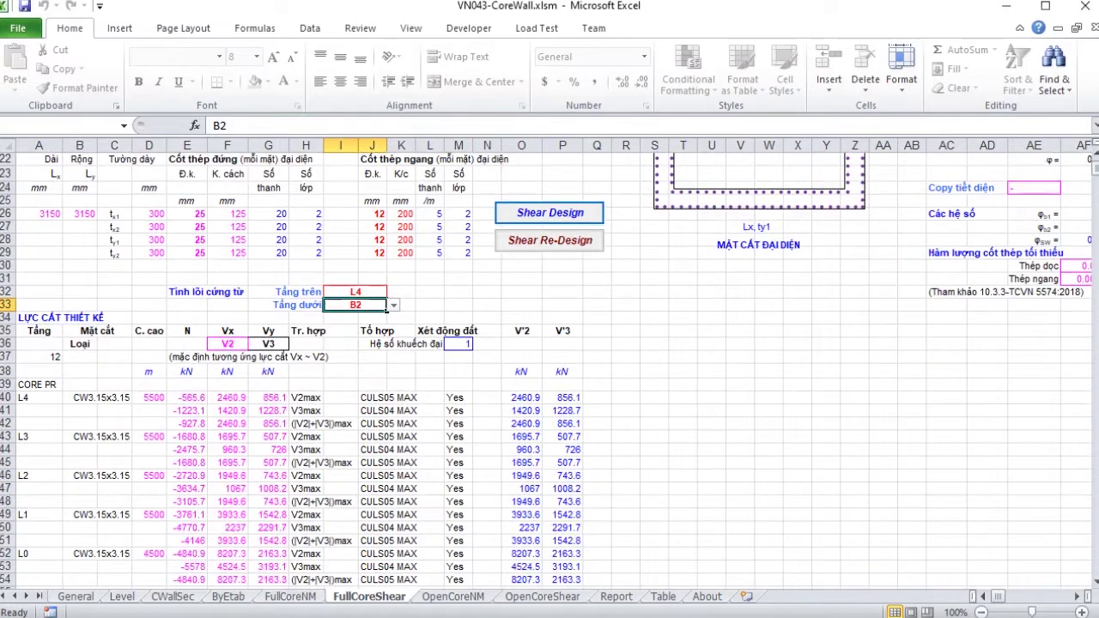
scroll(550, 369, "down", 16)
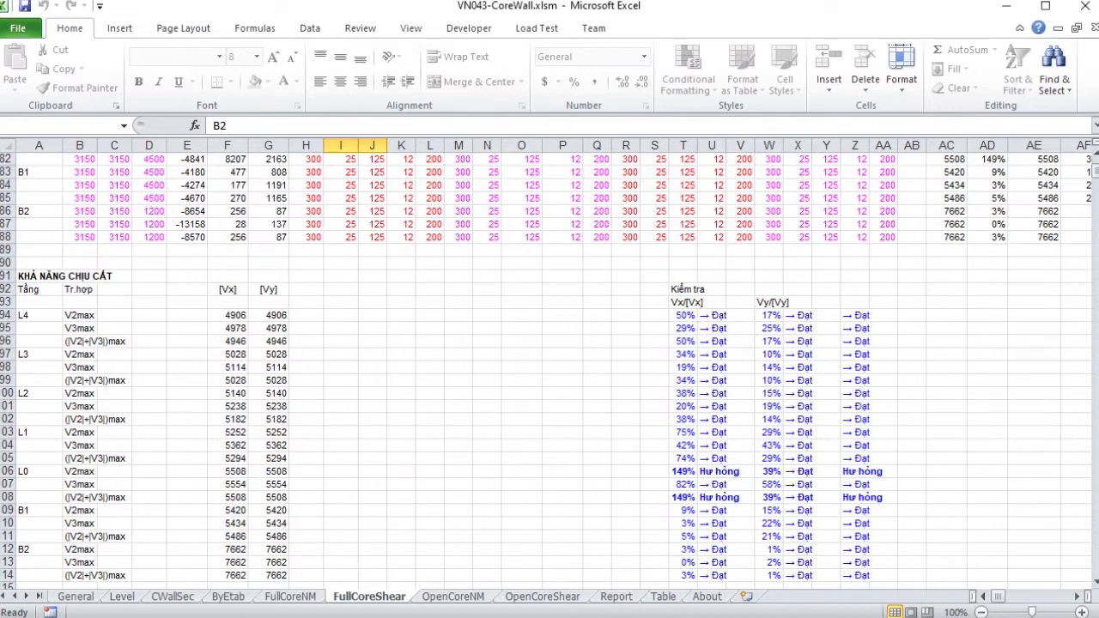
left_click_drag(8, 459, 9, 486)
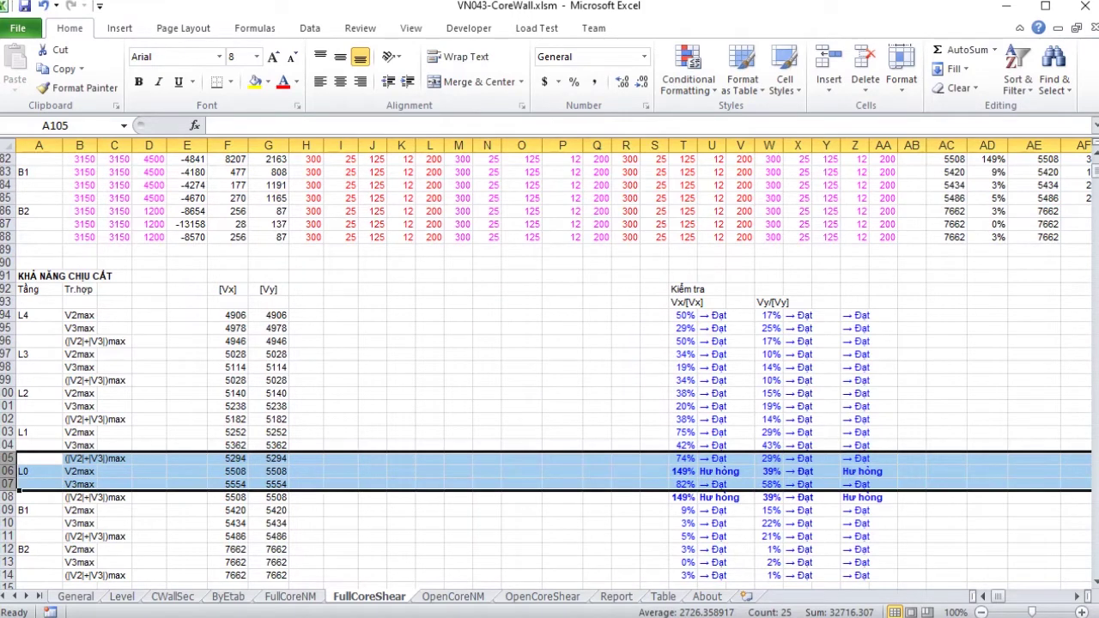
left_click(8, 471)
left_click(8, 497)
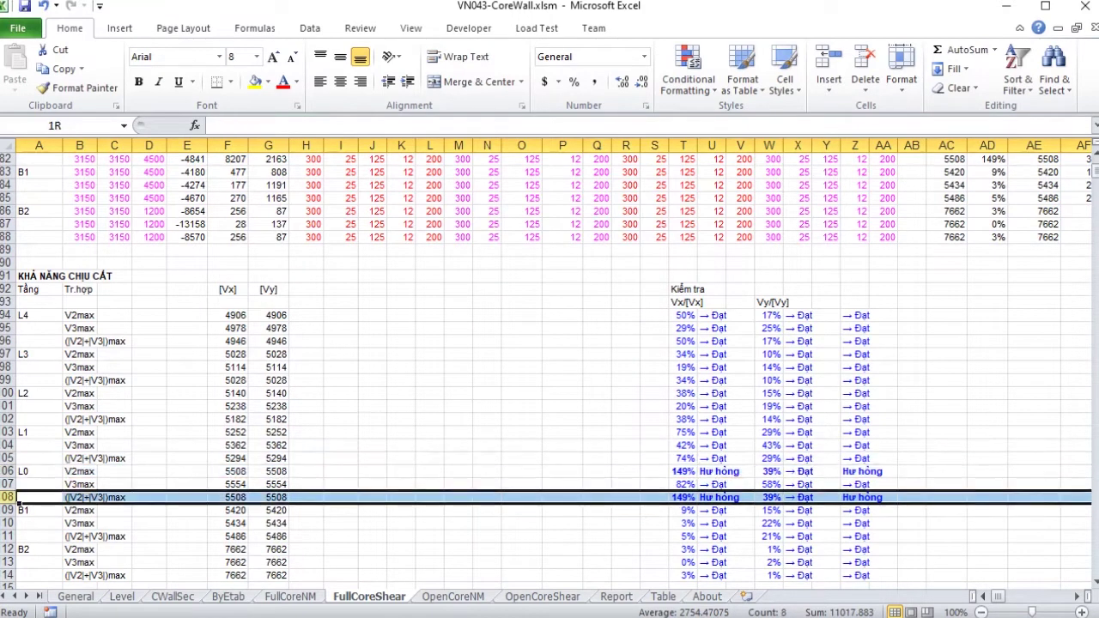
Step: Examine the design shear forces and the horizontal reinforcement inputs of wall tx1
scroll(9, 498, "up", 3)
scroll(550, 370, "up", 16)
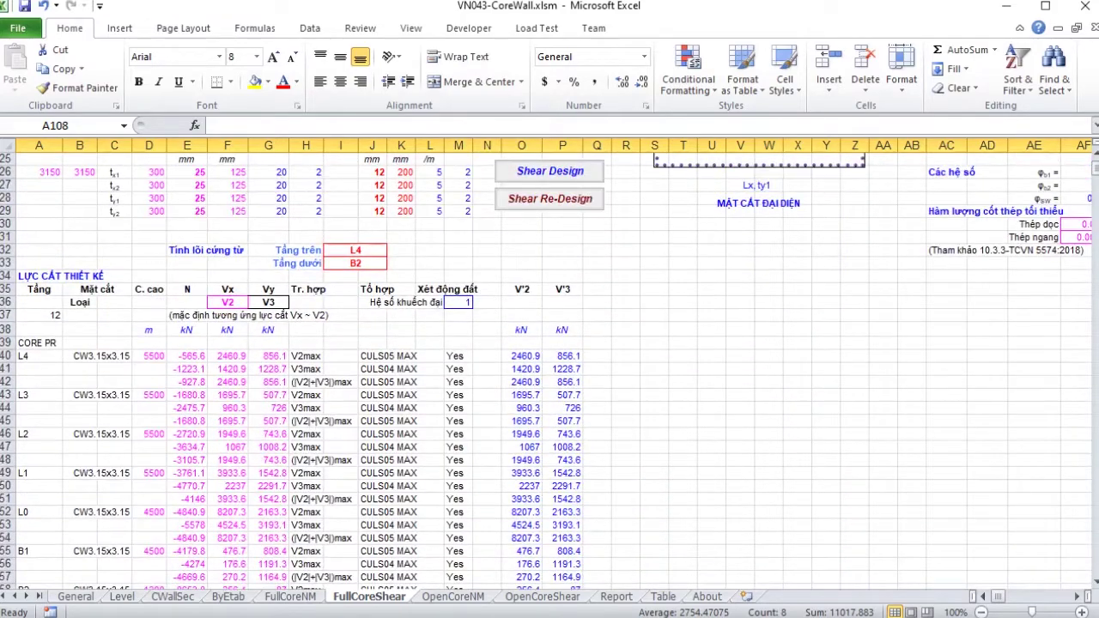
scroll(550, 369, "up", 1)
scroll(550, 369, "down", 2)
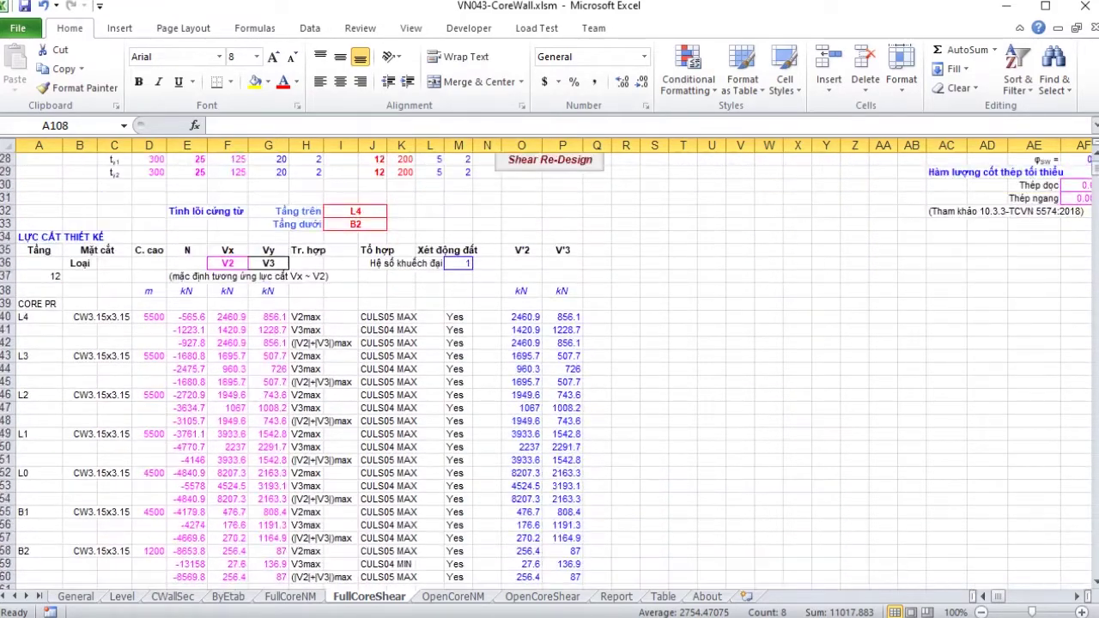
scroll(549, 369, "up", 5)
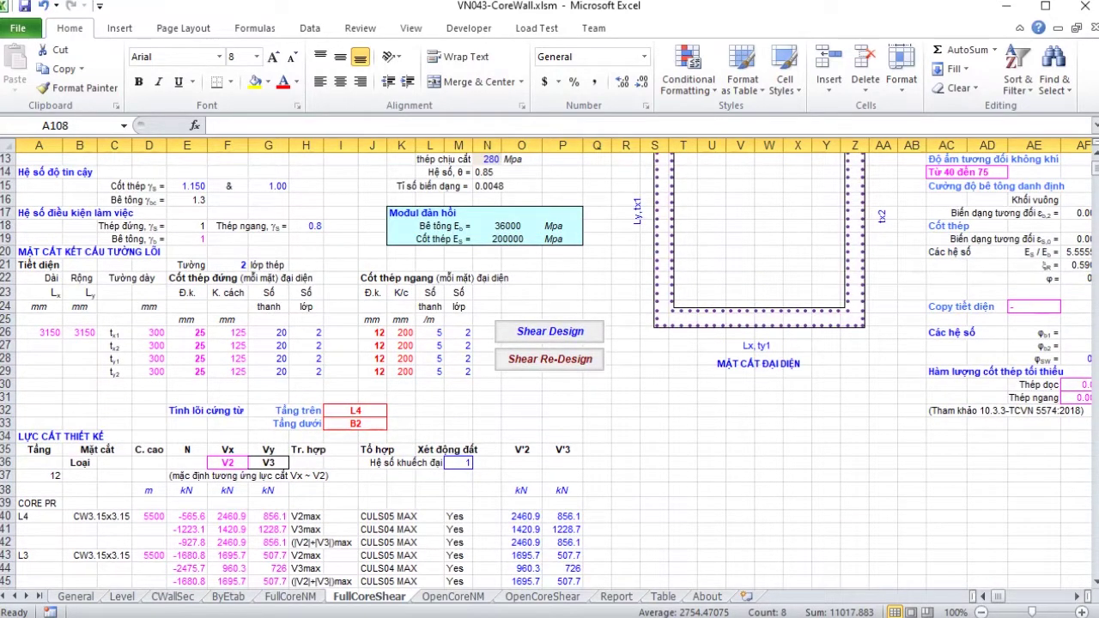
scroll(550, 370, "down", 1)
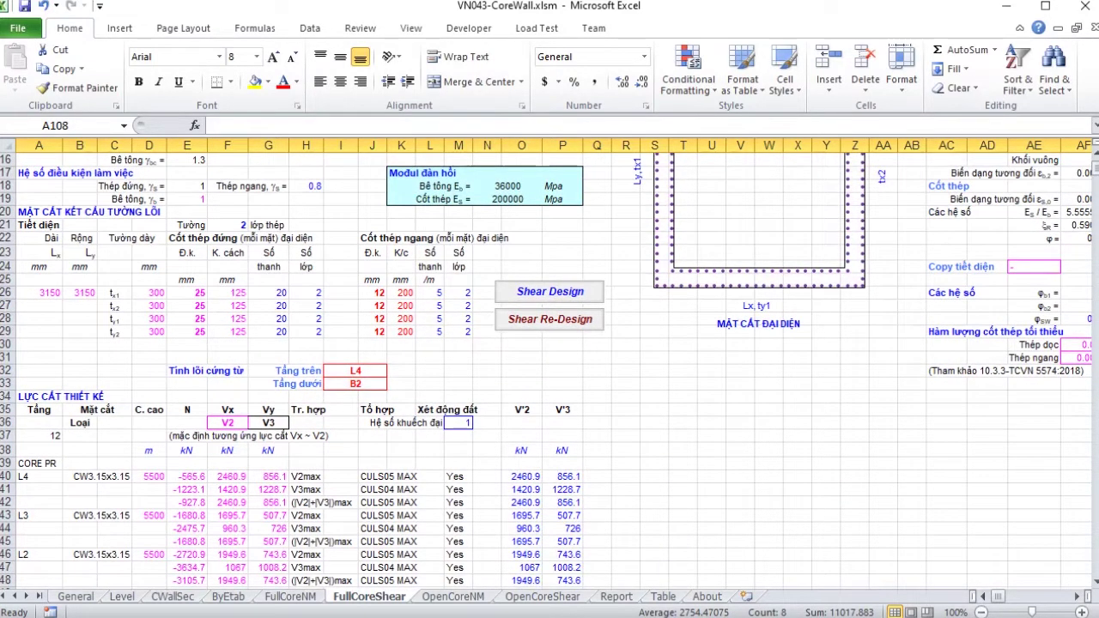
scroll(550, 370, "down", 3)
scroll(550, 370, "up", 3)
left_click(372, 292)
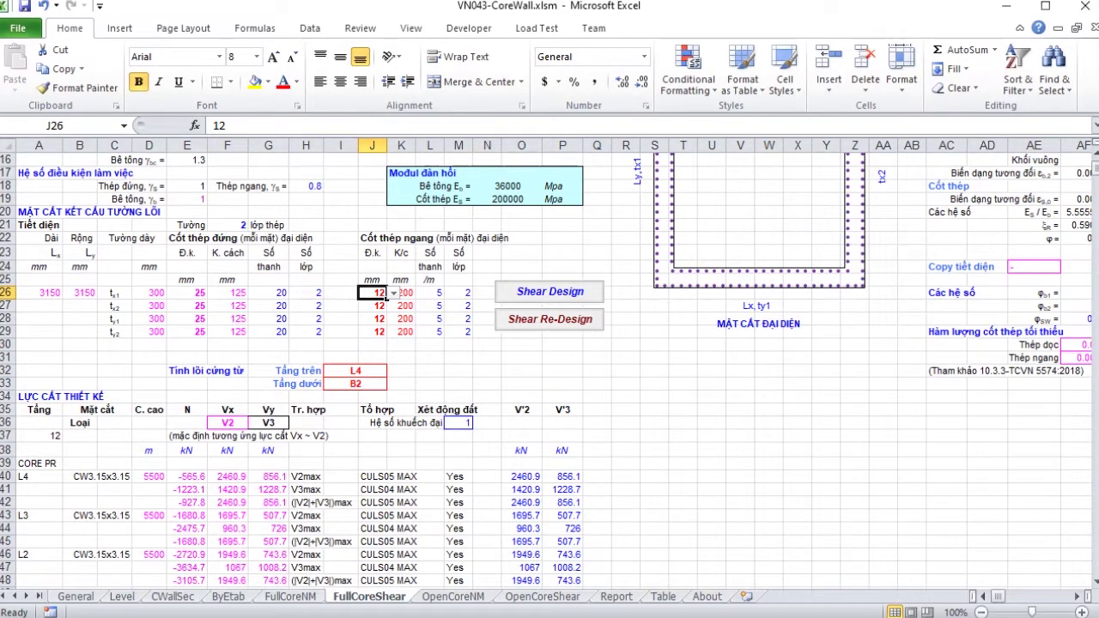
Step: Compare the storey L0 shear capacity checks with the wall reinforcement listed in the shear design table
scroll(550, 369, "down", 18)
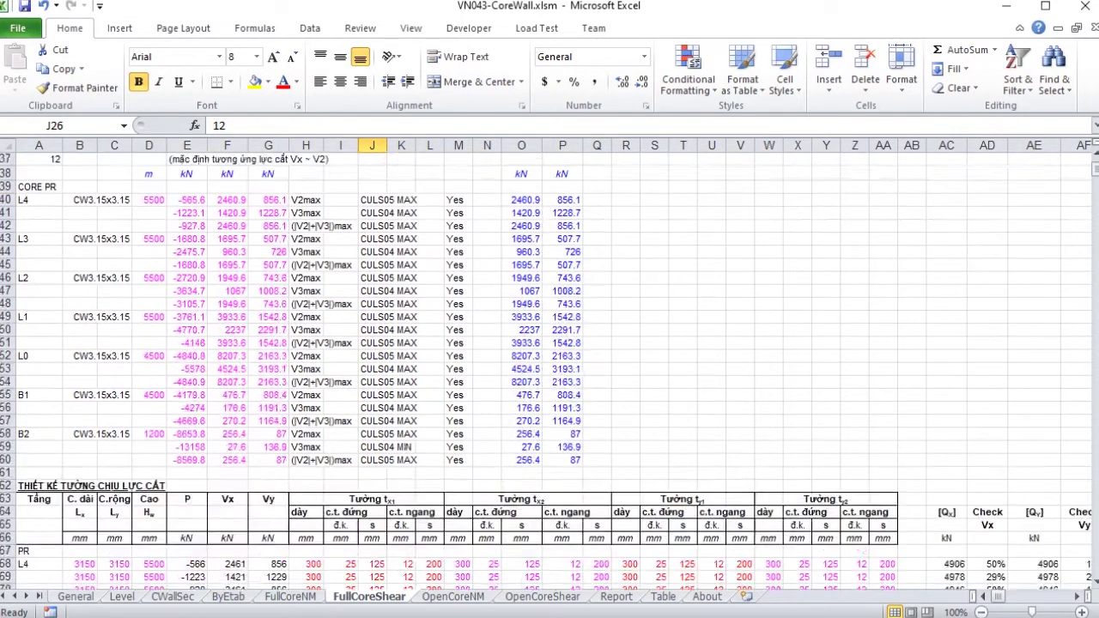
scroll(549, 369, "down", 4)
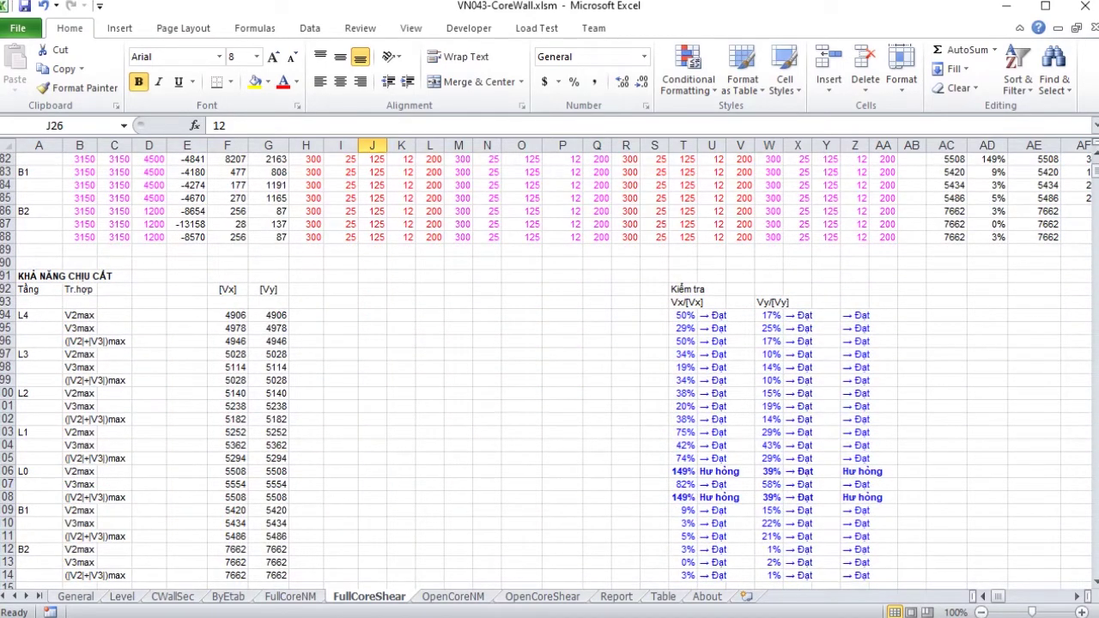
left_click_drag(7, 470, 7, 502)
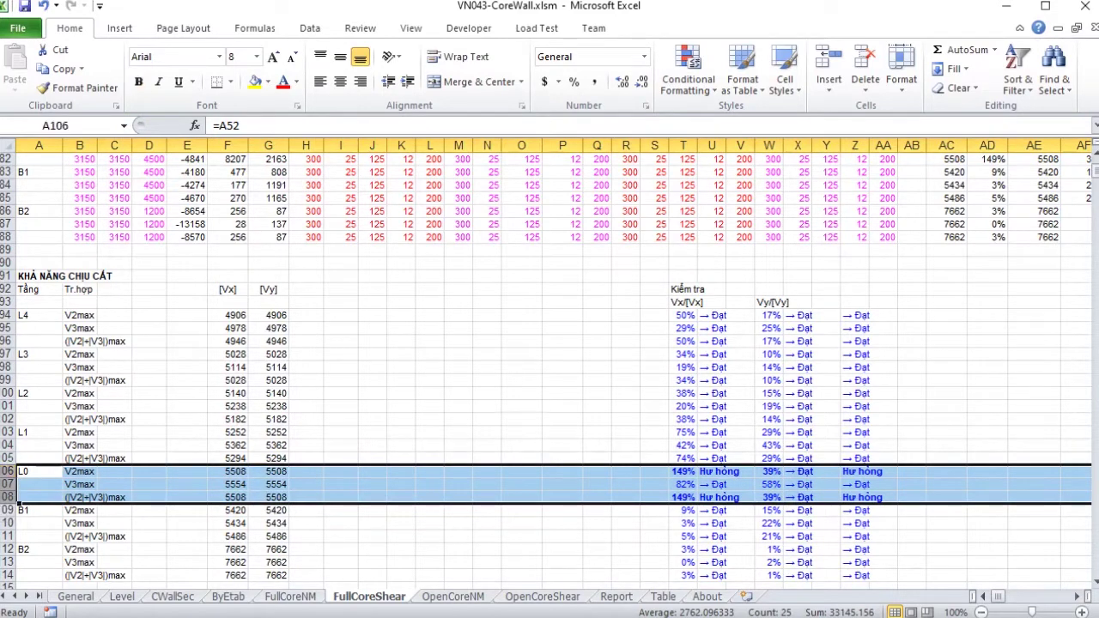
left_click(521, 354)
scroll(521, 353, "up", 2)
scroll(550, 361, "up", 3)
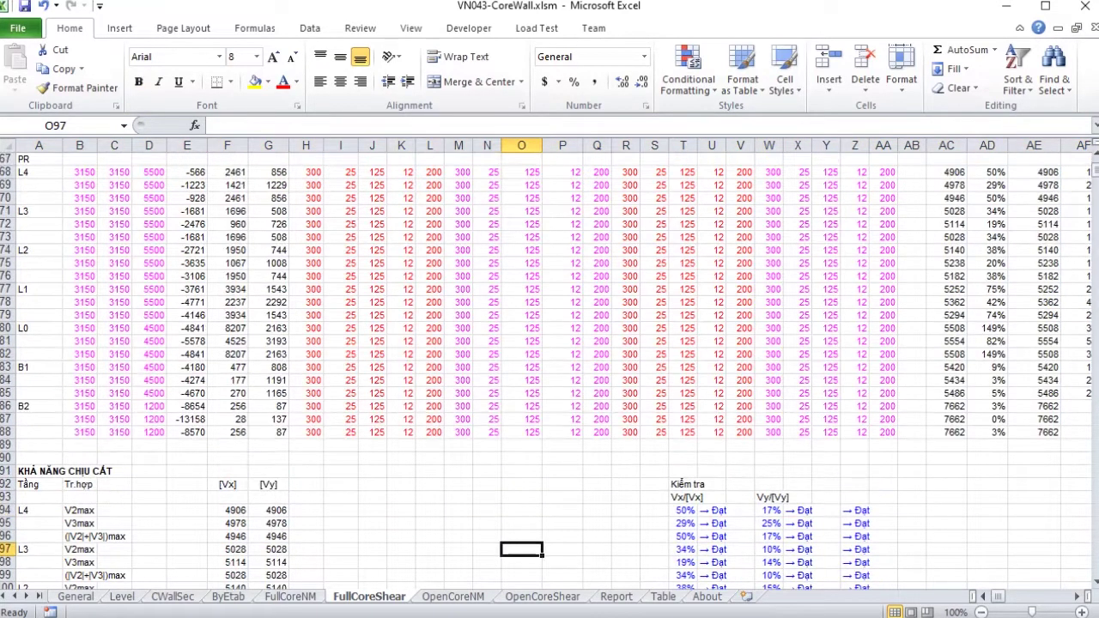
left_click_drag(7, 328, 7, 354)
left_click_drag(340, 328, 340, 354)
right_click(346, 341)
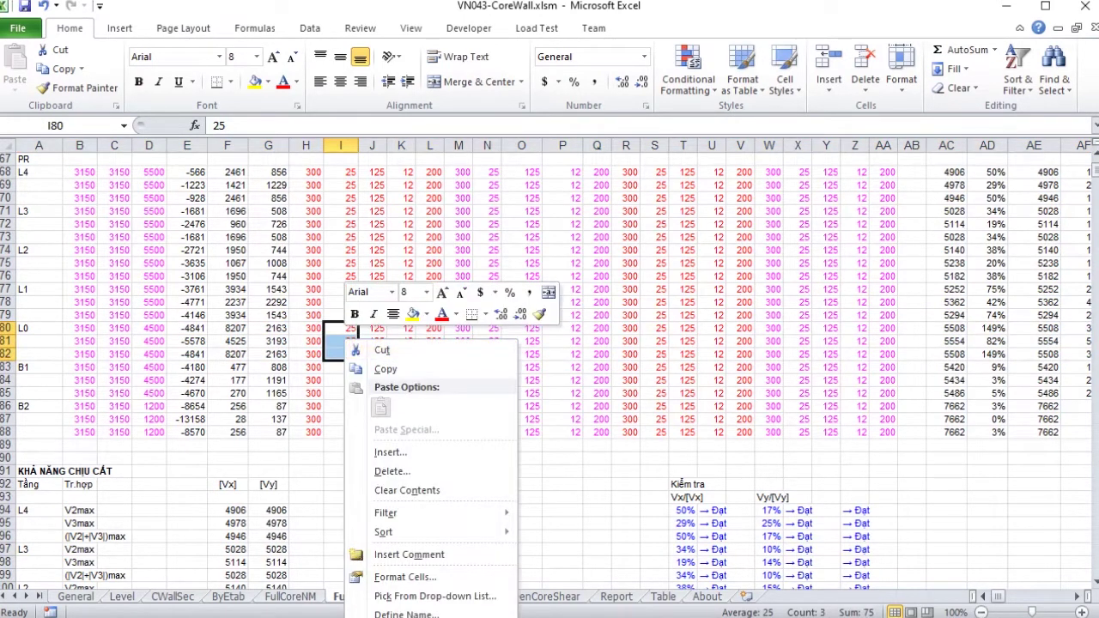
key("Escape")
left_click(340, 328)
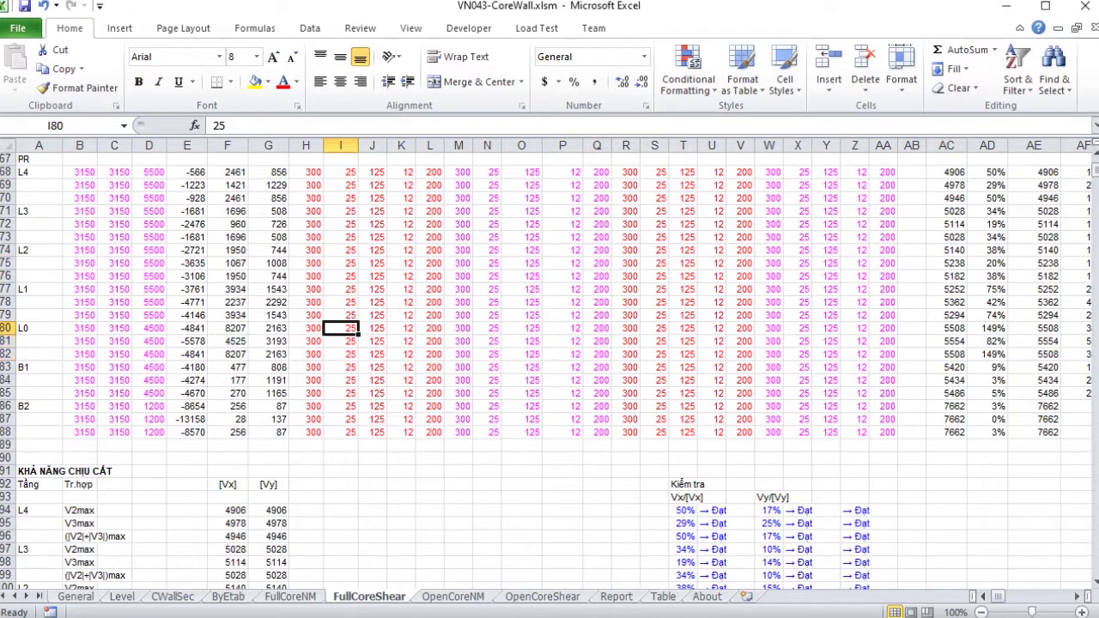
Step: Set the horizontal bar diameter of wall tx1 to 20 mm in the first two L0 rows of the shear design table
left_click(401, 328)
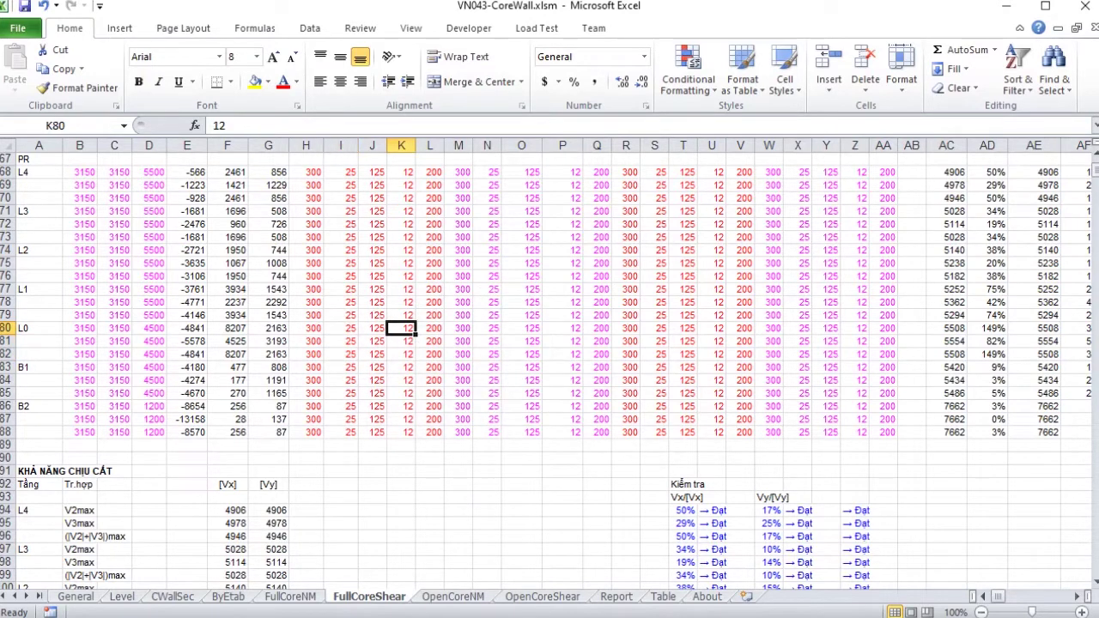
type("20")
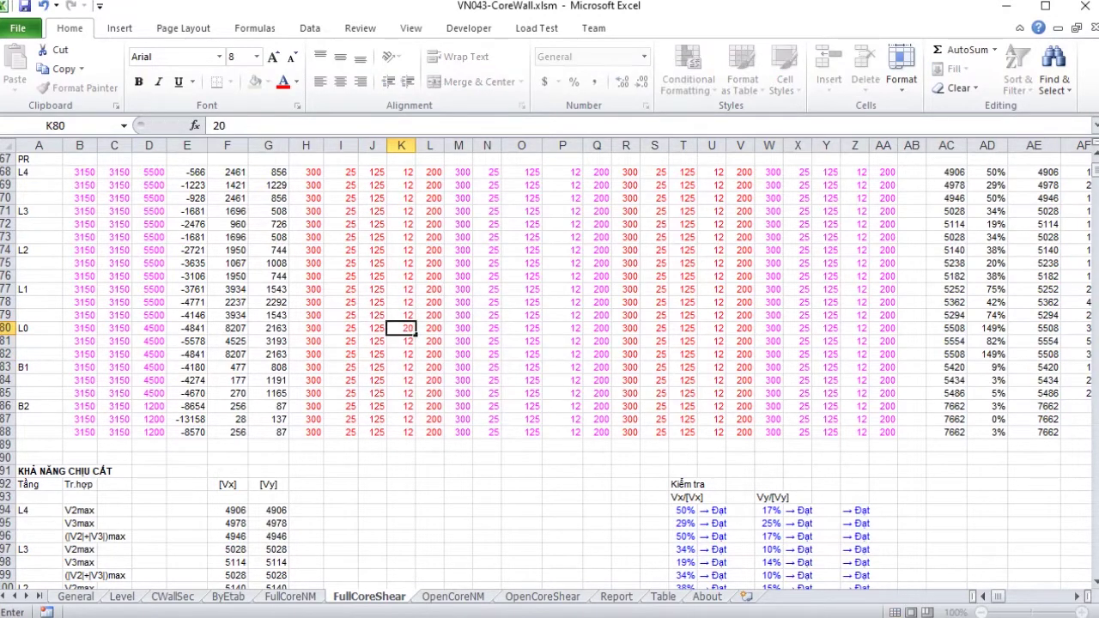
key("Return")
type("20")
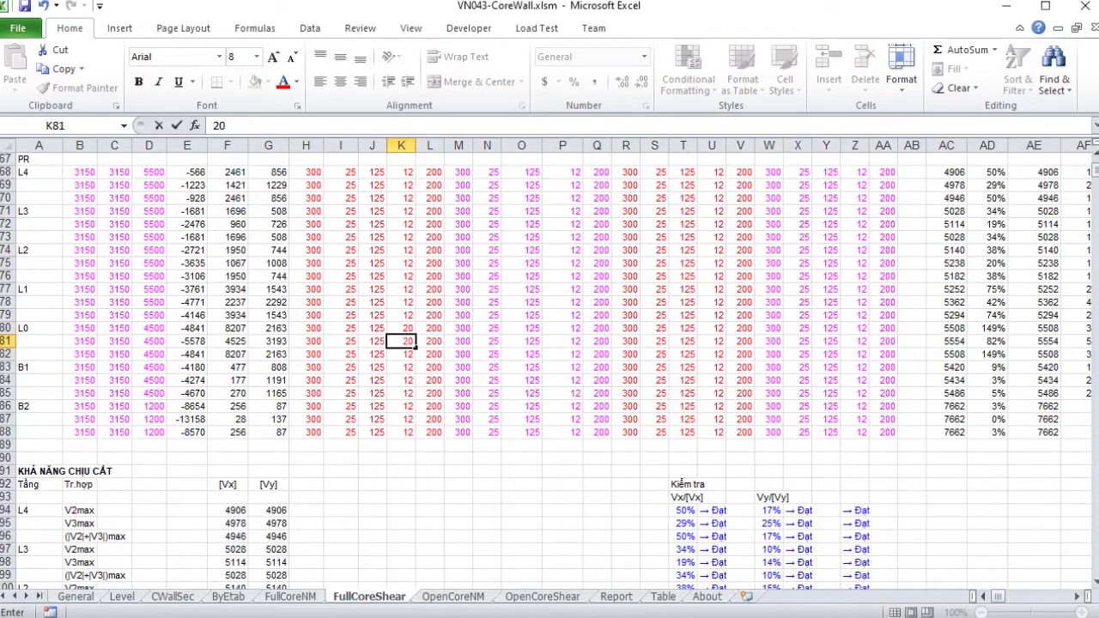
key("Tab")
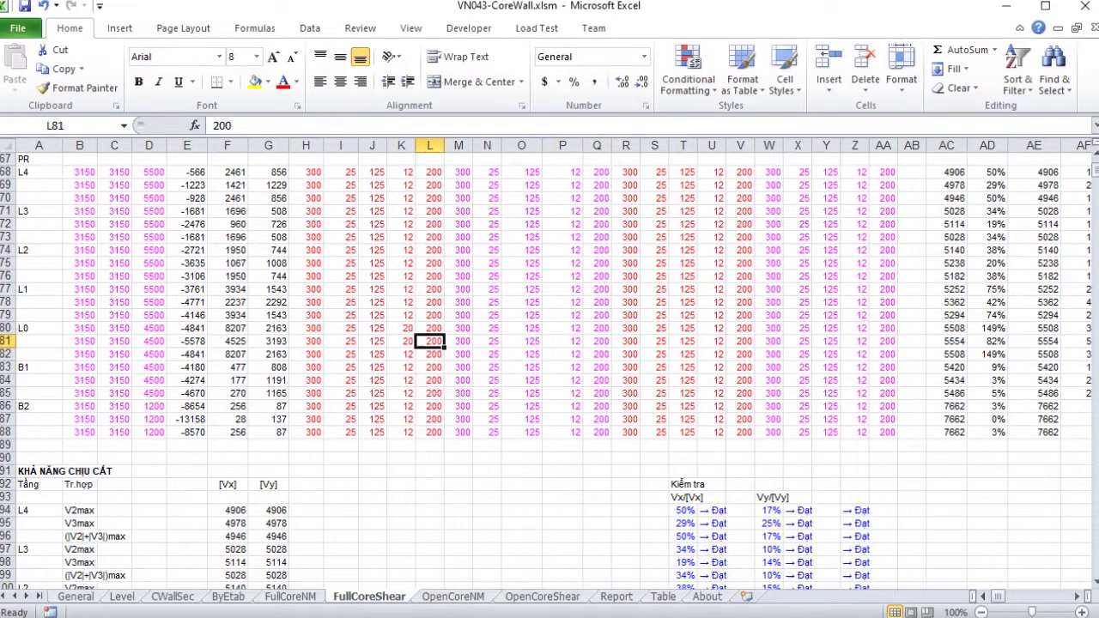
Step: Set the horizontal bar spacing of wall tx1 to 150 mm in the last two L0 rows and the first B1 row
type("150")
key("Return")
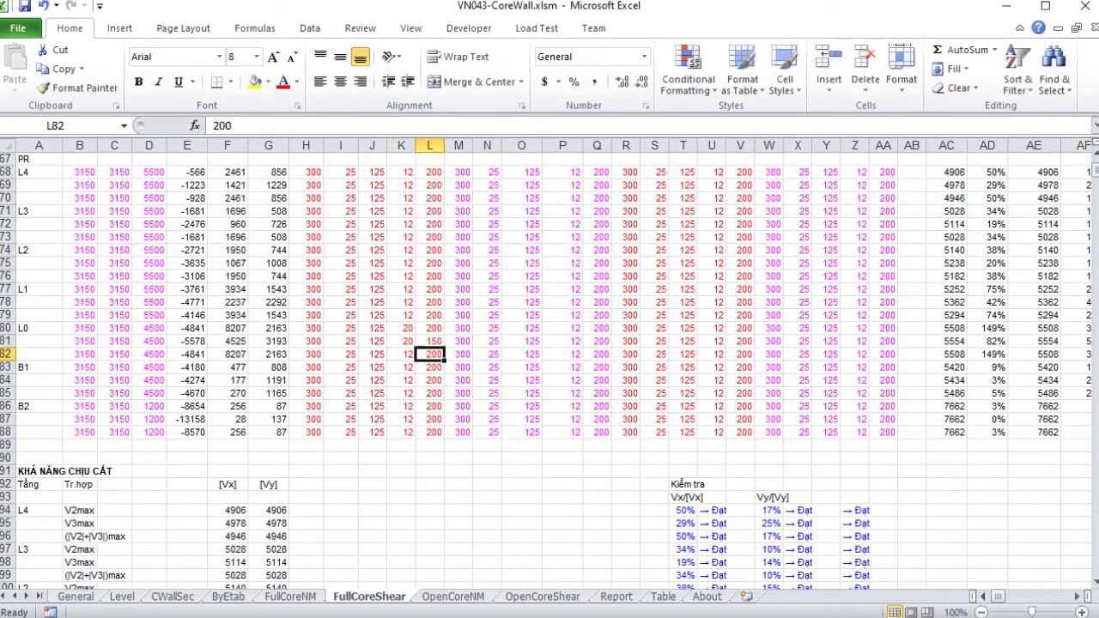
type("150")
key("Return")
type("1")
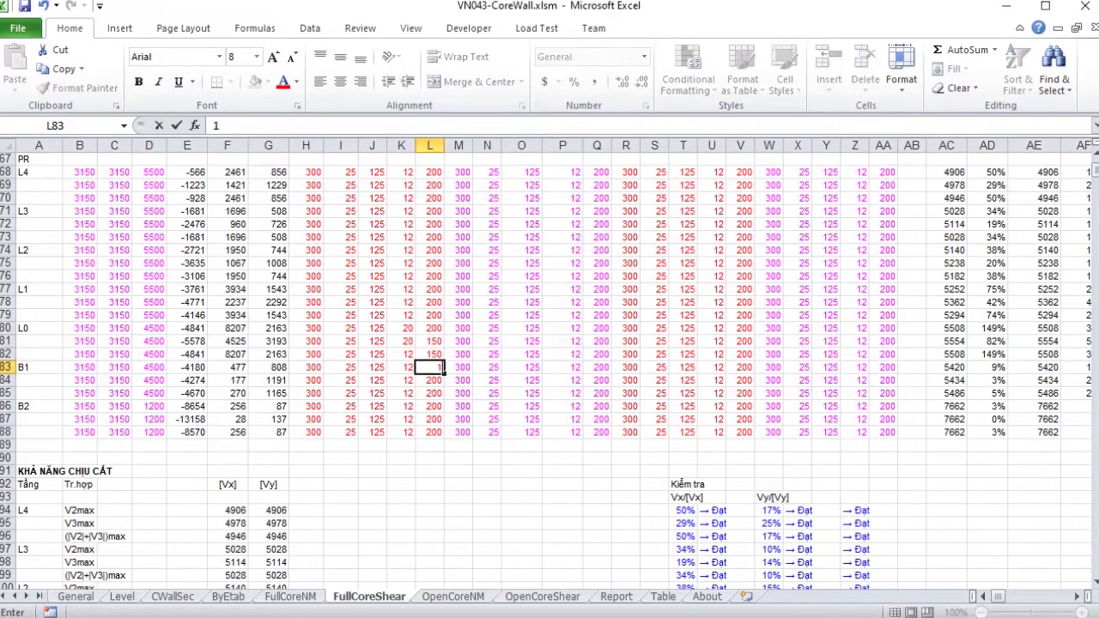
type("50")
key("Return")
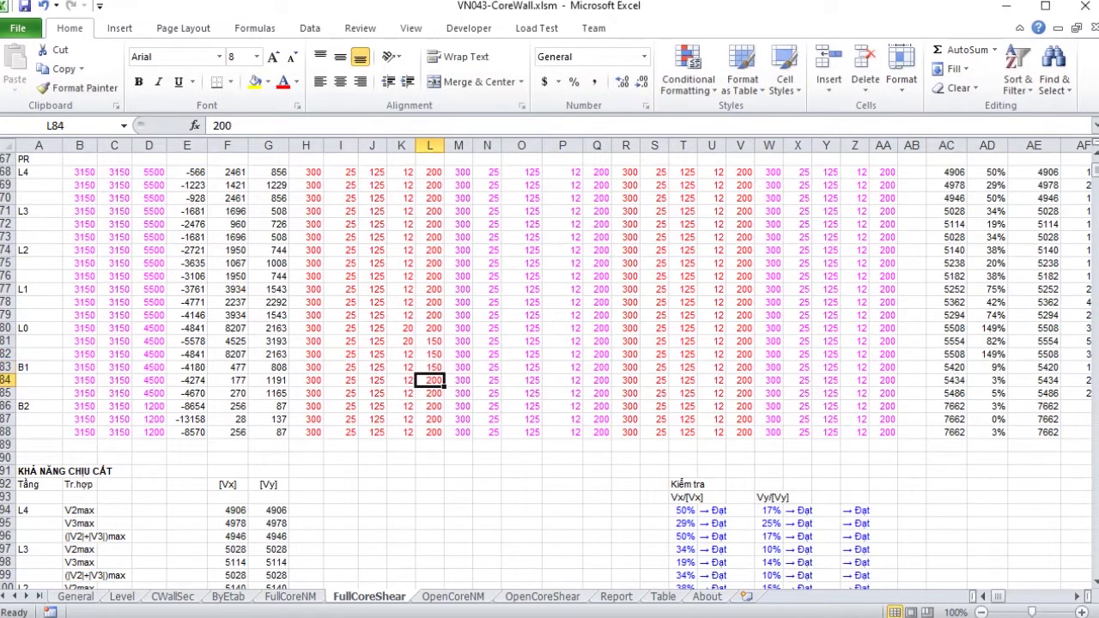
Step: Set the horizontal bar diameter of wall tx1 to 20 mm in the third L0 row
left_click(402, 341)
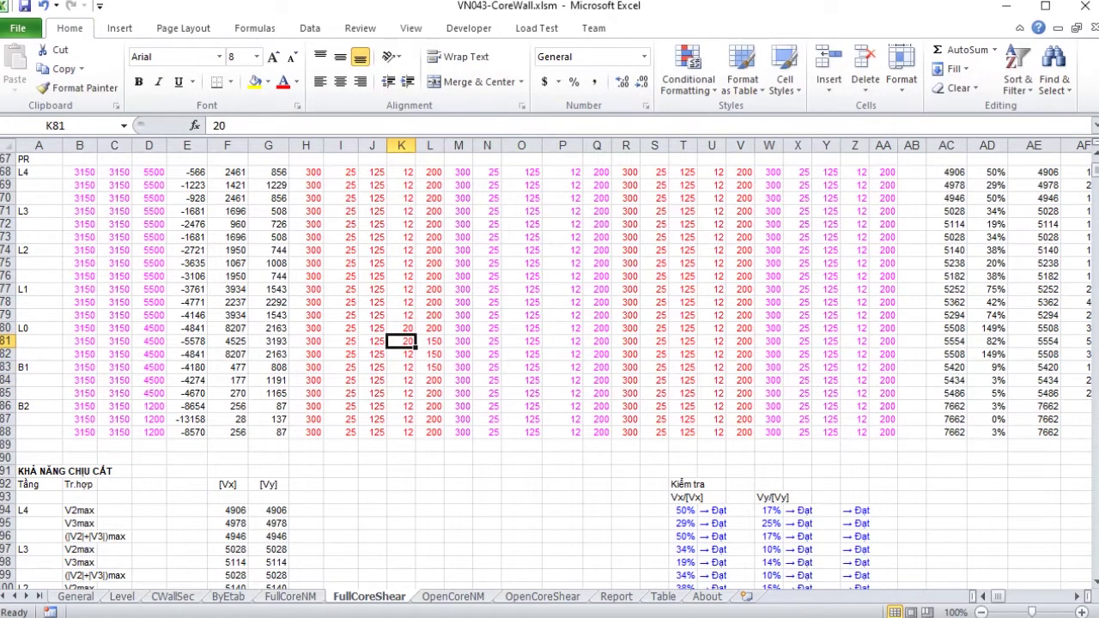
left_click(401, 354)
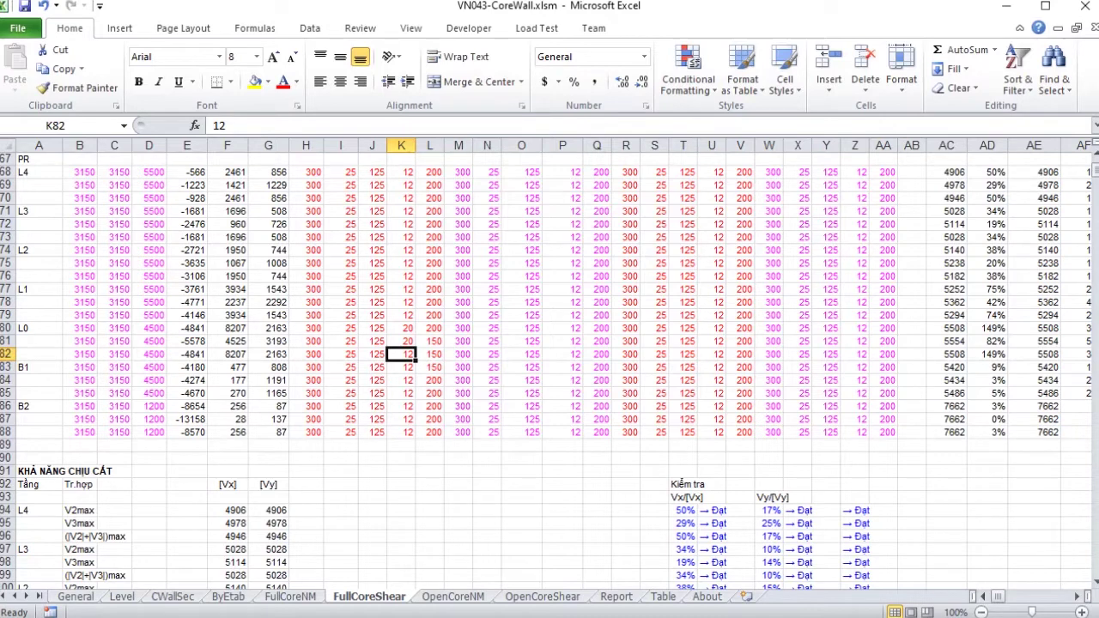
type("20")
key("Return")
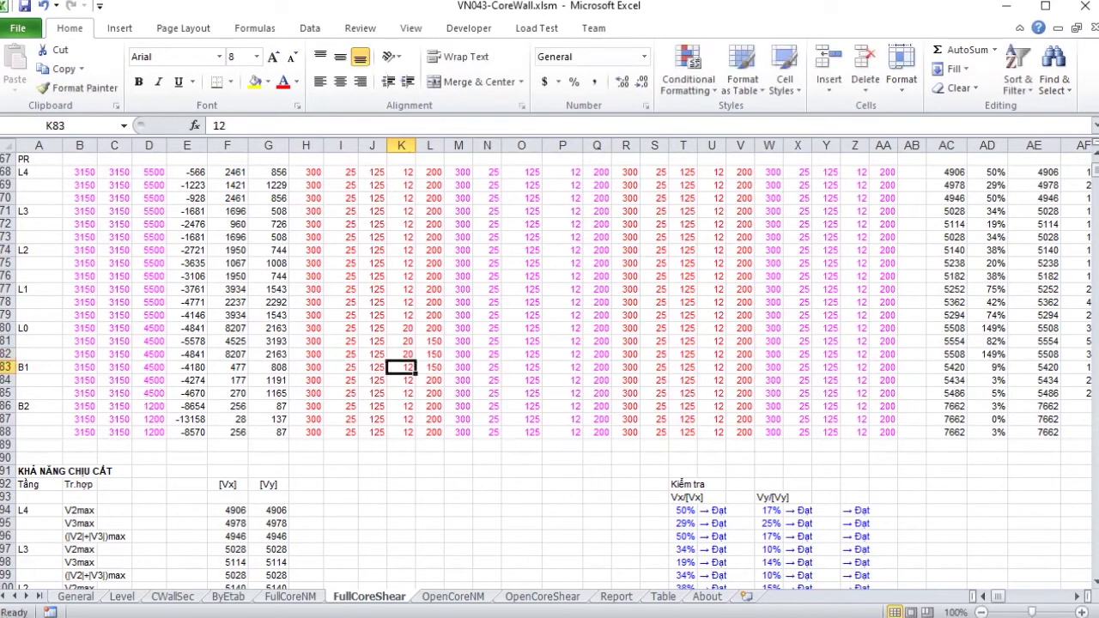
Step: Set wall tx1's horizontal bar spacing to 150 mm in the first L0 row and 200 mm in the first B1 row
key("Right")
key("Up")
key("Up")
key("Up")
type("150")
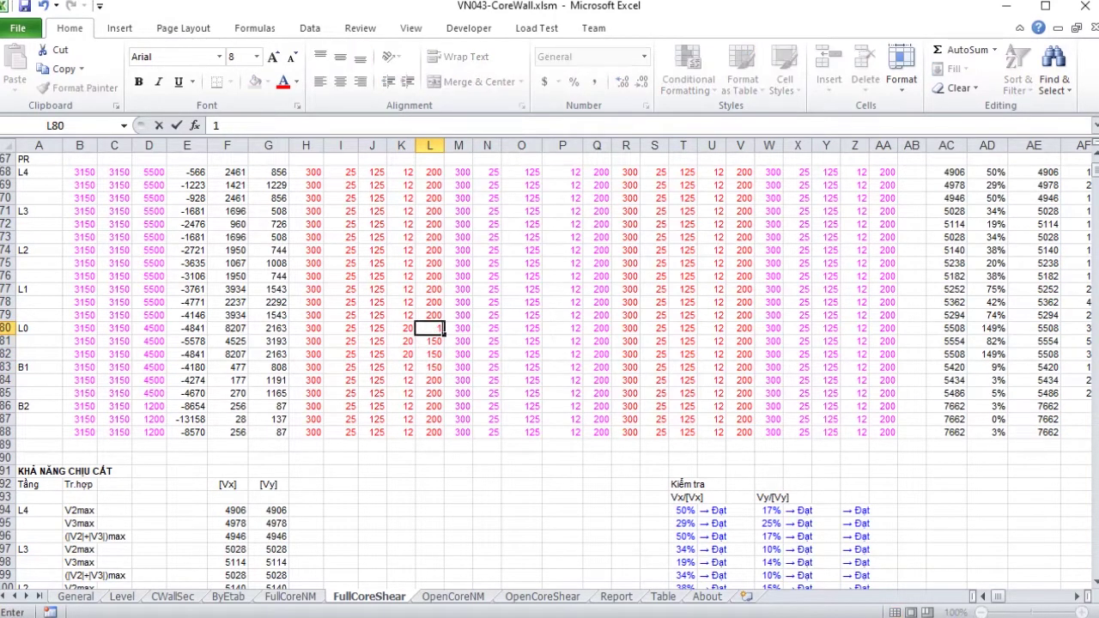
key("Return")
key("Return")
key("Return")
type("200")
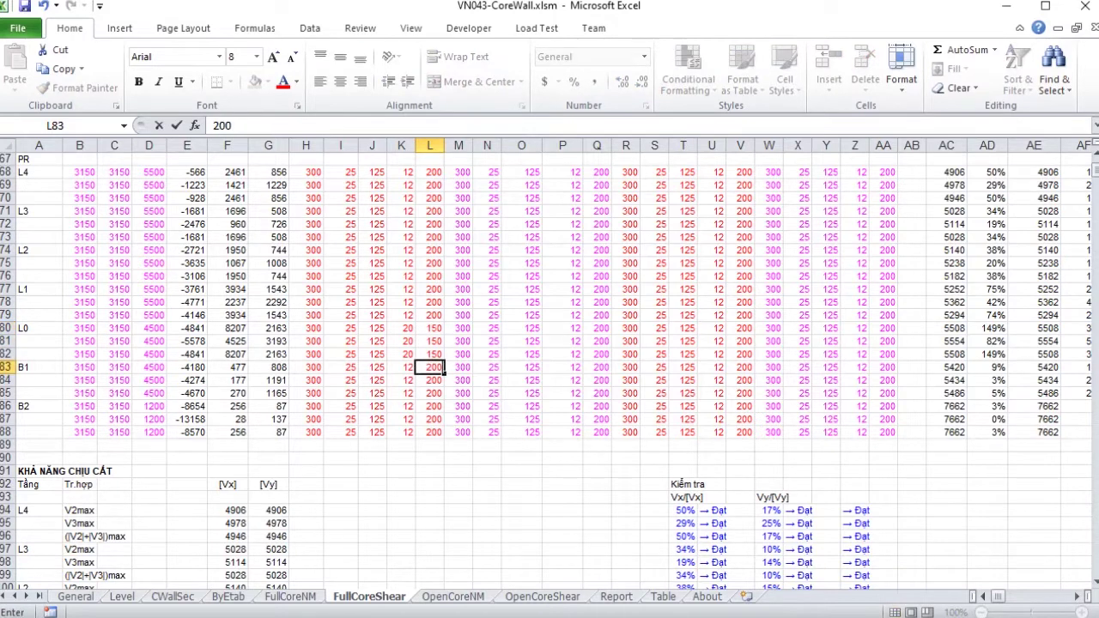
key("Return")
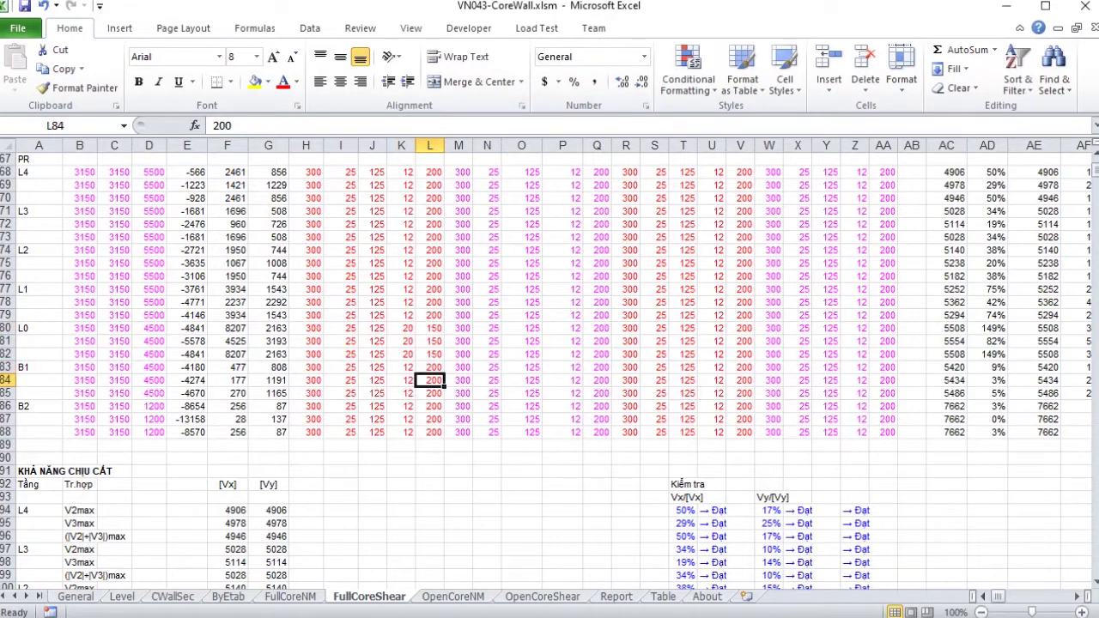
Step: Copy wall tx1's horizontal bar diameter and spacing in the three L0 rows, and paste them as values for walls tx2, ty1 and ty2
left_click_drag(401, 328, 430, 354)
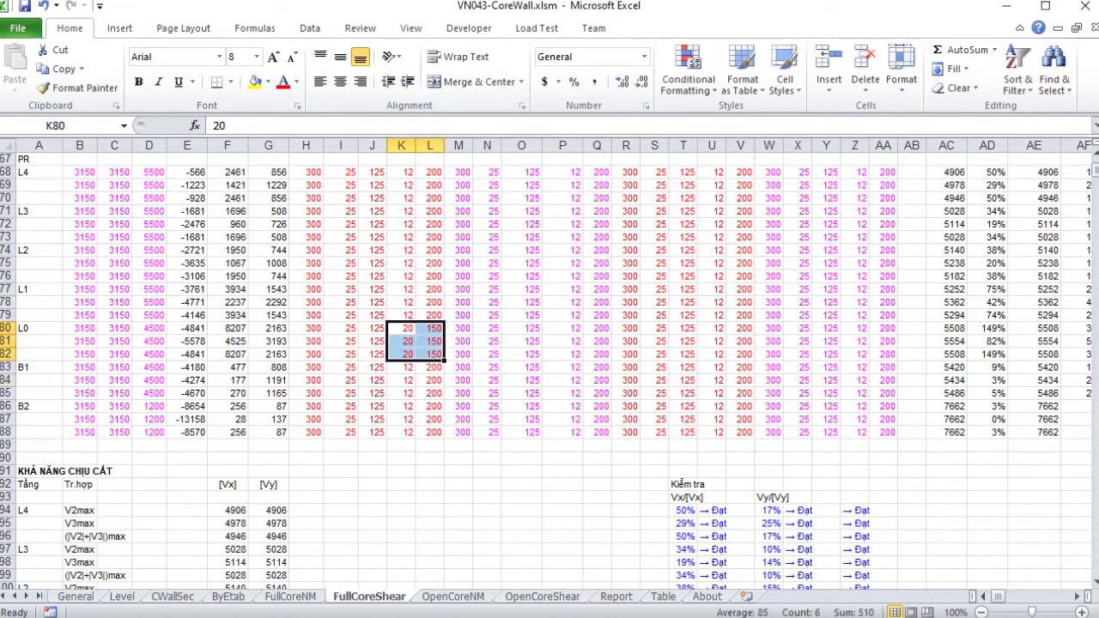
key("ctrl+c")
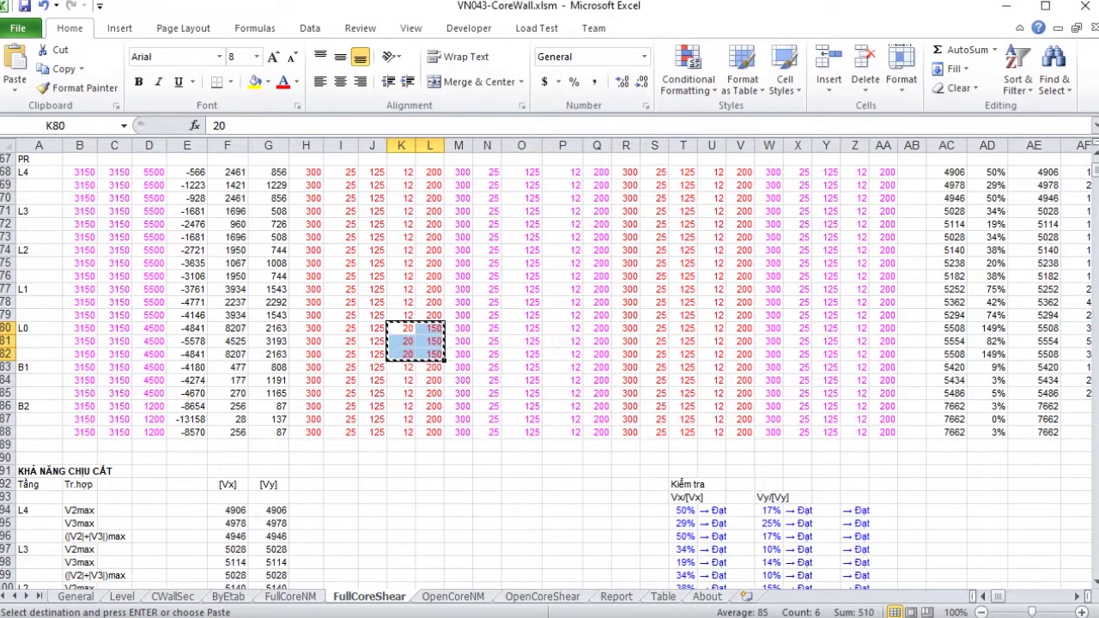
right_click(560, 331)
left_click(571, 392)
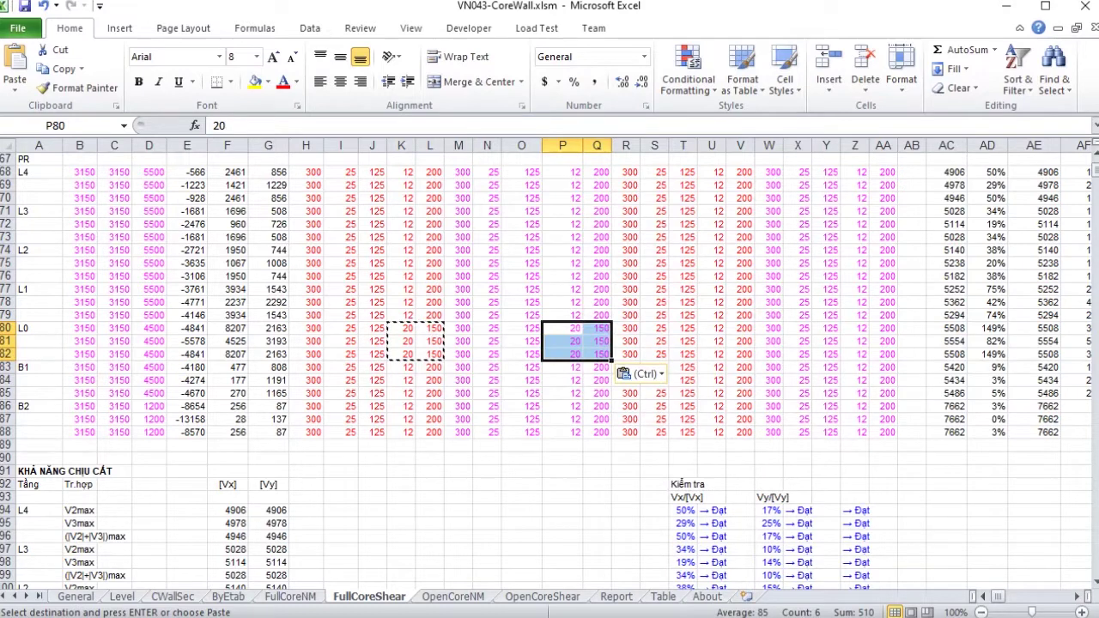
left_click(713, 328)
right_click(715, 328)
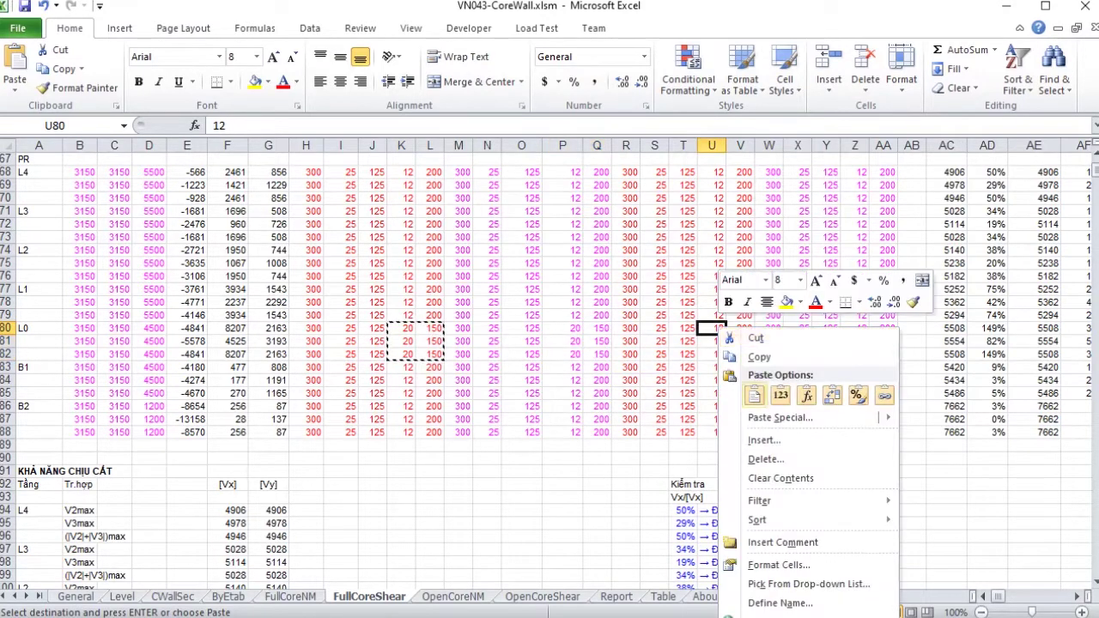
left_click(779, 394)
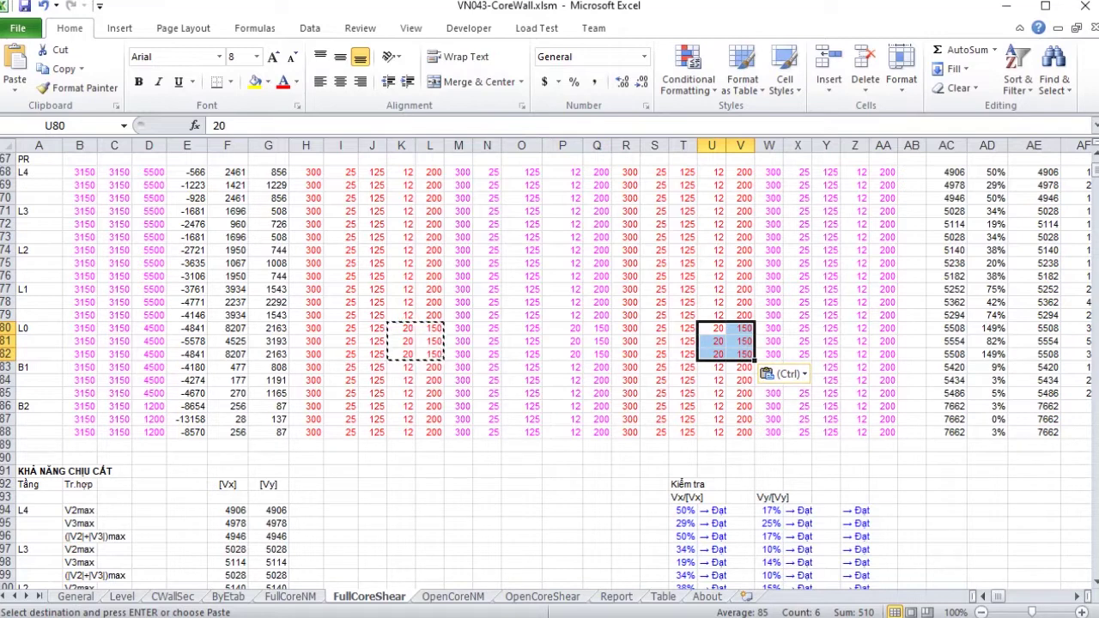
left_click(854, 328)
right_click(856, 329)
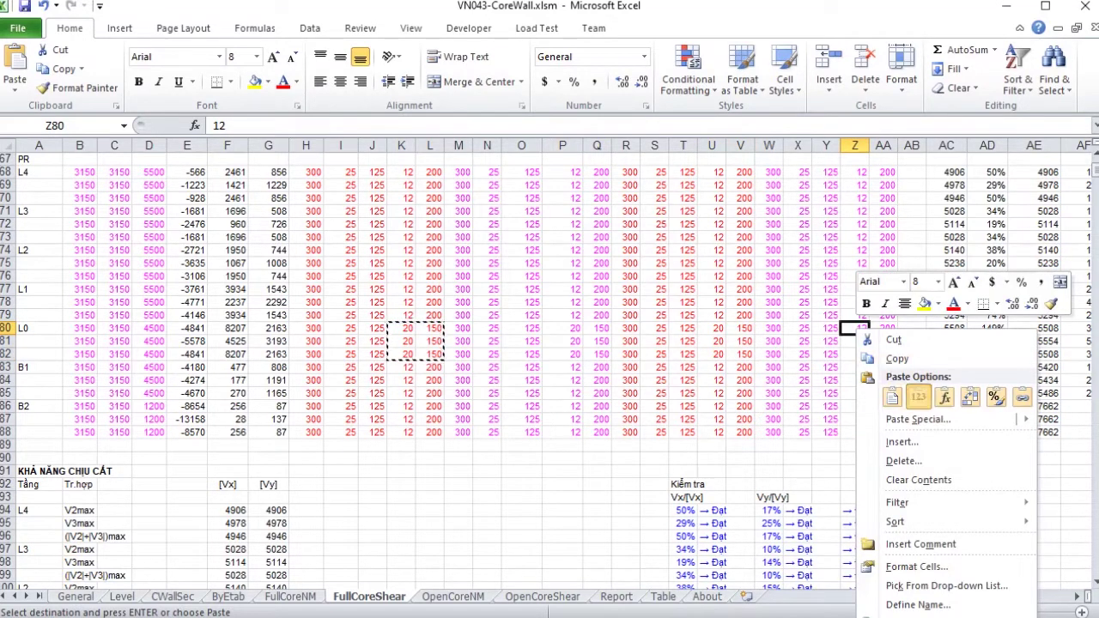
left_click(918, 397)
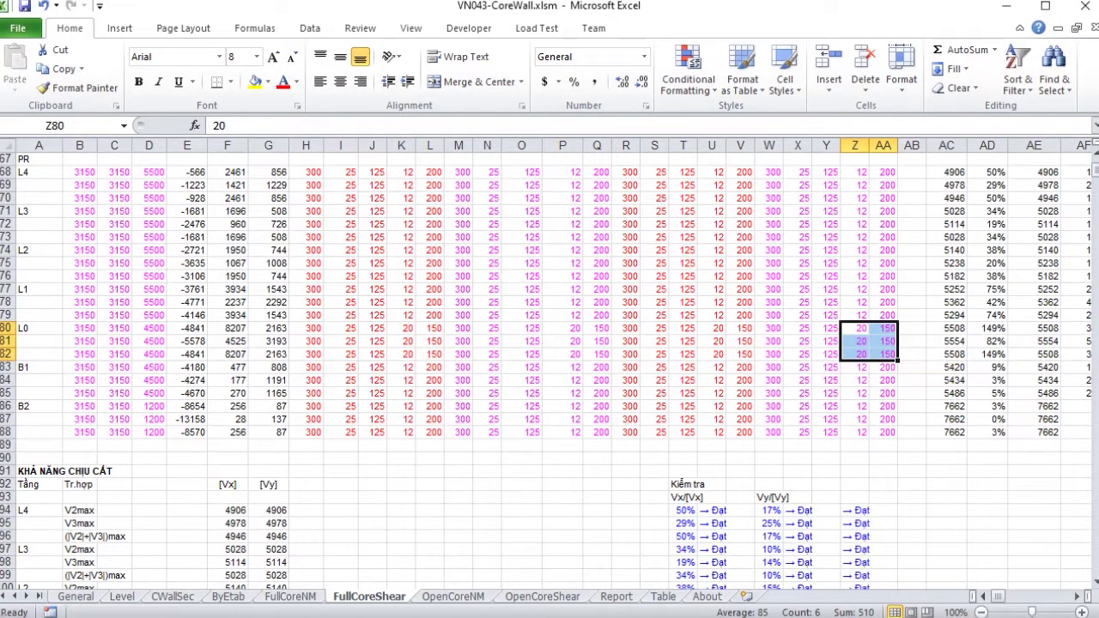
Step: Run Shear Re-Design on the core wall with the revised L0 horizontal reinforcement
left_click_drag(9, 328, 9, 354)
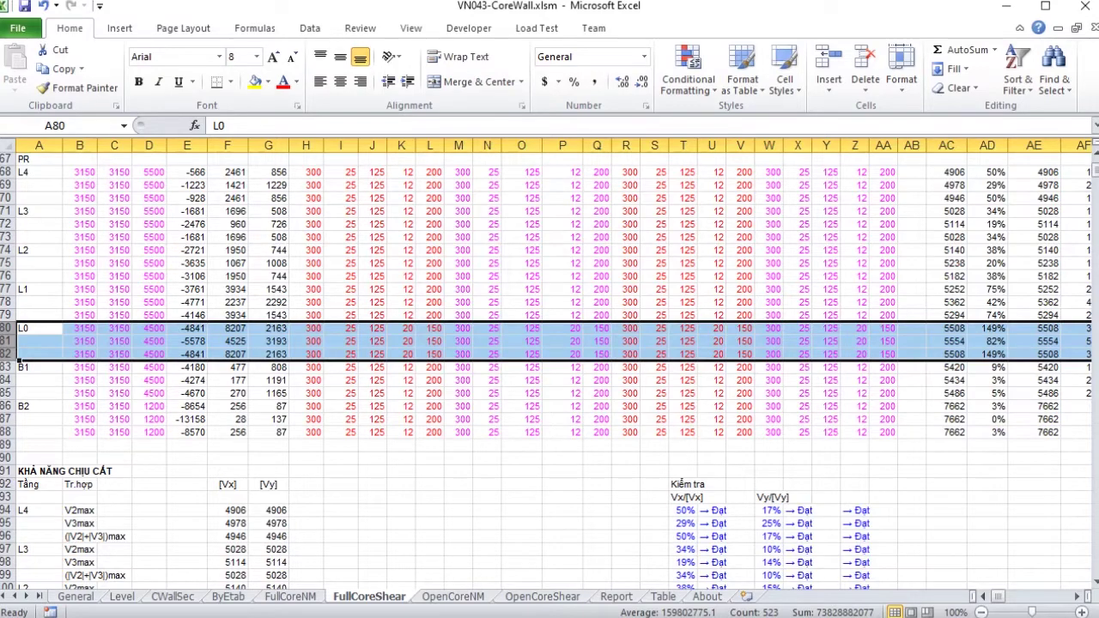
left_click(522, 419)
scroll(521, 419, "up", 9)
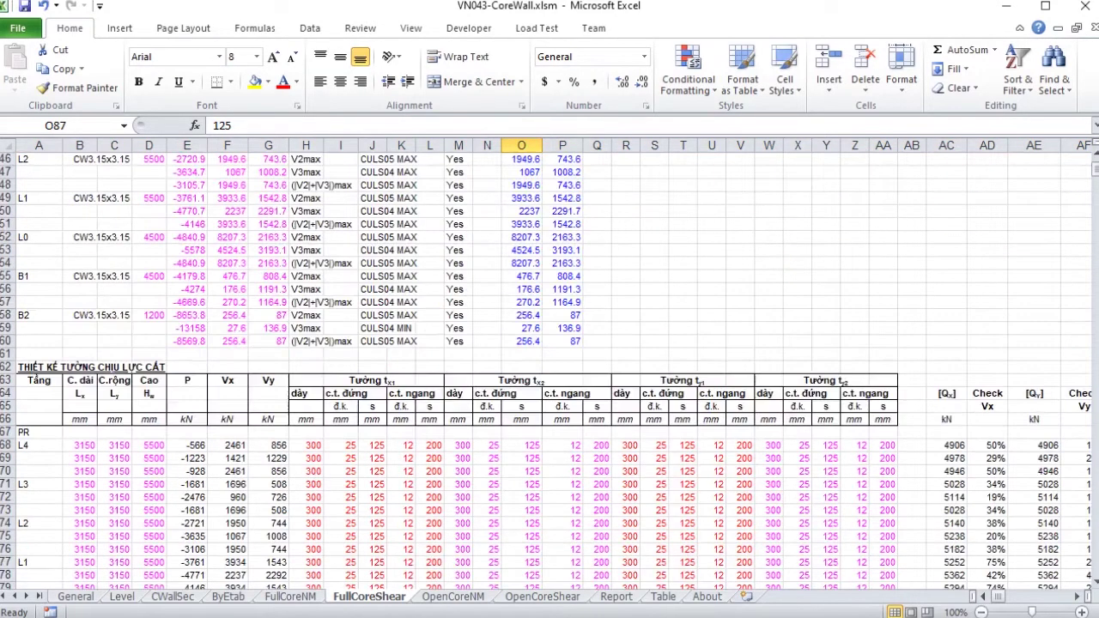
scroll(550, 369, "up", 8)
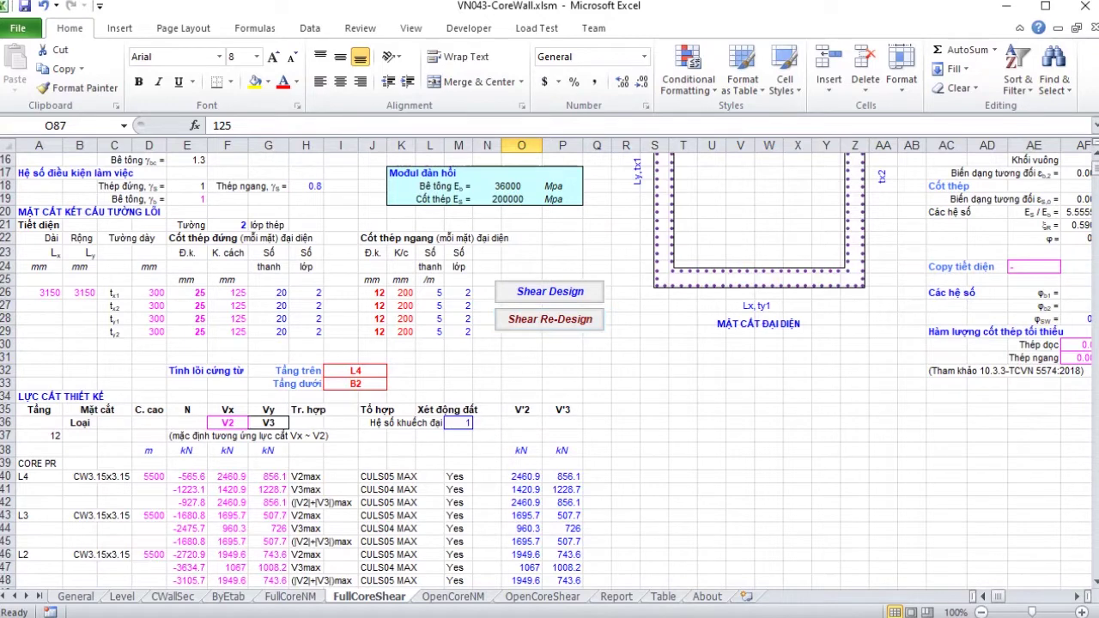
scroll(549, 369, "down", 2)
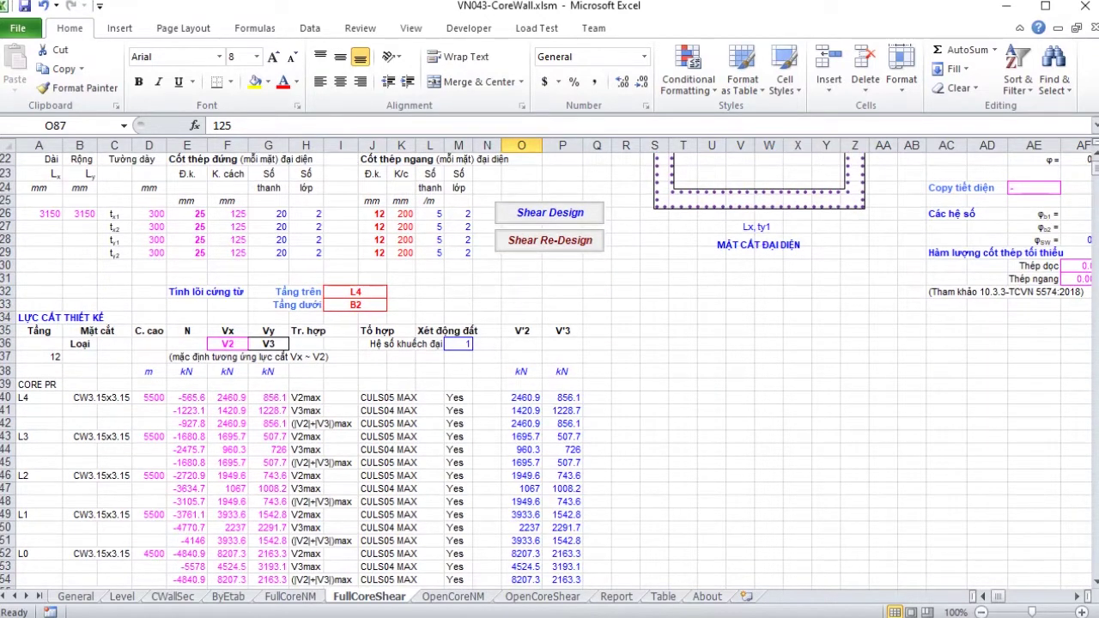
left_click(549, 240)
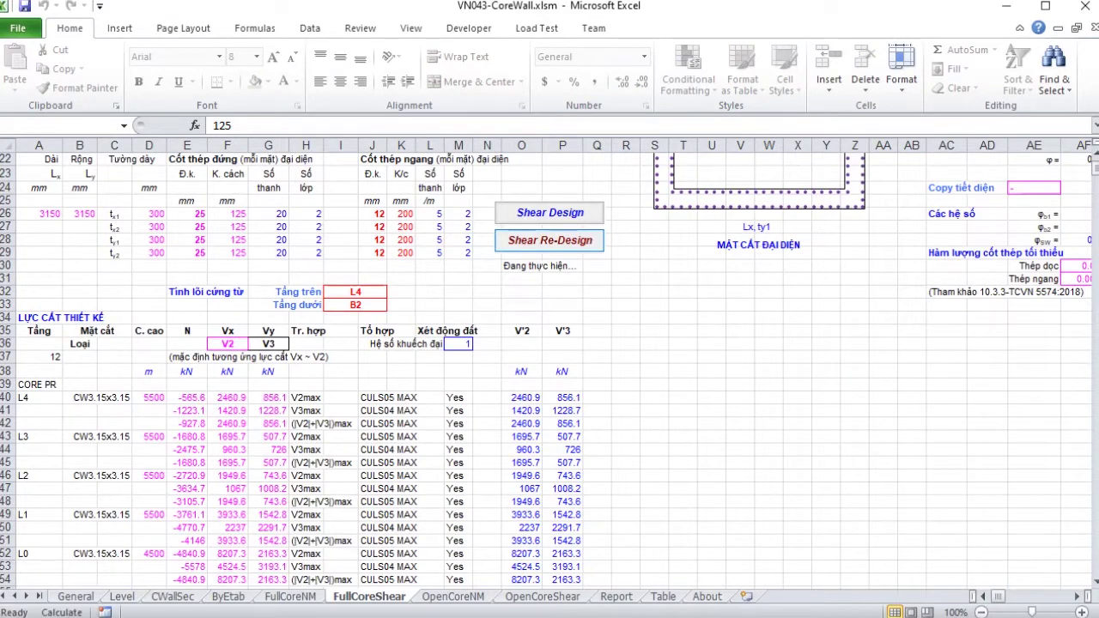
Step: Examine the recalculated storey L0 shear capacities and the Vx and Vy checks in the results table
scroll(550, 369, "down", 20)
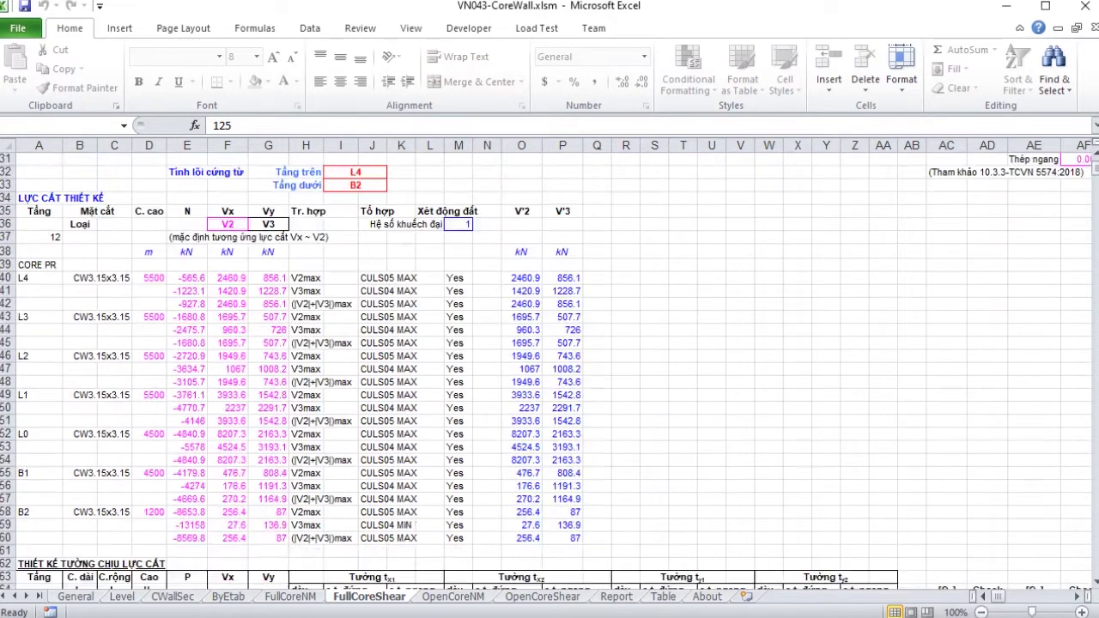
scroll(550, 370, "up", 4)
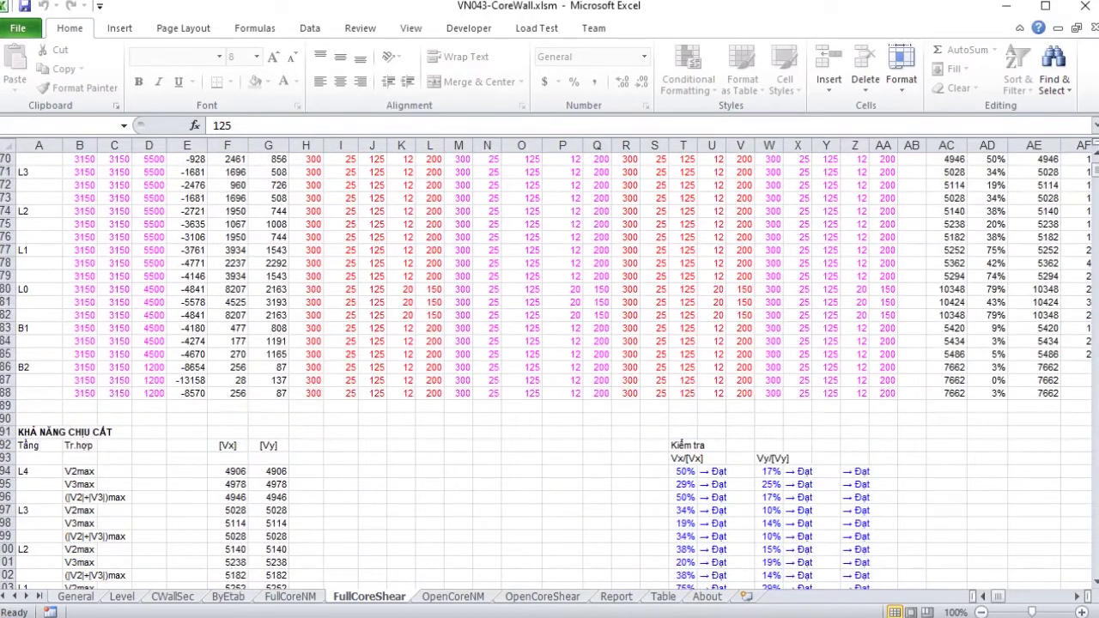
scroll(550, 370, "down", 6)
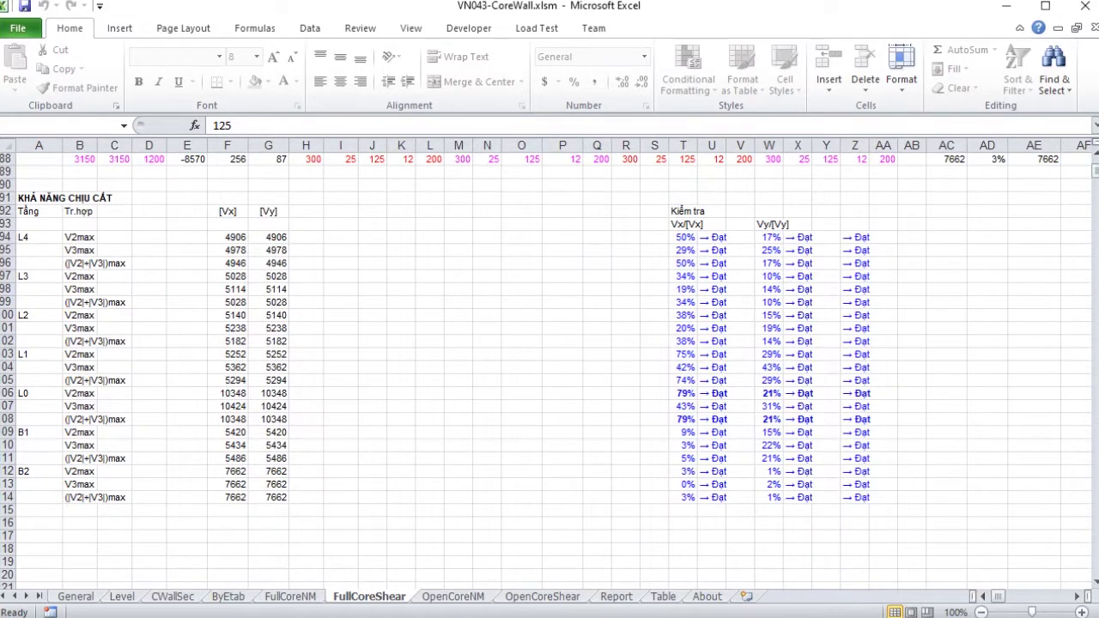
left_click(38, 393)
left_click_drag(7, 393, 7, 419)
scroll(549, 370, "up", 5)
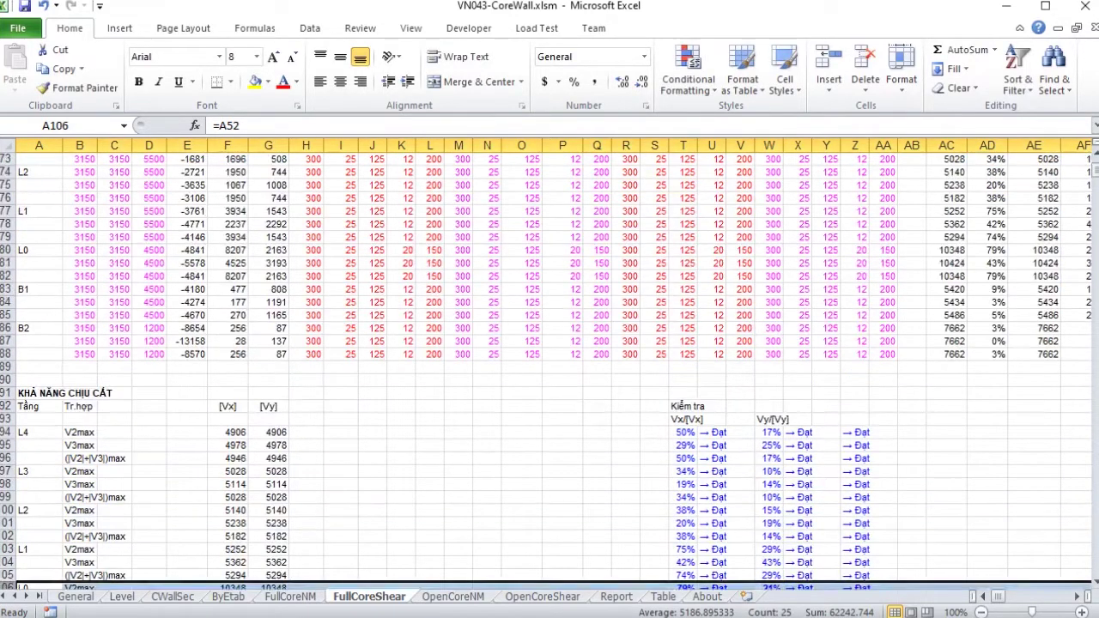
left_click(947, 472)
scroll(550, 369, "up", 4)
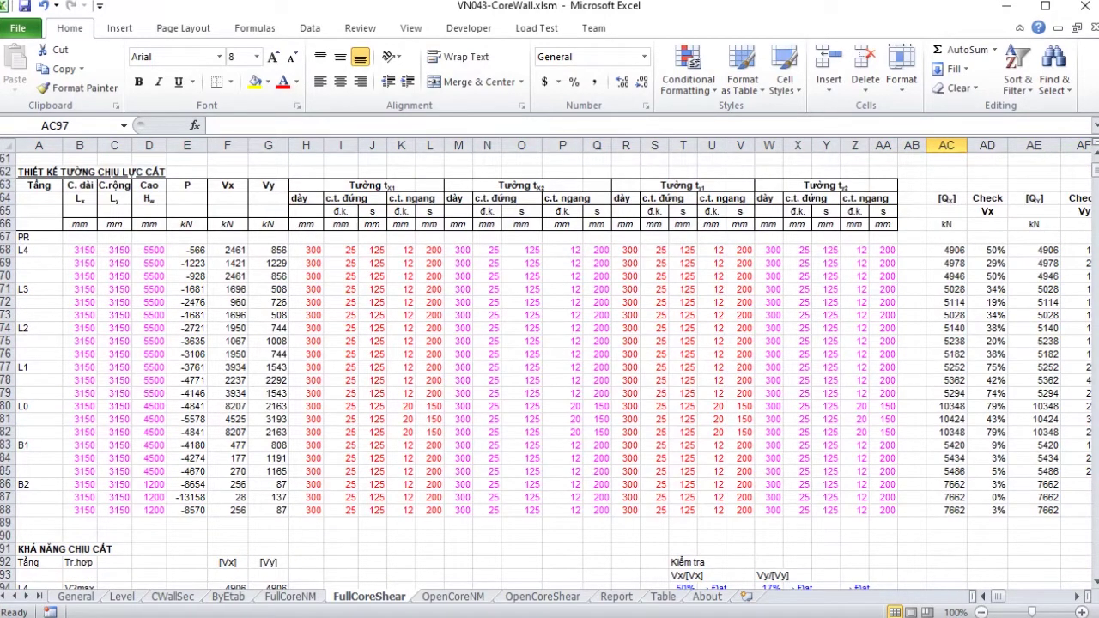
Step: Review the shear design table, the design shear forces and the material and section data on FullCoreShear
scroll(546, 372, "down", 1)
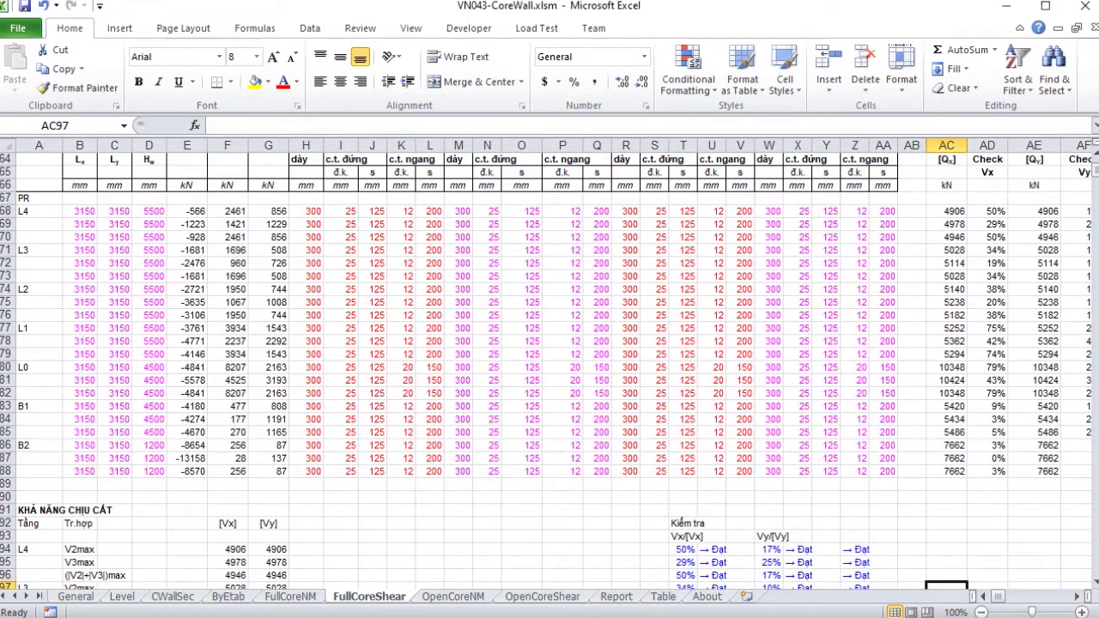
scroll(546, 372, "down", 6)
scroll(546, 372, "up", 3)
scroll(546, 371, "up", 9)
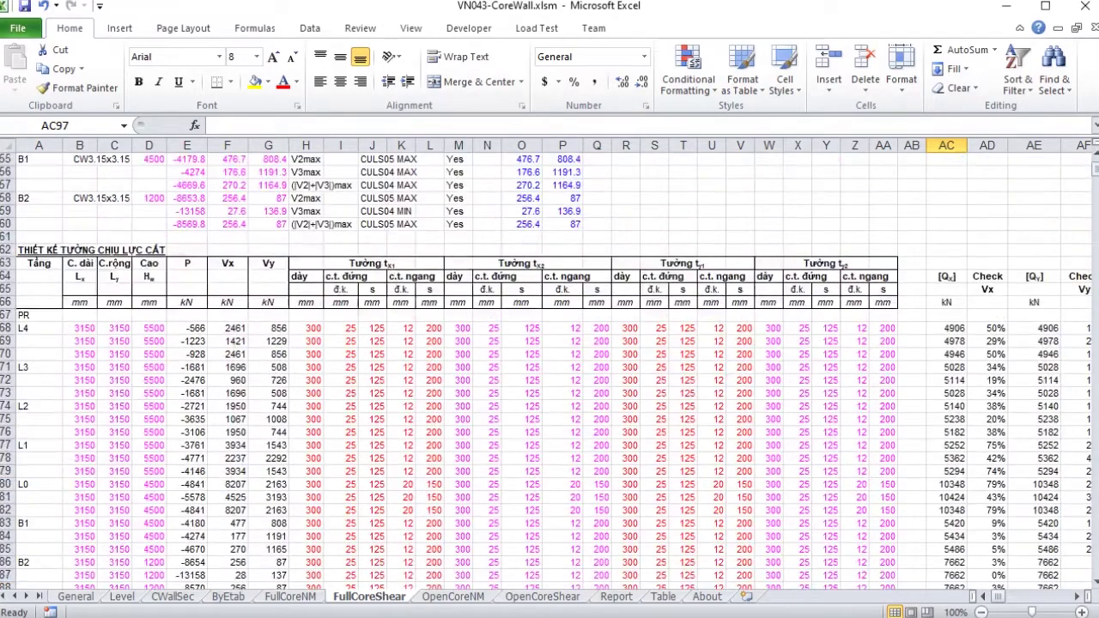
scroll(547, 372, "down", 3)
scroll(547, 372, "up", 3)
scroll(546, 372, "up", 14)
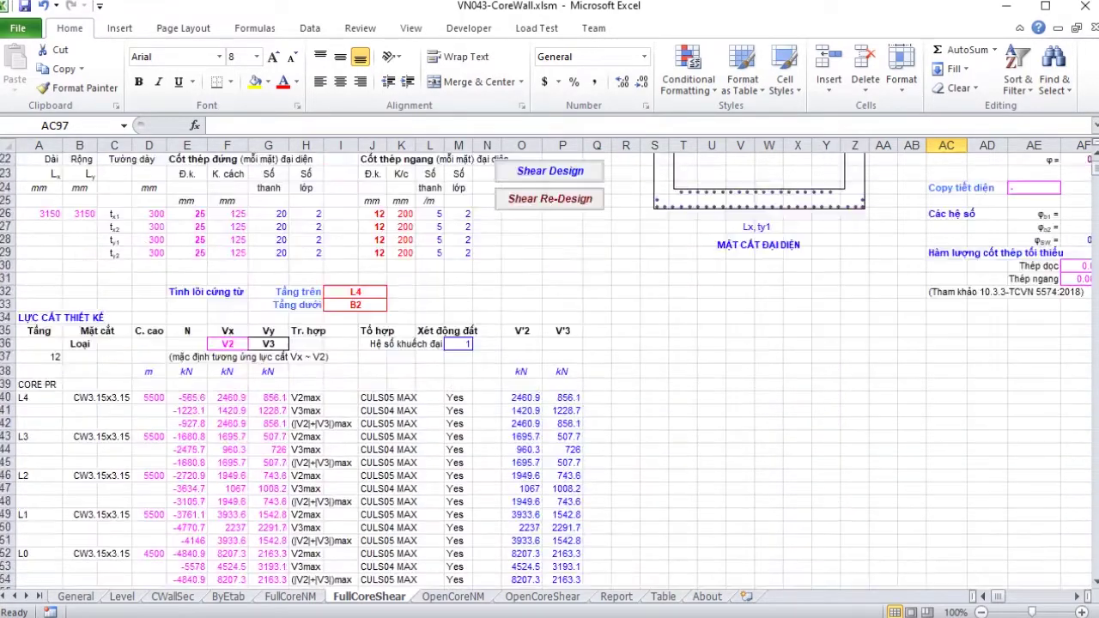
scroll(547, 372, "up", 1)
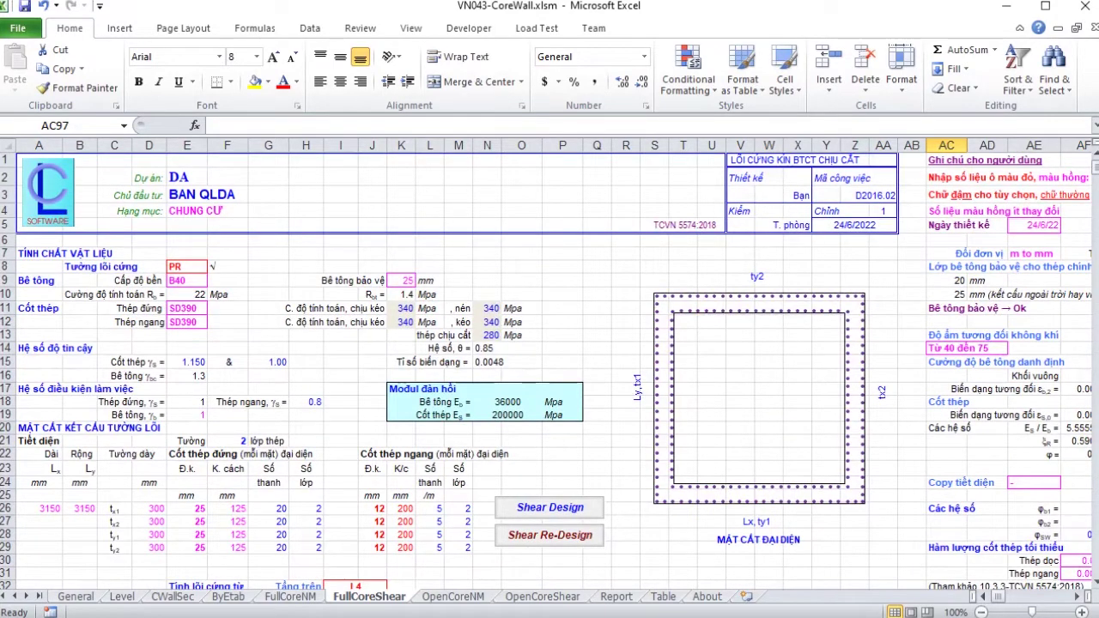
scroll(547, 372, "down", 1)
scroll(546, 372, "up", 1)
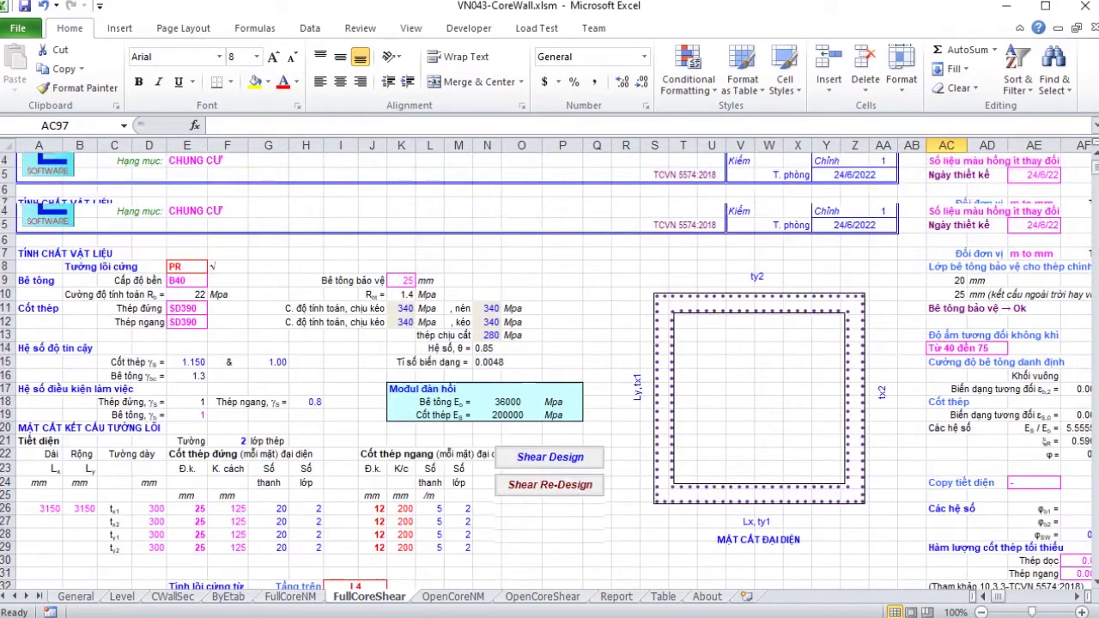
left_click(521, 210)
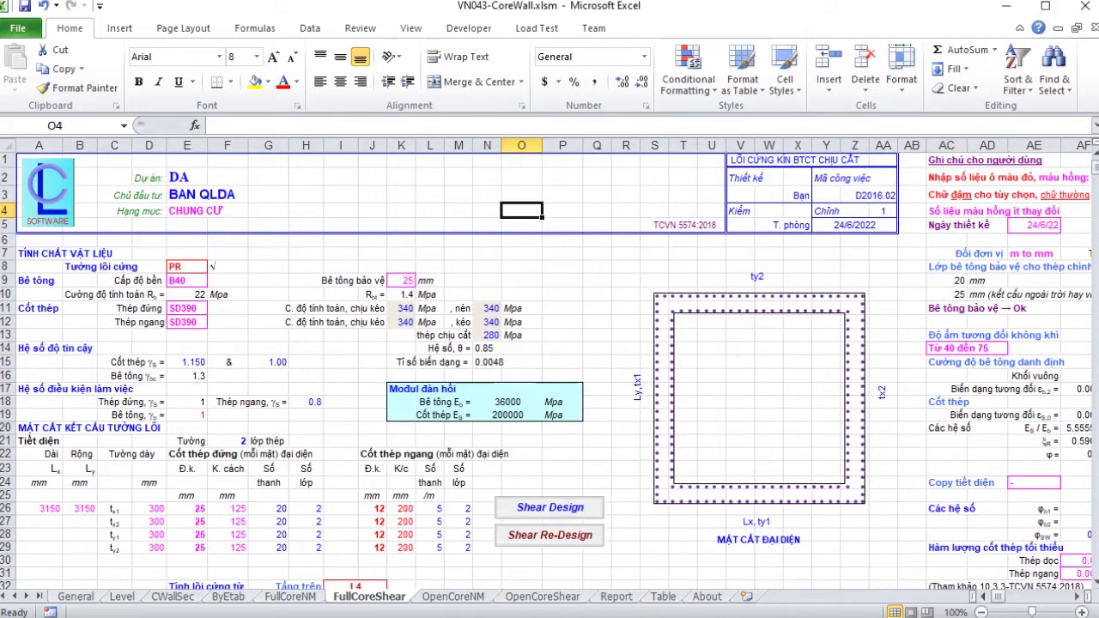
Step: Switch to the OpenCoreNM sheet and examine its material data, wall reinforcement, opening dimensions and section drawing
key("ctrl+Page_Down")
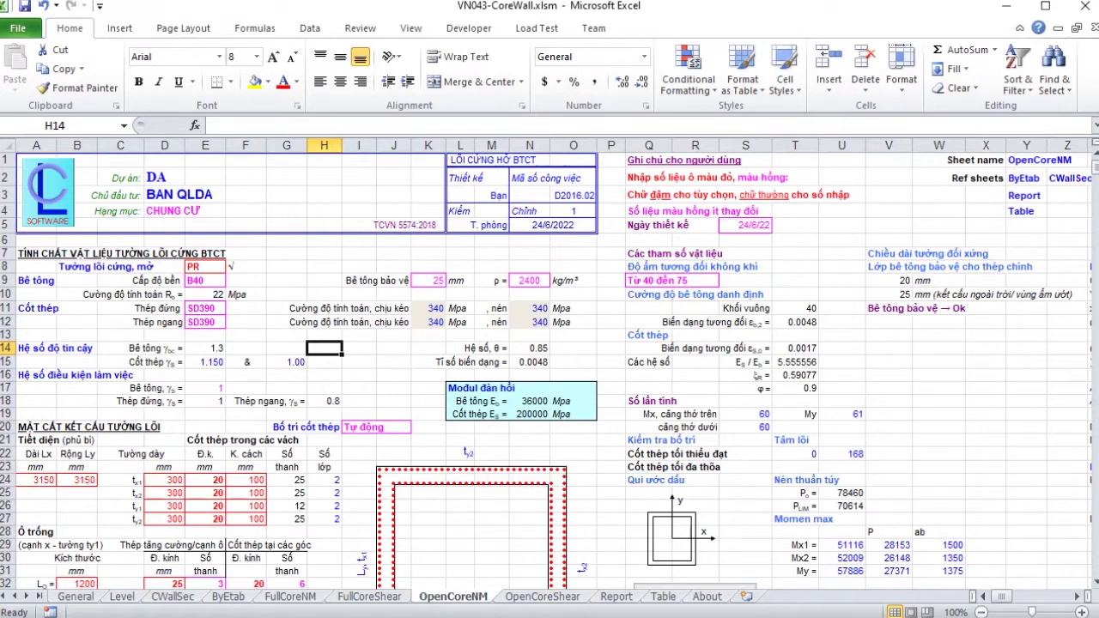
scroll(550, 371, "down", 2)
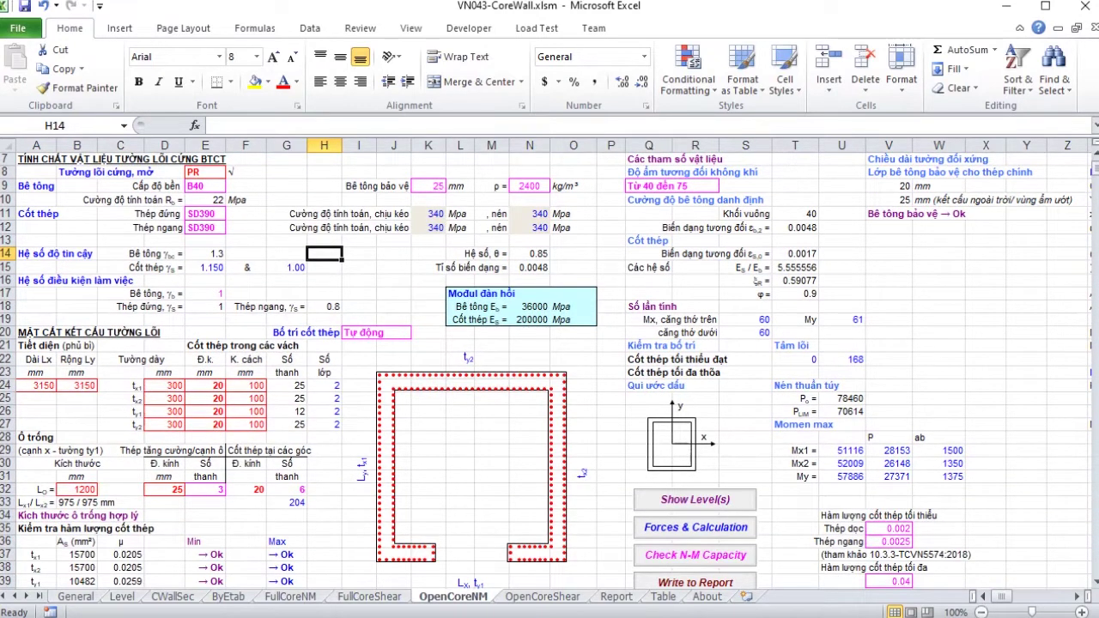
scroll(550, 371, "up", 1)
scroll(549, 371, "down", 2)
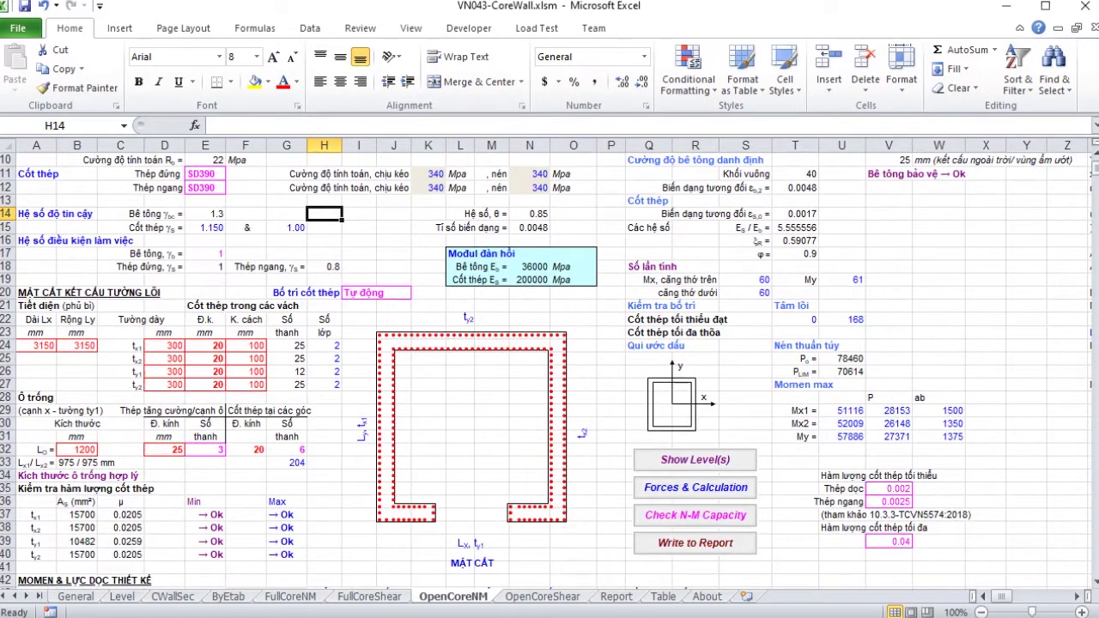
scroll(550, 371, "up", 3)
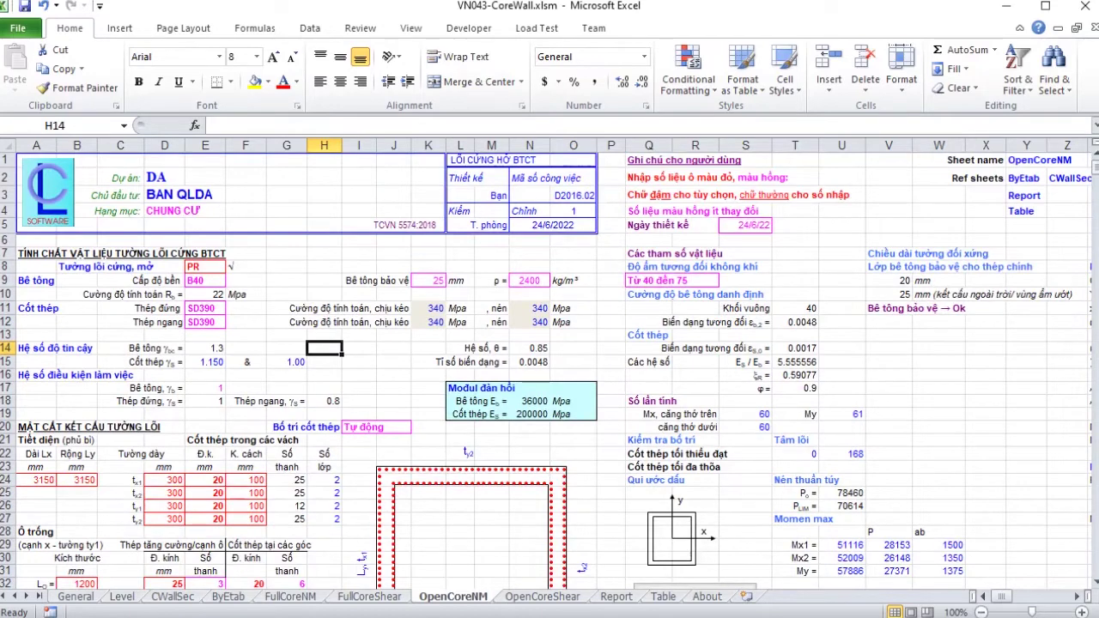
scroll(550, 371, "down", 1)
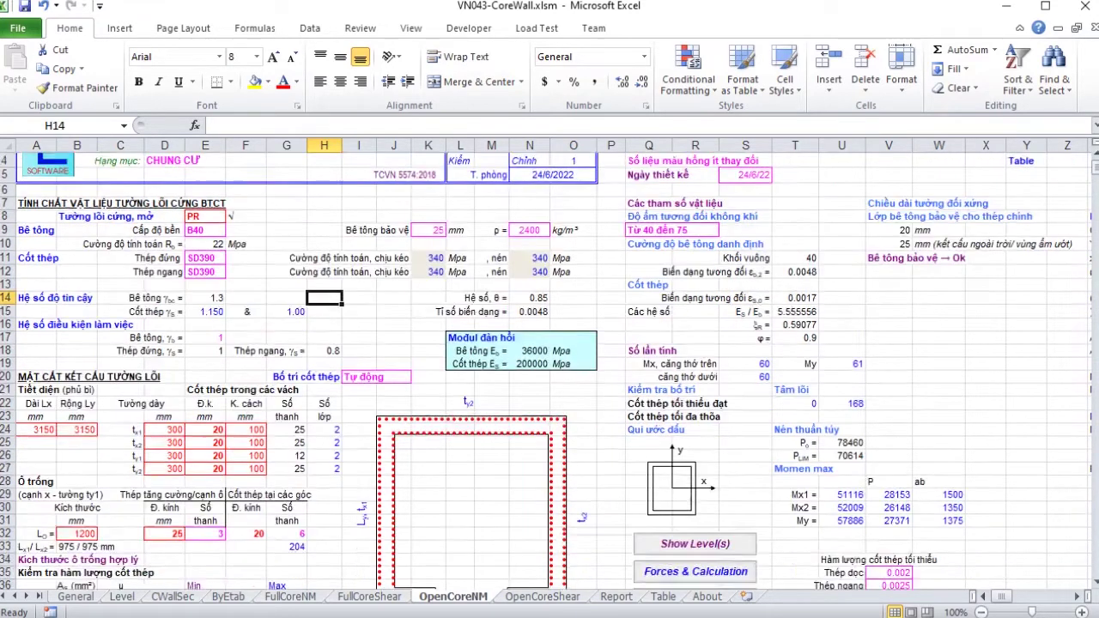
scroll(550, 371, "up", 1)
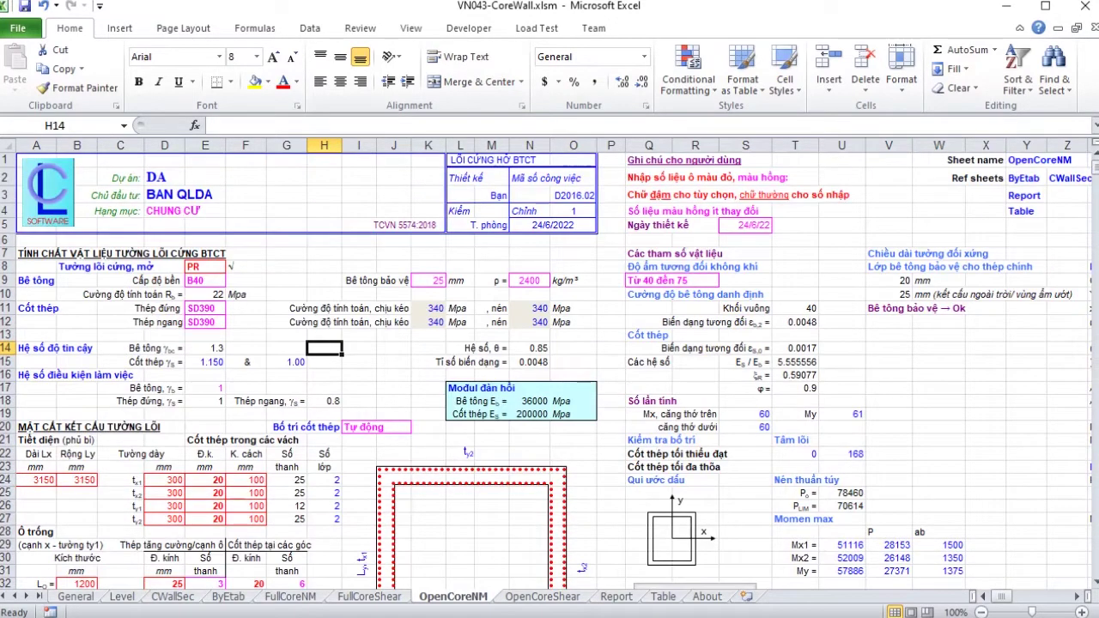
scroll(377, 497, "down", 2)
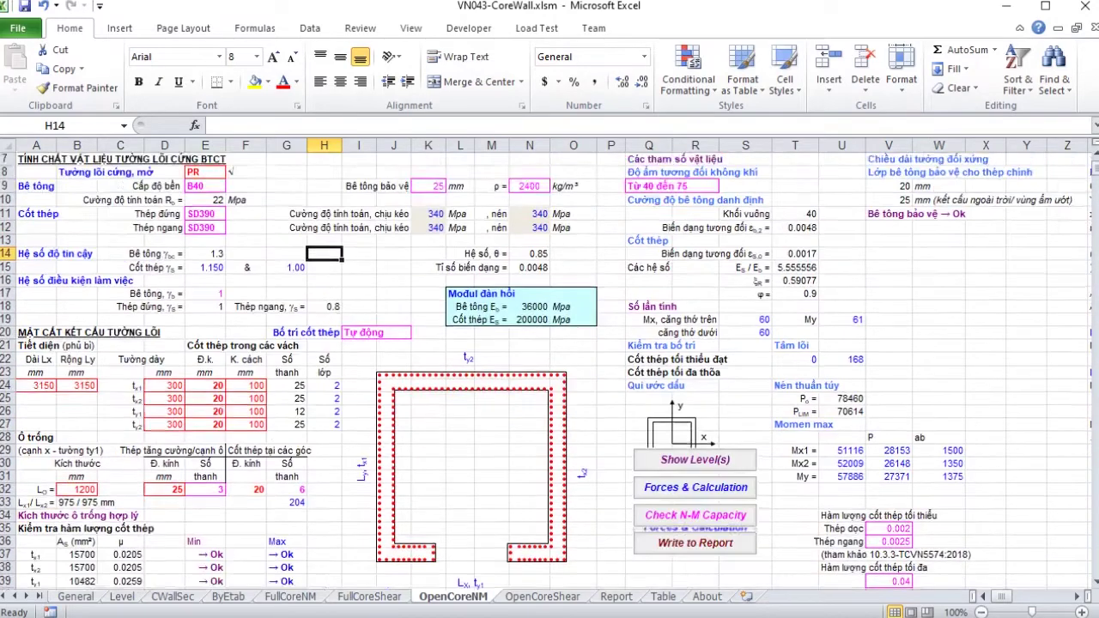
scroll(378, 497, "up", 2)
scroll(378, 496, "down", 3)
scroll(378, 497, "up", 2)
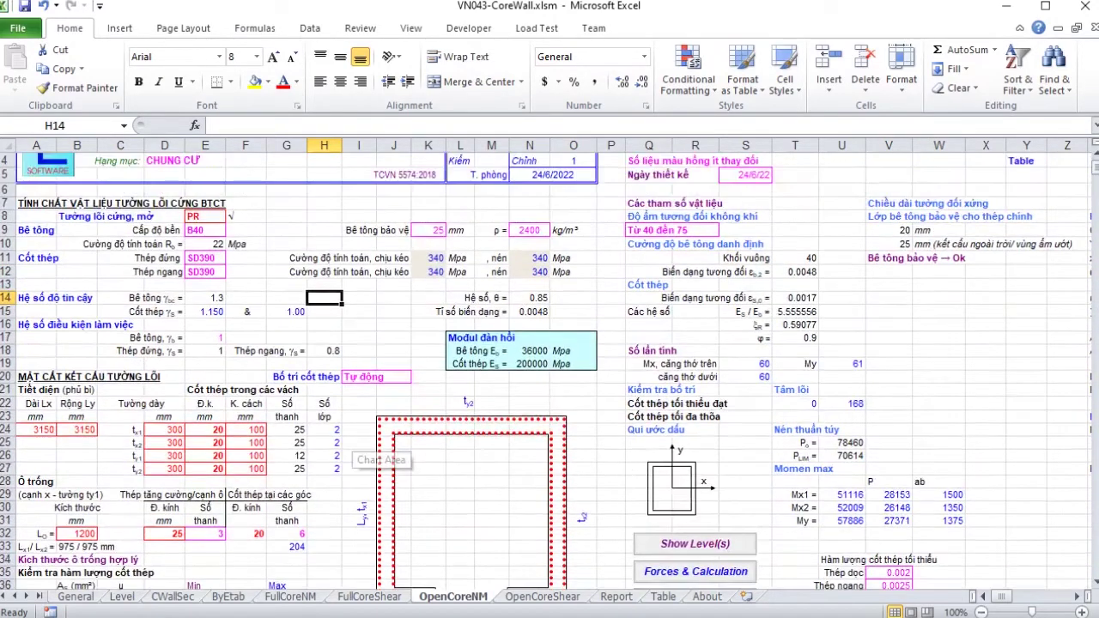
scroll(378, 496, "down", 3)
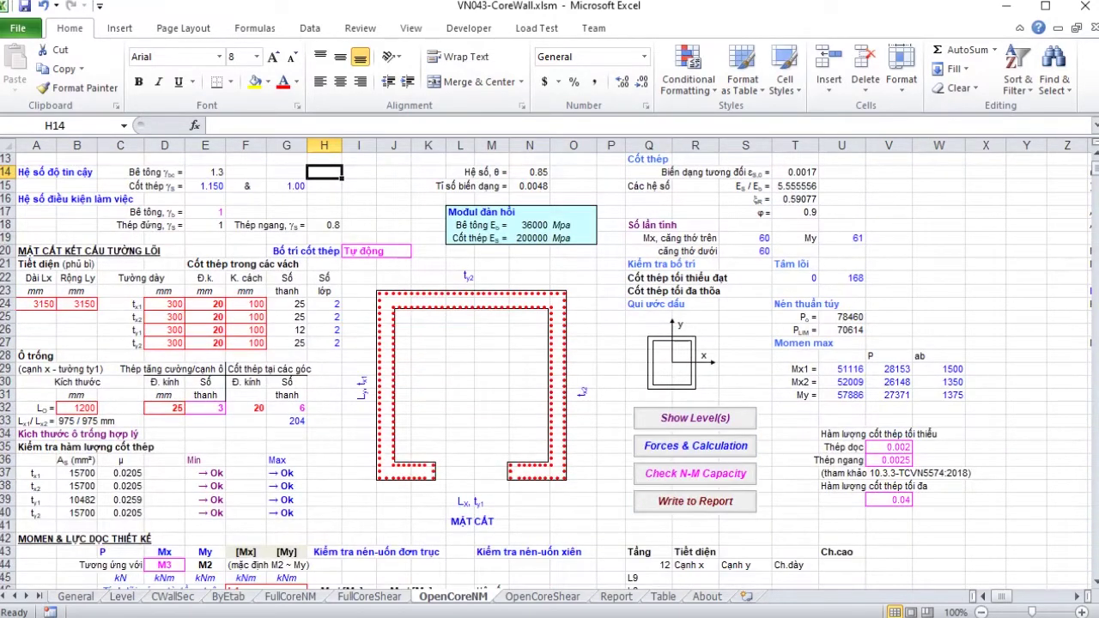
Step: Switch to the OpenCoreShear sheet and review its material data, wall reinforcement and section drawing
left_click(246, 486)
scroll(246, 487, "up", 4)
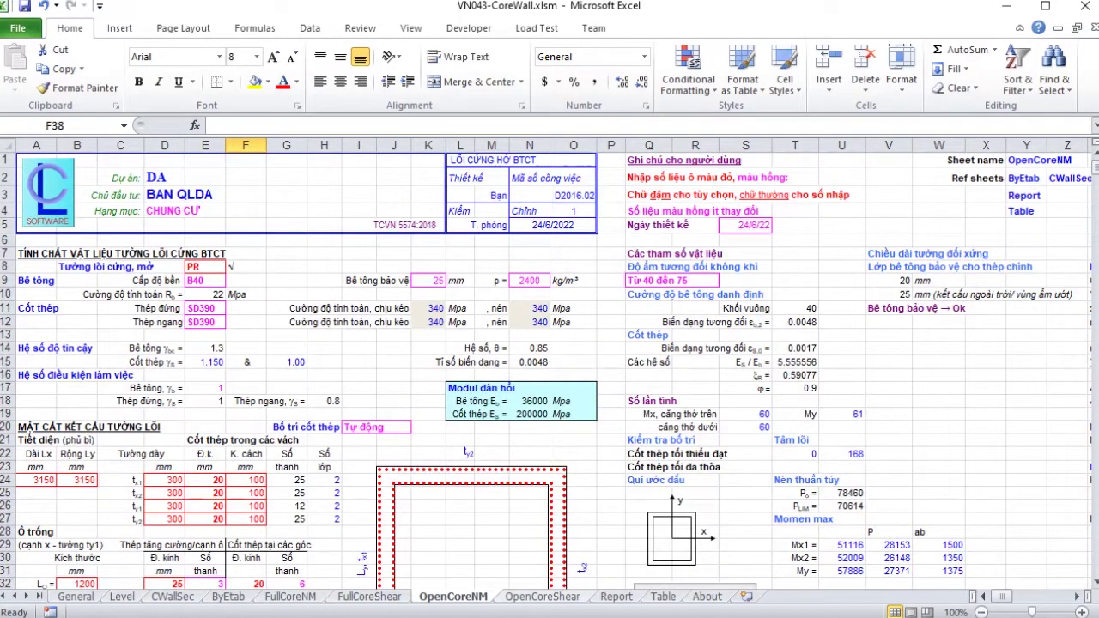
key("ctrl+Page_Down")
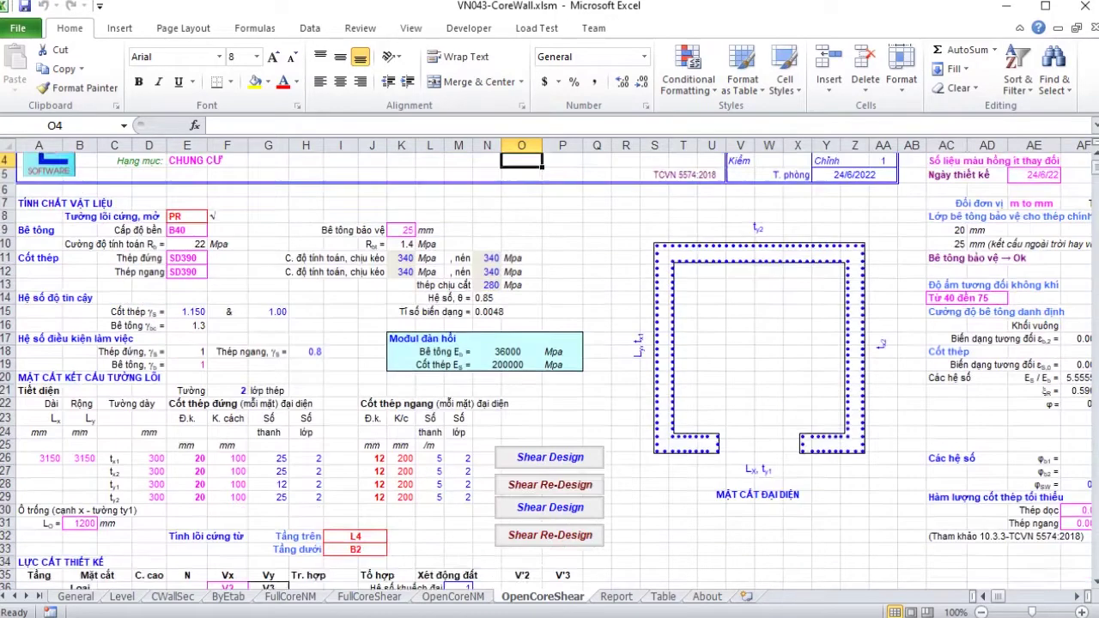
scroll(546, 371, "down", 1)
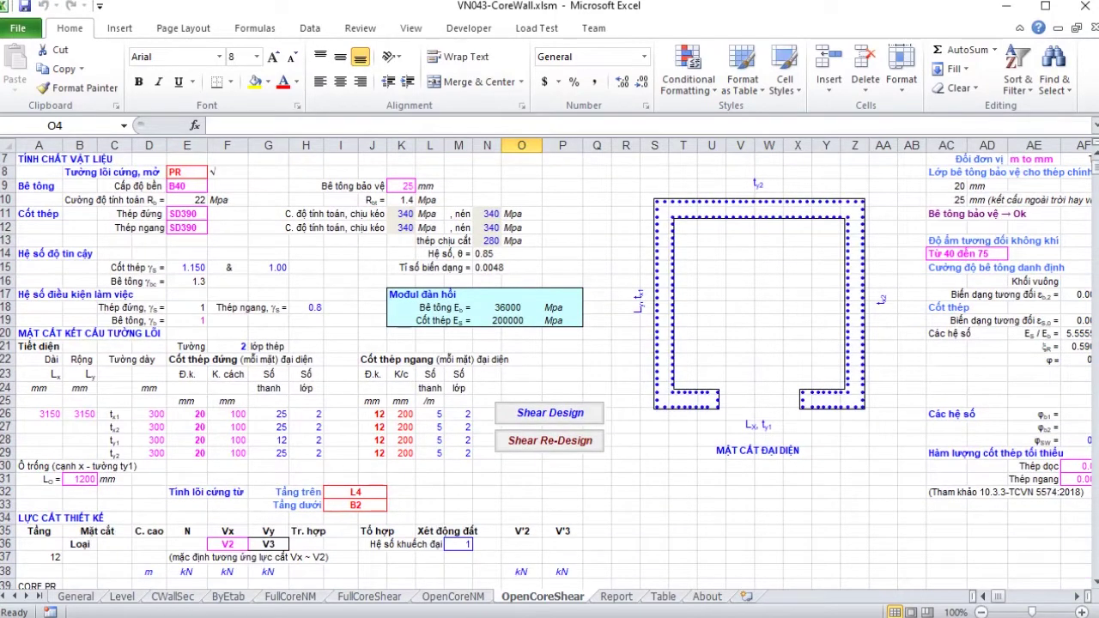
scroll(546, 371, "up", 2)
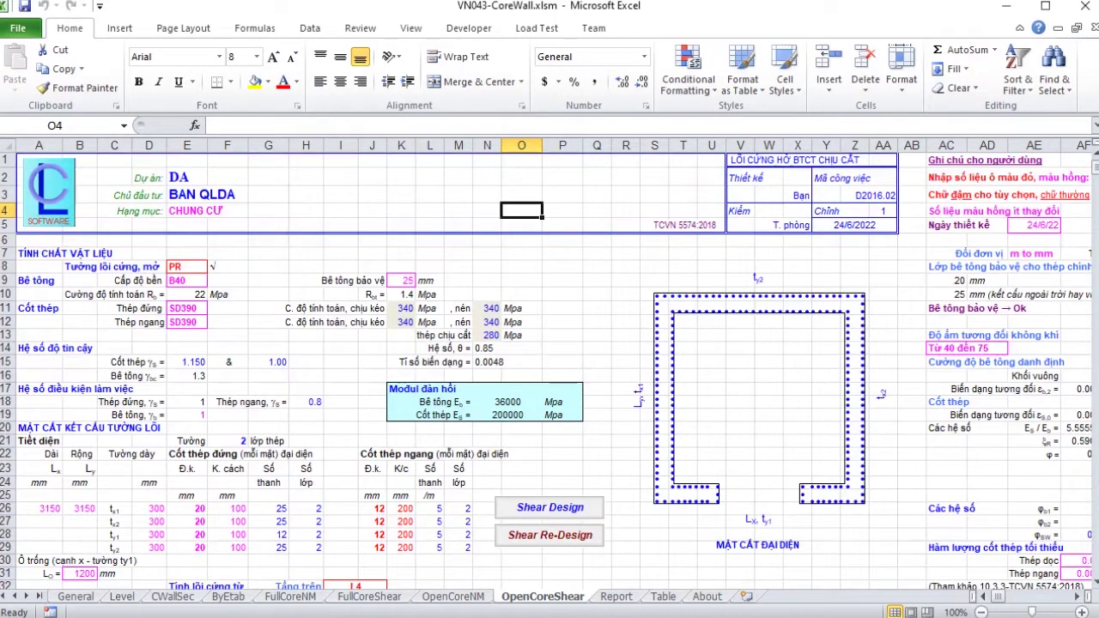
Step: Examine the storey design shear forces from L4 to B2 on OpenCoreShear, along with the horizontal reinforcement inputs
scroll(547, 371, "down", 1)
scroll(546, 371, "up", 1)
scroll(547, 371, "down", 9)
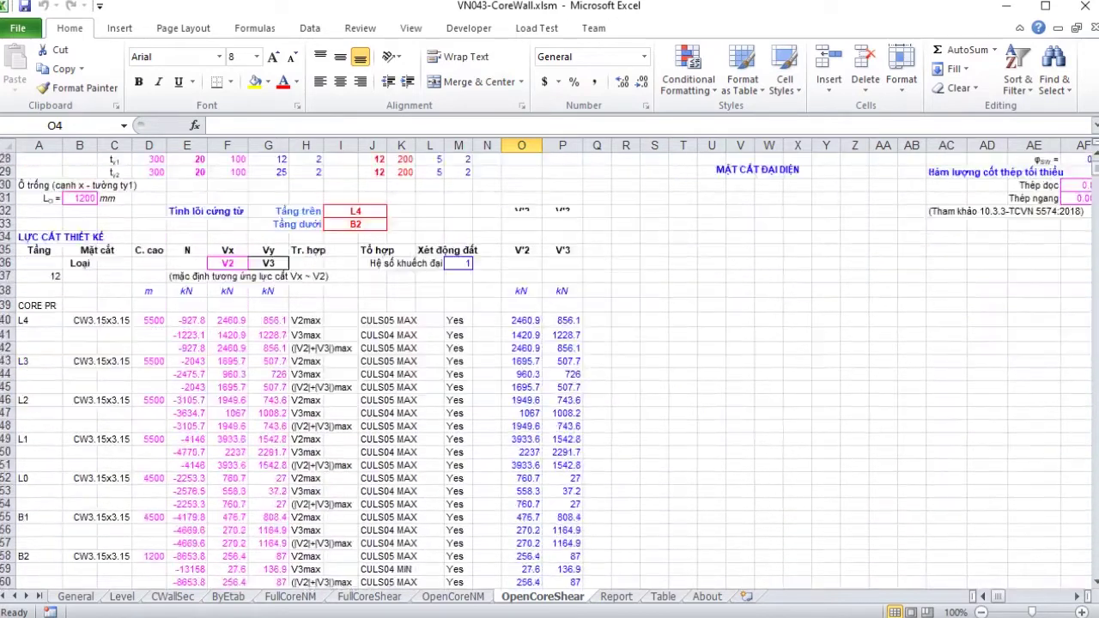
scroll(546, 371, "down", 1)
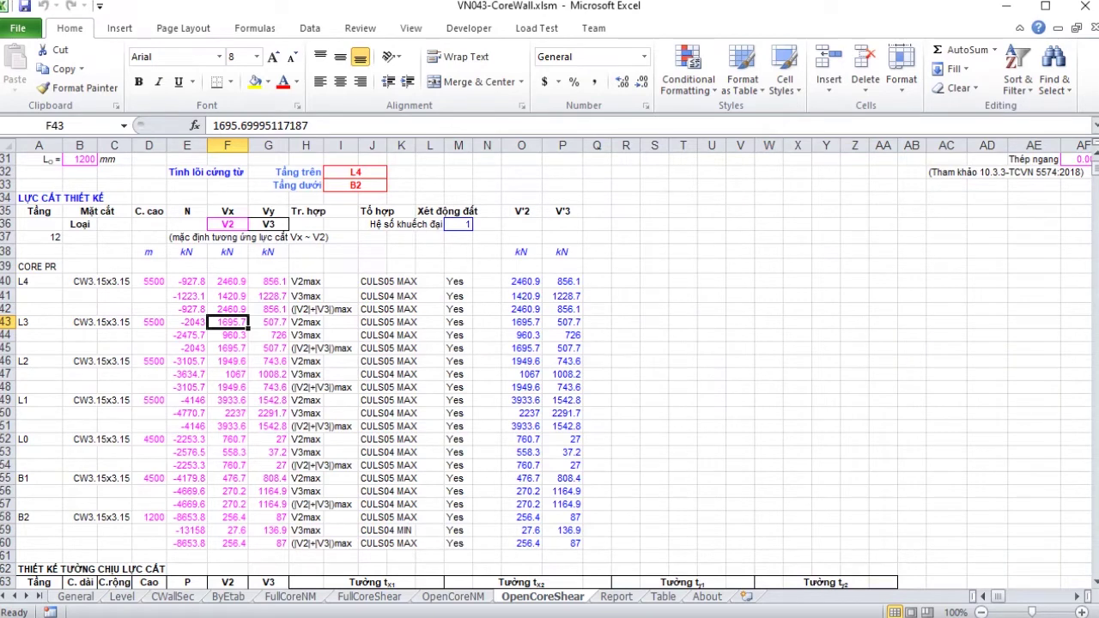
scroll(549, 369, "up", 6)
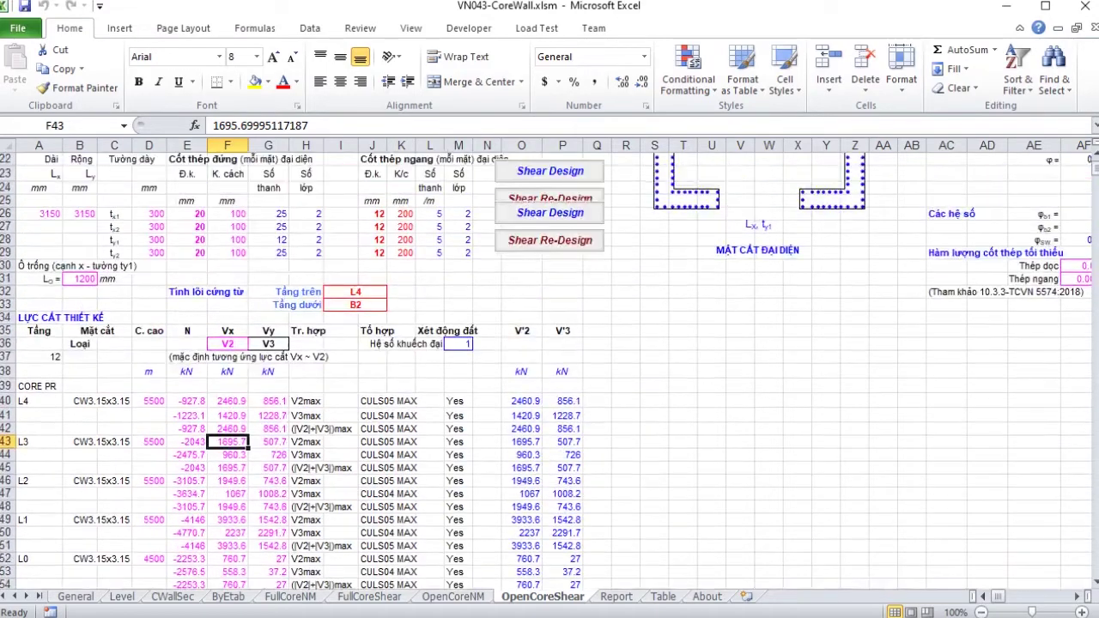
scroll(549, 369, "up", 3)
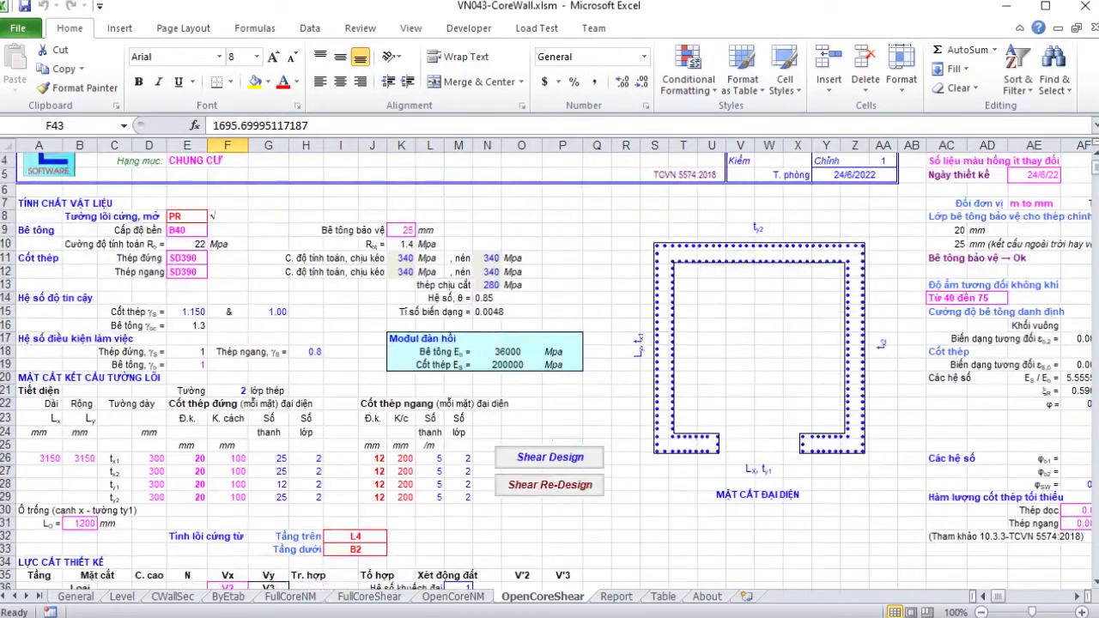
scroll(549, 369, "down", 9)
scroll(549, 534, "up", 10)
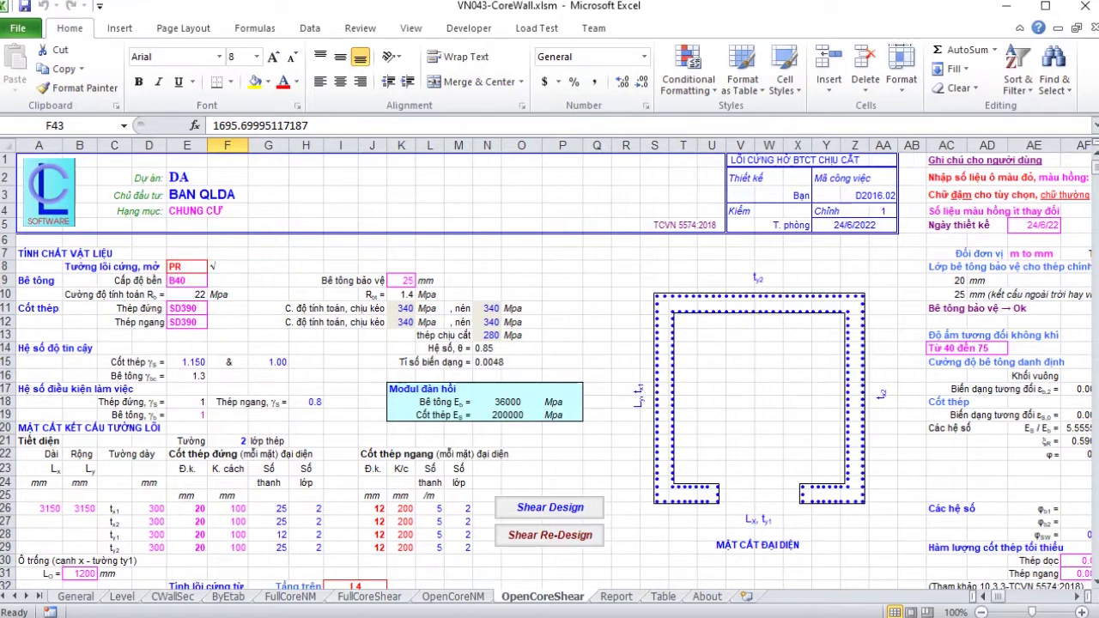
left_click(458, 195)
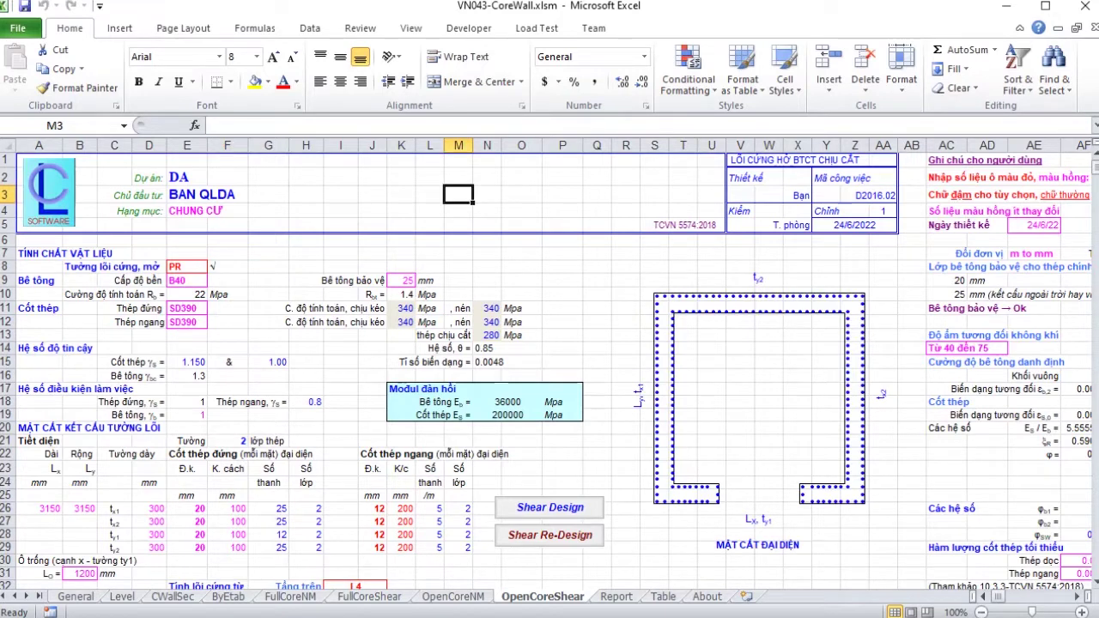
Step: Return to the FullCoreNM sheet and review its material data, wall reinforcement, section drawing and reinforcement ratio checks
left_click(290, 596)
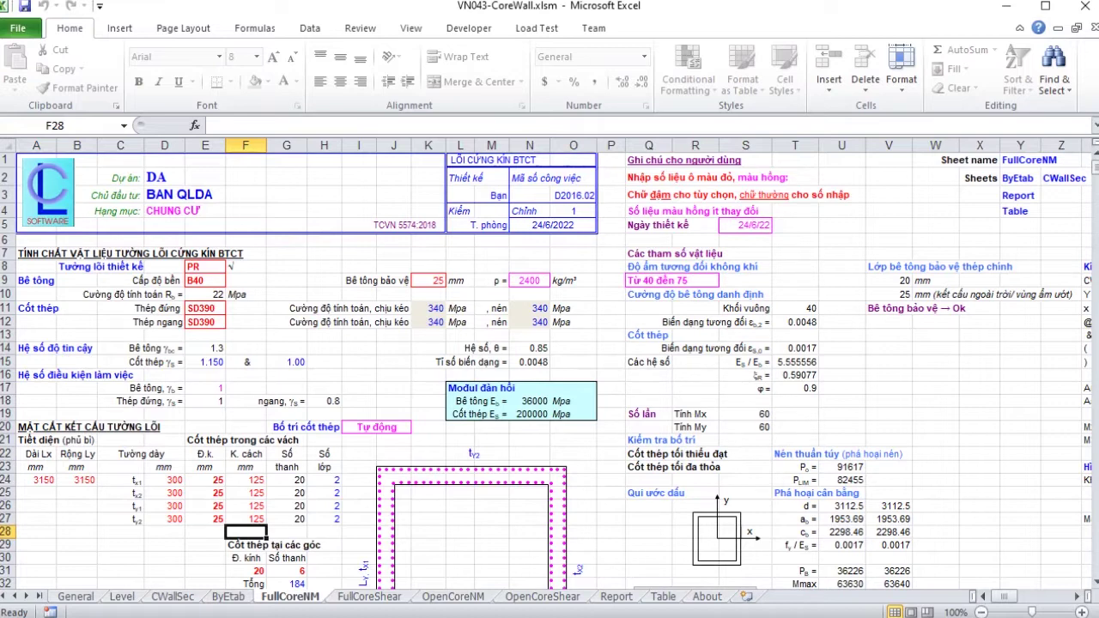
scroll(549, 371, "down", 2)
scroll(550, 371, "up", 2)
mouse_move(1004, 596)
left_mouse_down()
mouse_move(1019, 596)
mouse_move(1005, 596)
left_mouse_up()
scroll(549, 369, "down", 5)
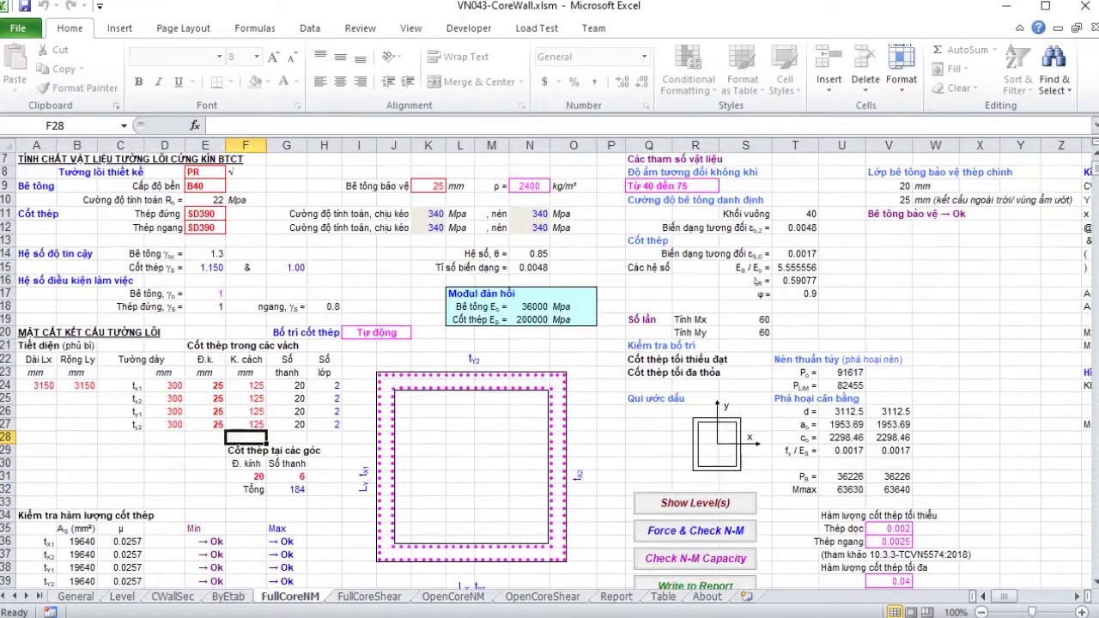
scroll(550, 370, "down", 1)
scroll(550, 370, "up", 7)
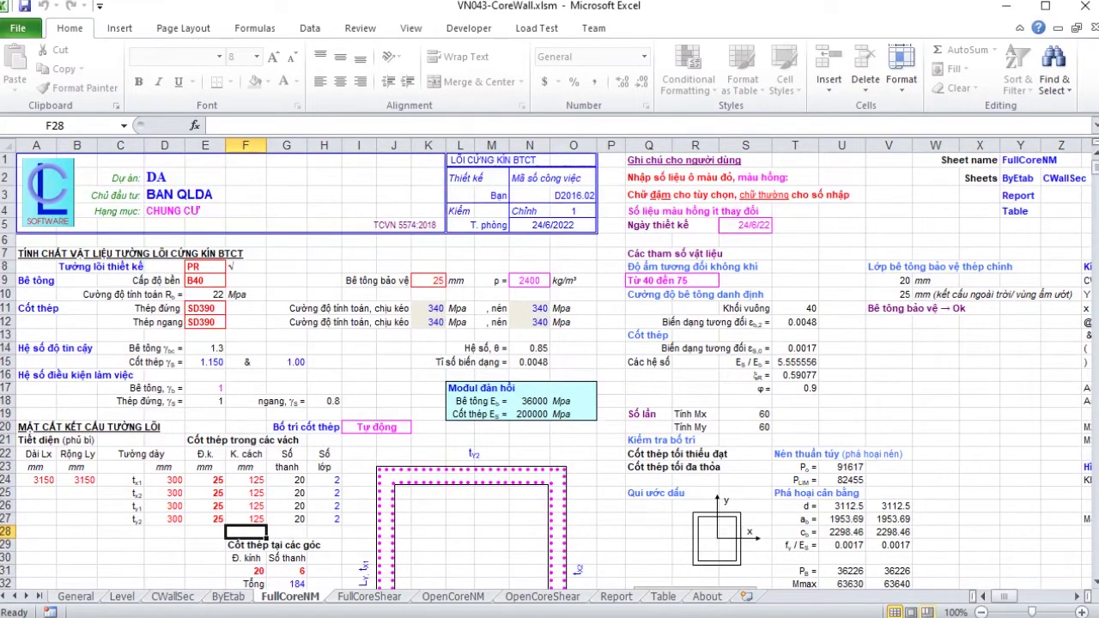
Step: Preview the page breaks of FullCoreNM down to the interaction charts, and return the sheet to Normal view
left_click(932, 612)
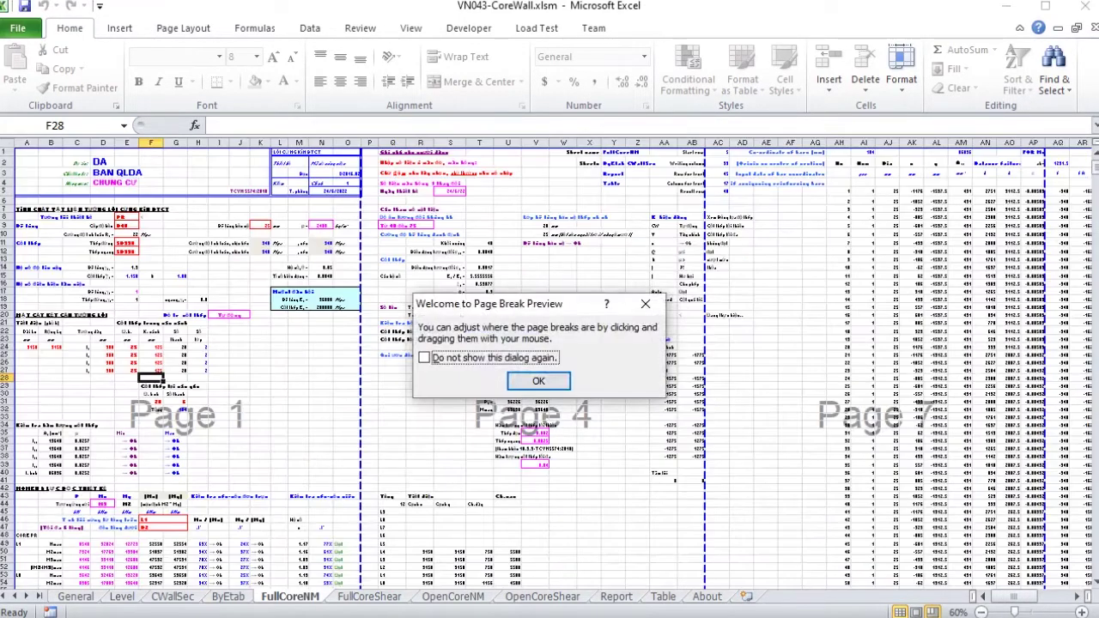
left_click(539, 380)
scroll(550, 370, "down", 3)
scroll(550, 370, "up", 3)
scroll(550, 369, "down", 3)
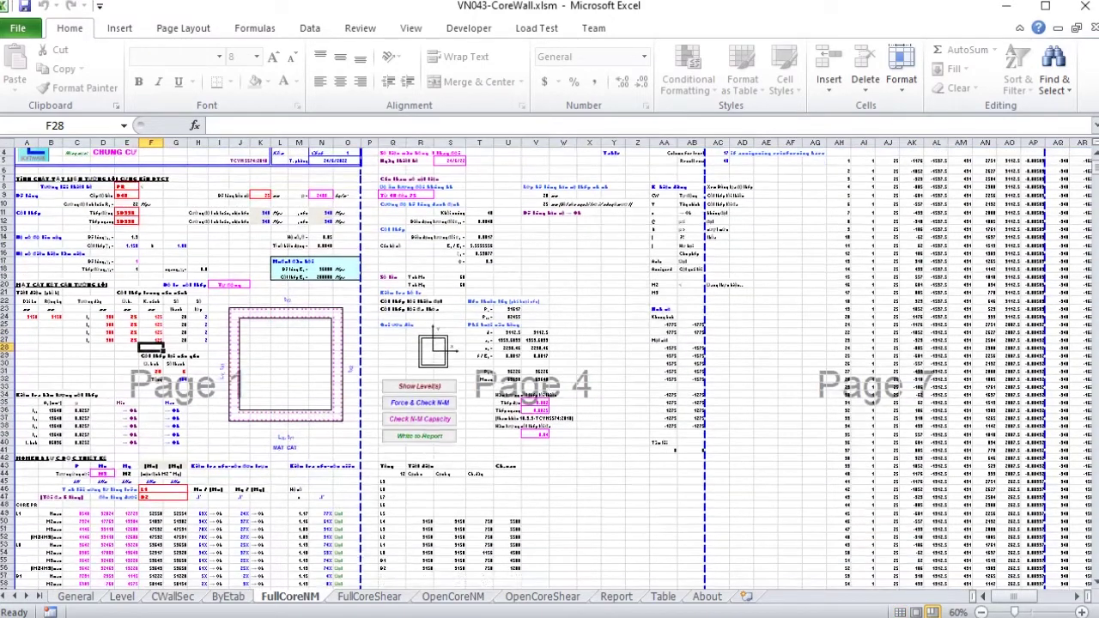
scroll(549, 370, "down", 15)
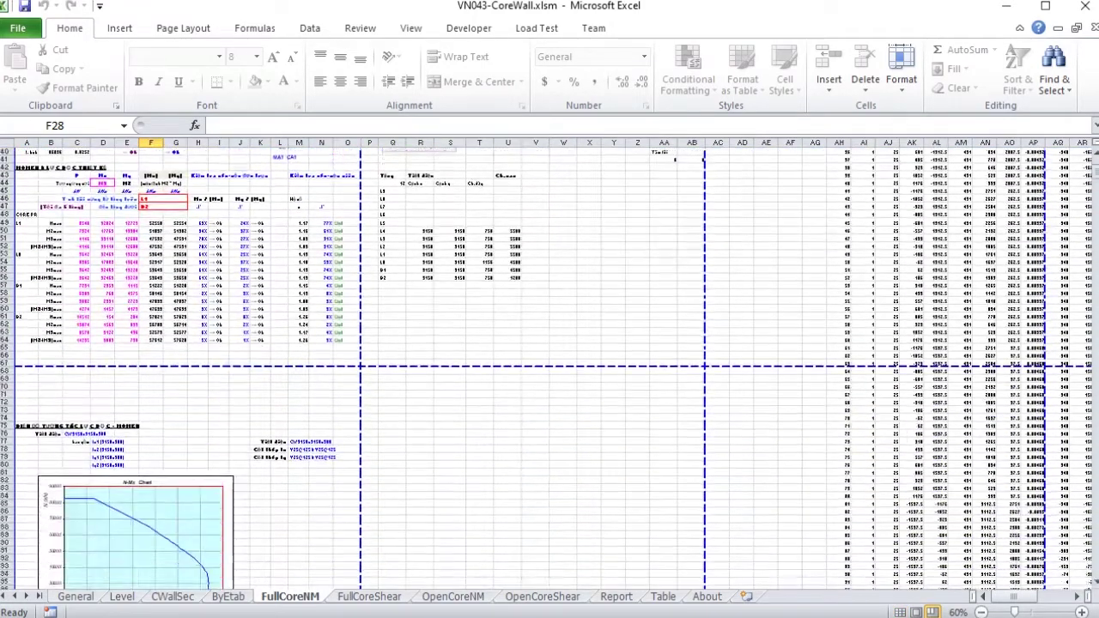
scroll(549, 369, "down", 3)
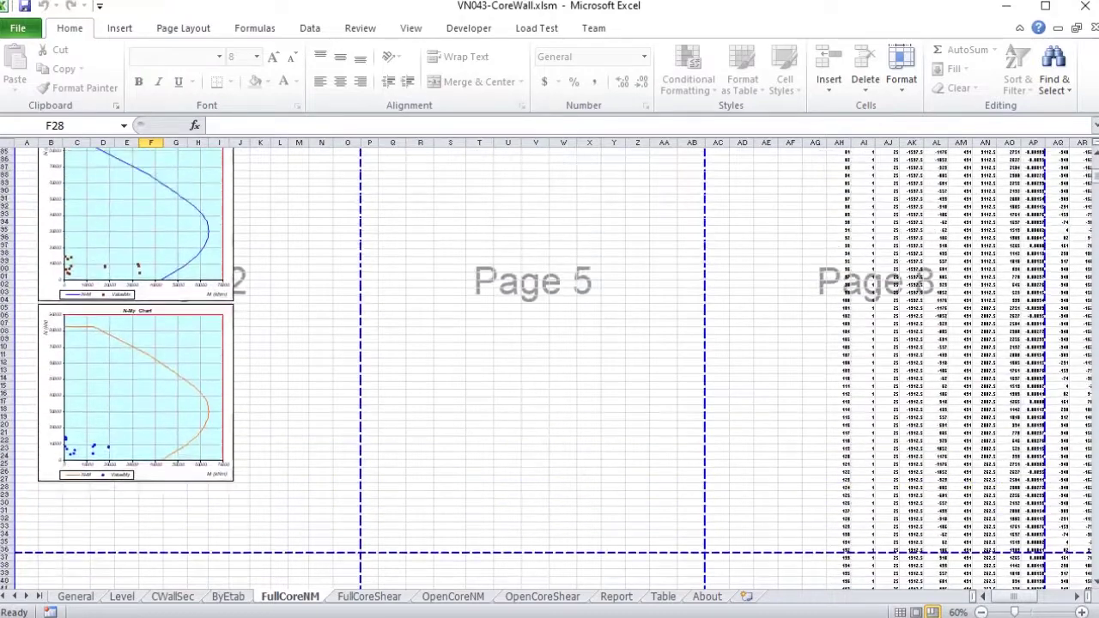
scroll(550, 370, "up", 20)
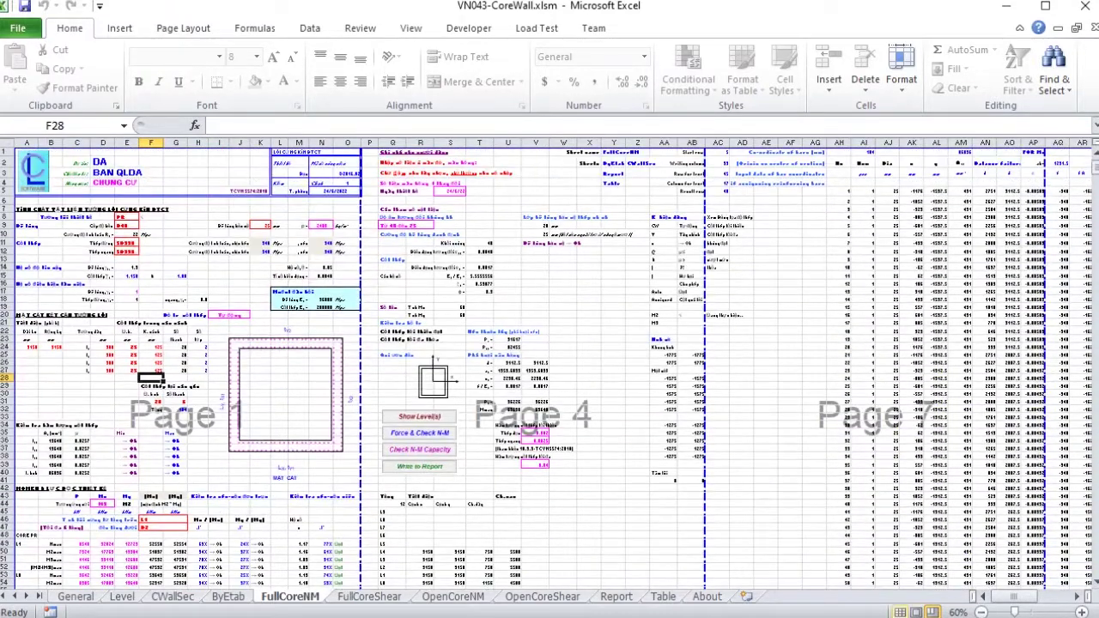
left_click(899, 612)
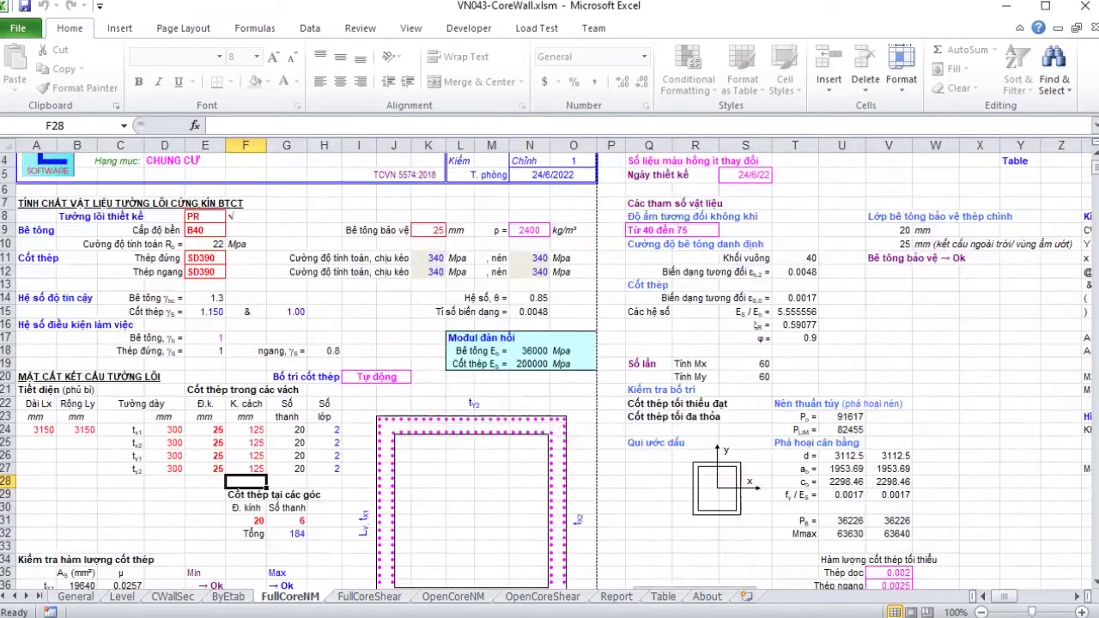
scroll(550, 369, "up", 1)
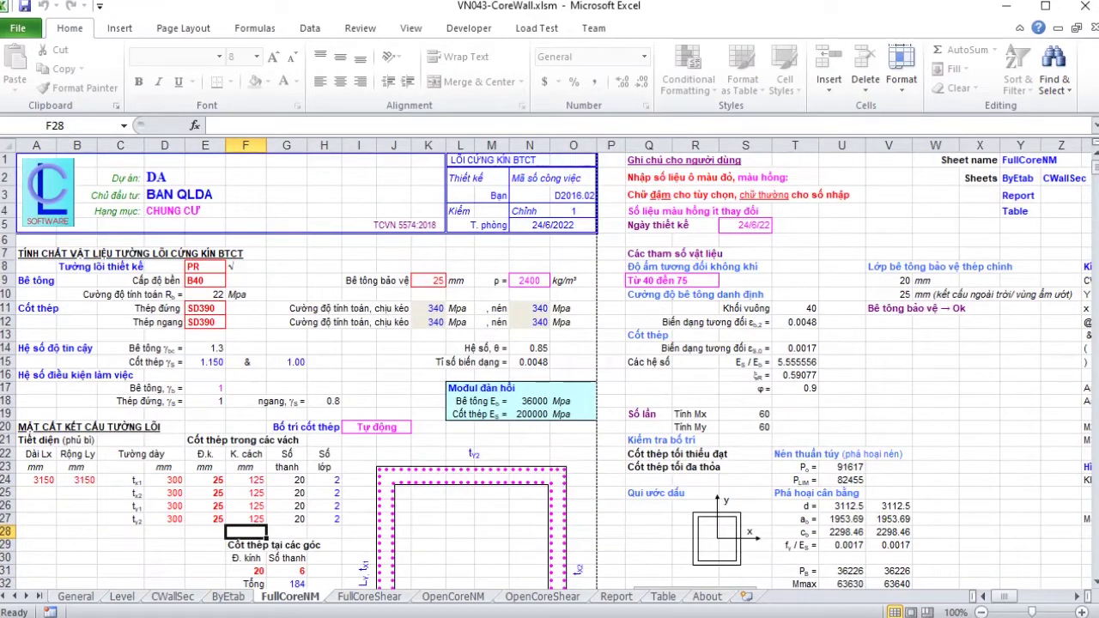